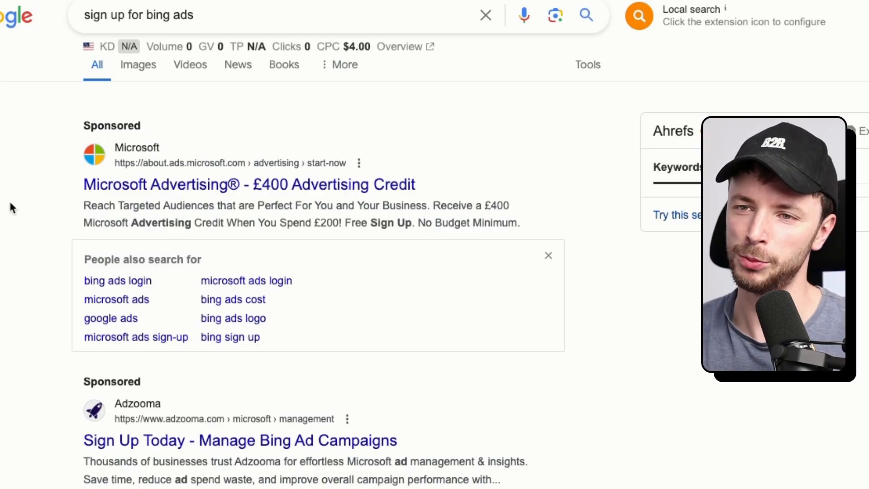
Open the sponsored Microsoft Advertising result offering £400 in search advertising.
left_click(276, 197)
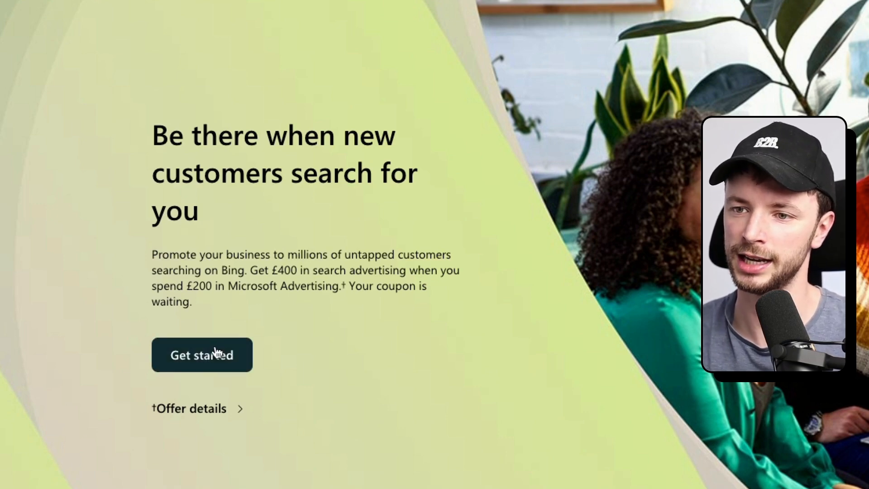
Get started, sign in and review the Overview dashboard: £0.50 spend, 1 click, 23 impressions.
left_click(213, 362)
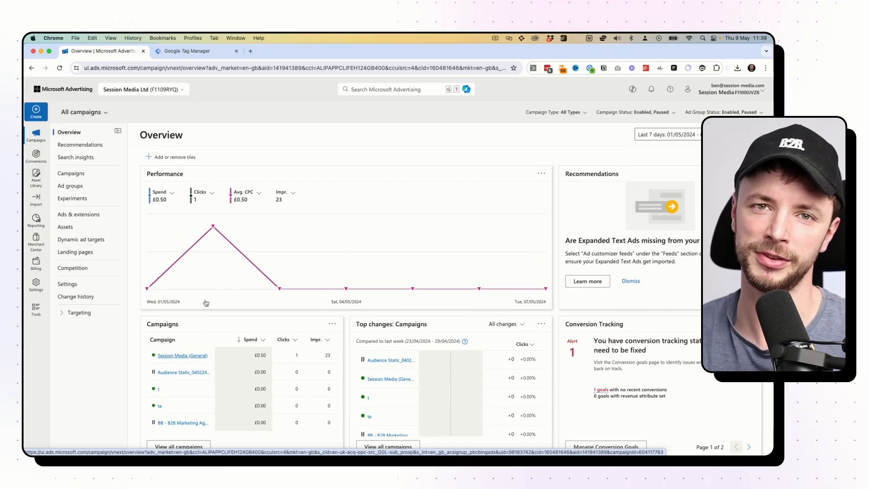
scroll(206, 302, "down", 4)
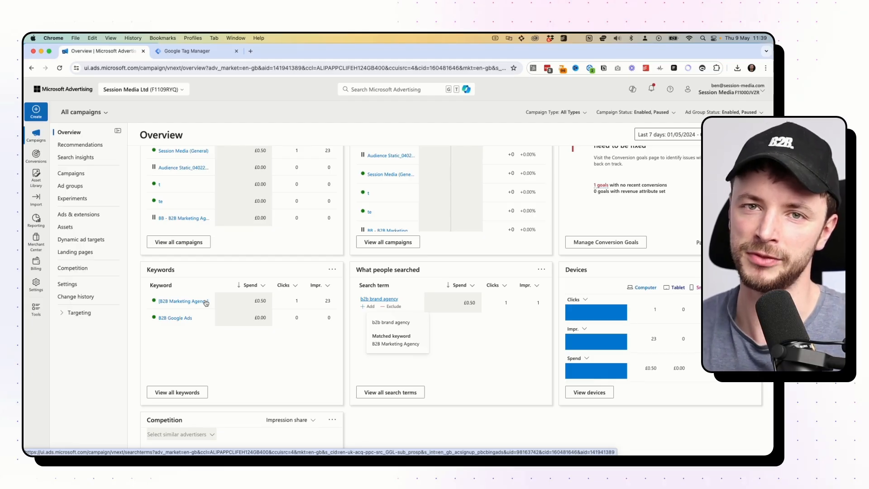
scroll(356, 158, "up", 5)
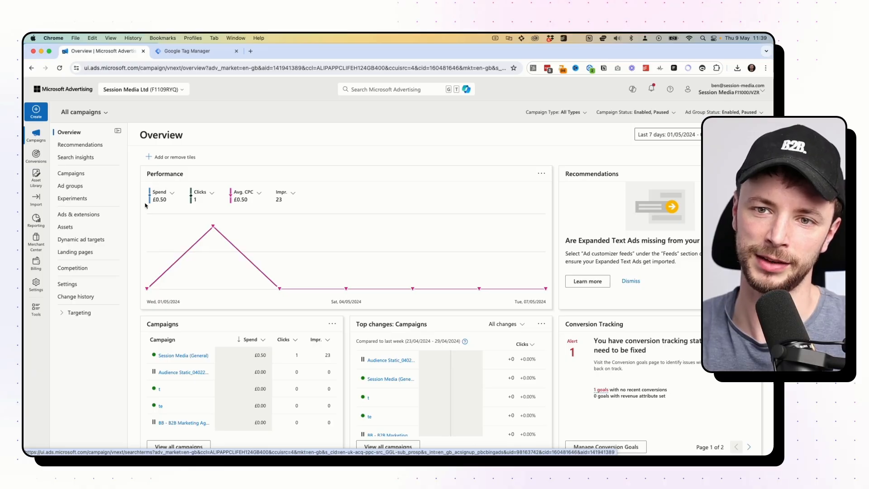
mouse_move(36, 267)
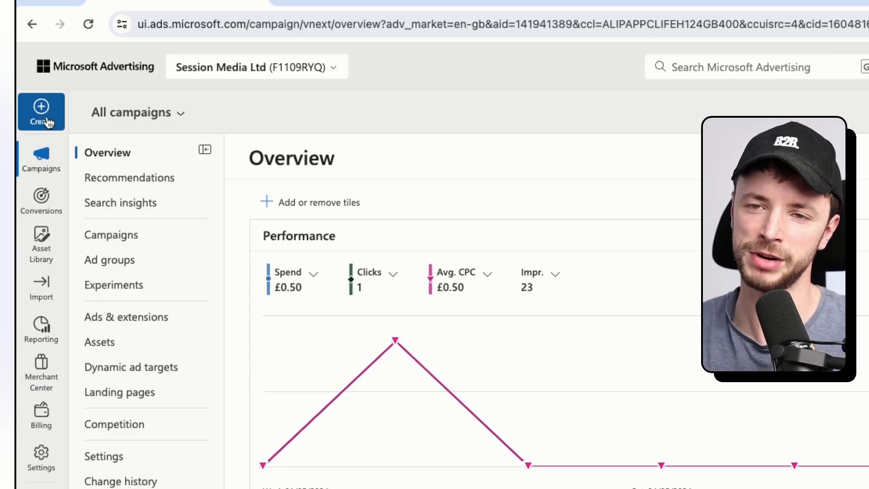
mouse_move(44, 290)
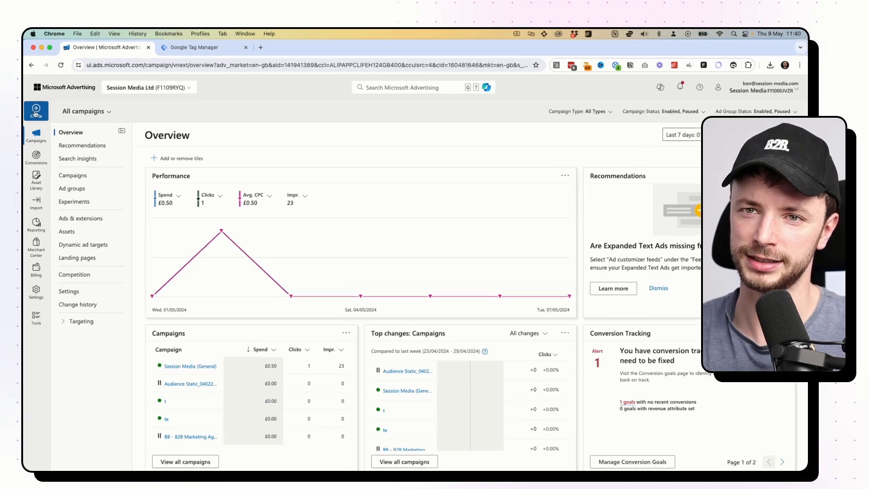
Start a new campaign and preview the conversions, leads and brand awareness goal options.
left_click(36, 111)
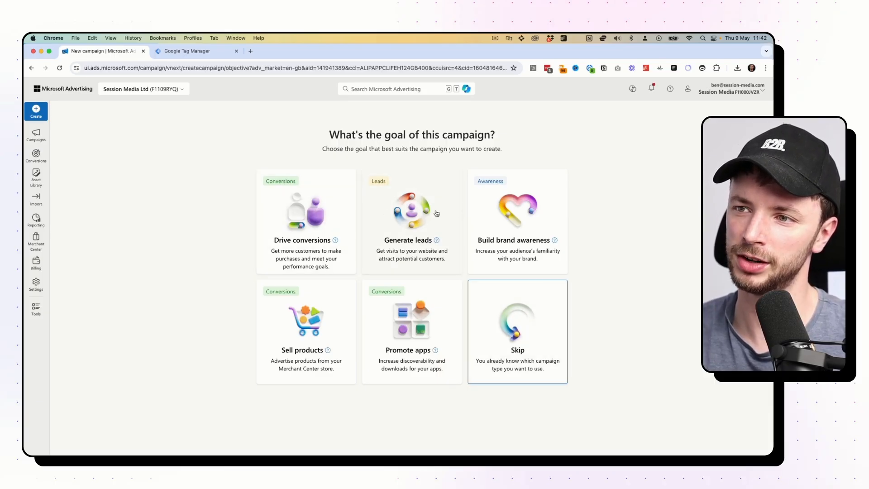
left_click(301, 225)
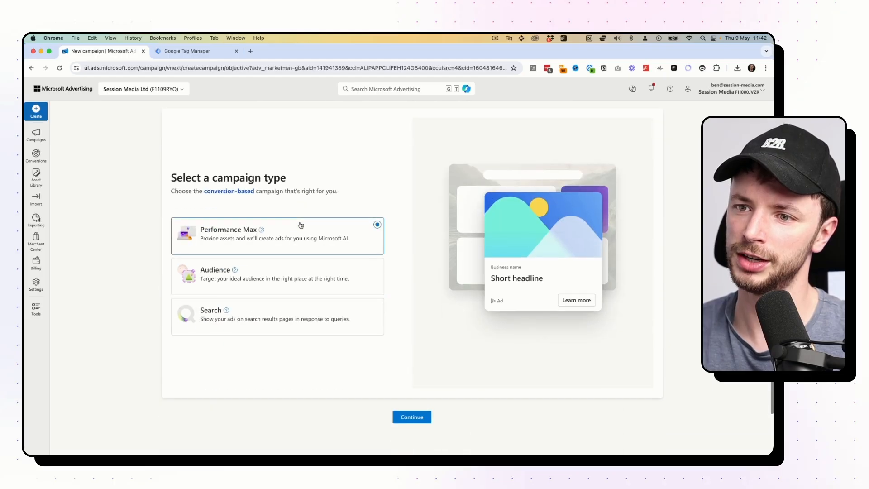
scroll(256, 309, "up", 5)
left_click(431, 201)
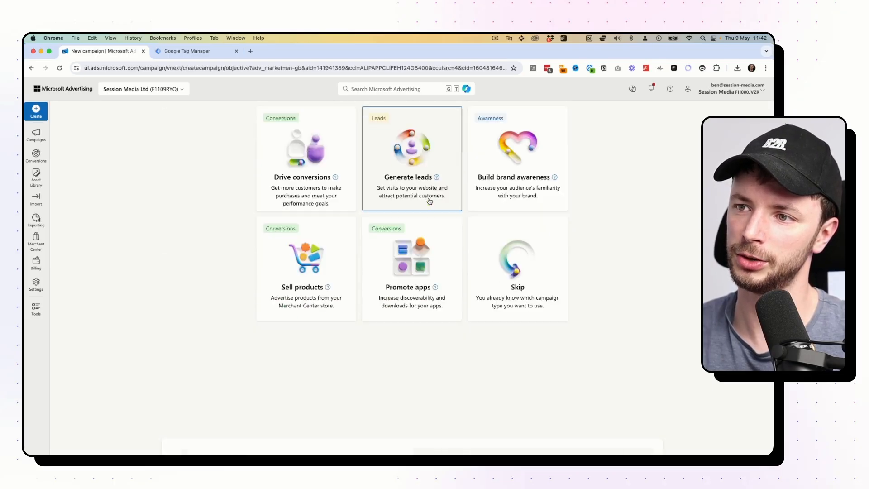
scroll(276, 260, "up", 5)
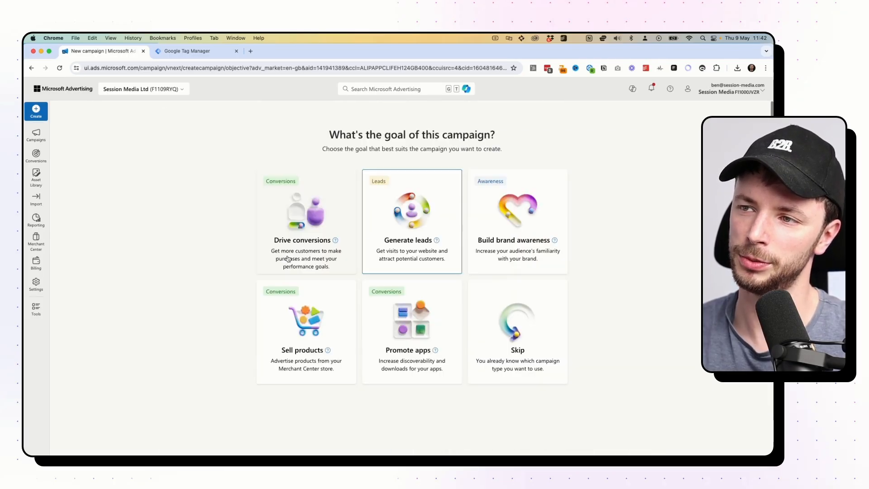
left_click(498, 195)
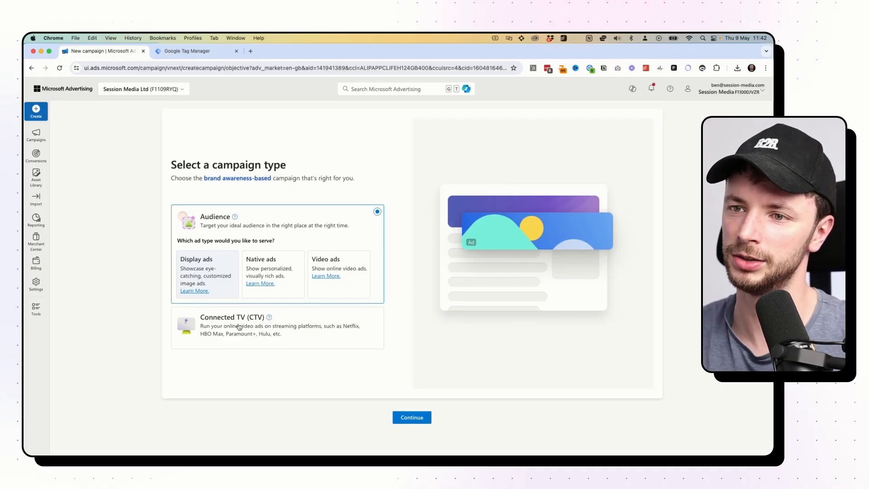
scroll(240, 327, "up", 2)
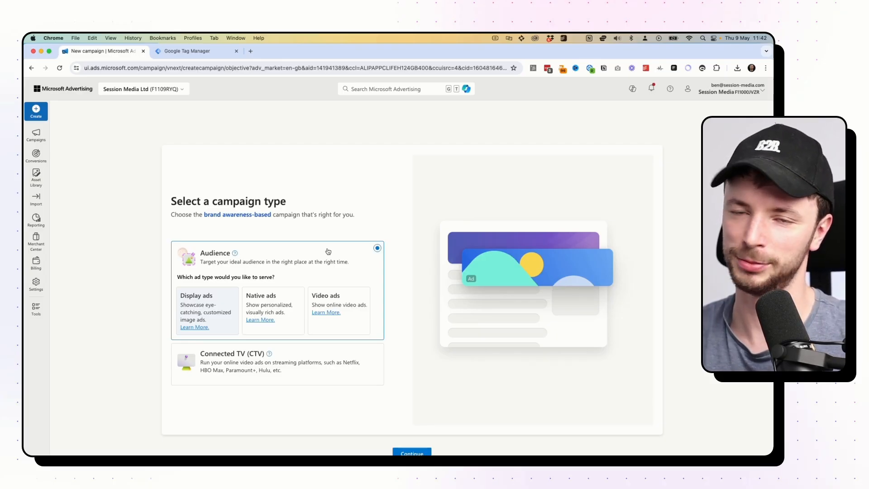
scroll(328, 251, "up", 10)
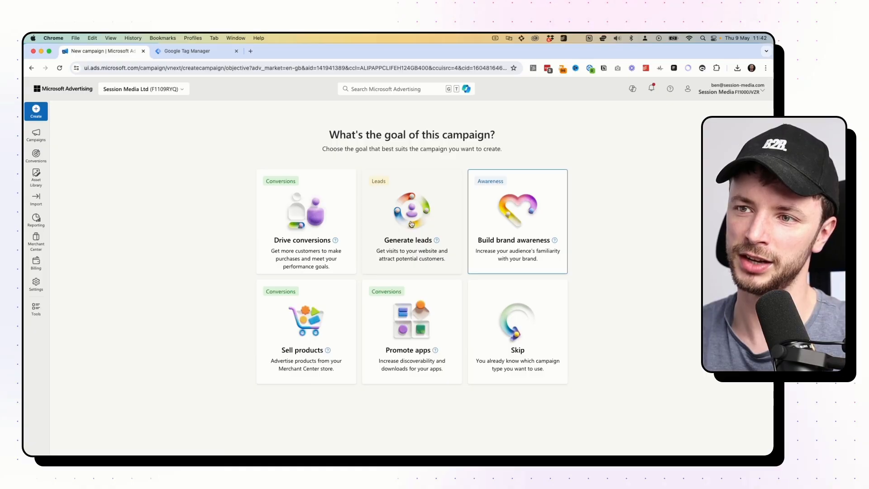
scroll(409, 223, "down", 10)
scroll(307, 304, "up", 10)
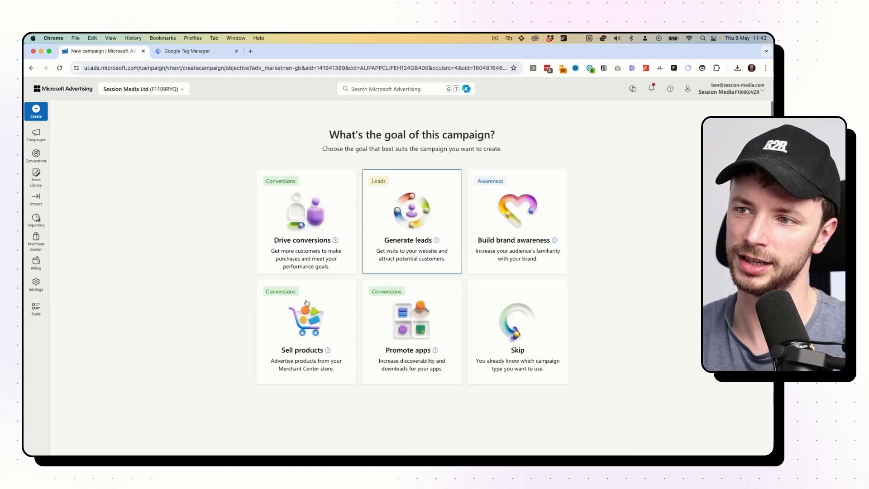
Skip the goal and choose a Search campaign serving search ads.
left_click(498, 316)
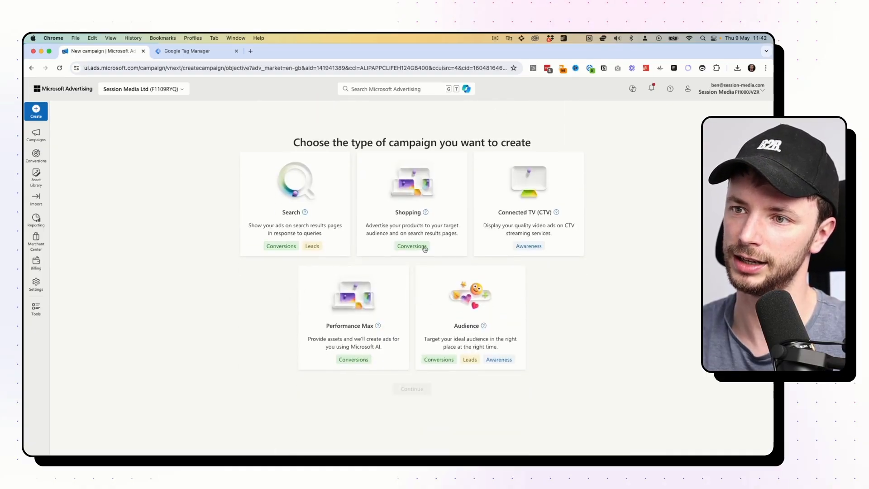
left_click(294, 200)
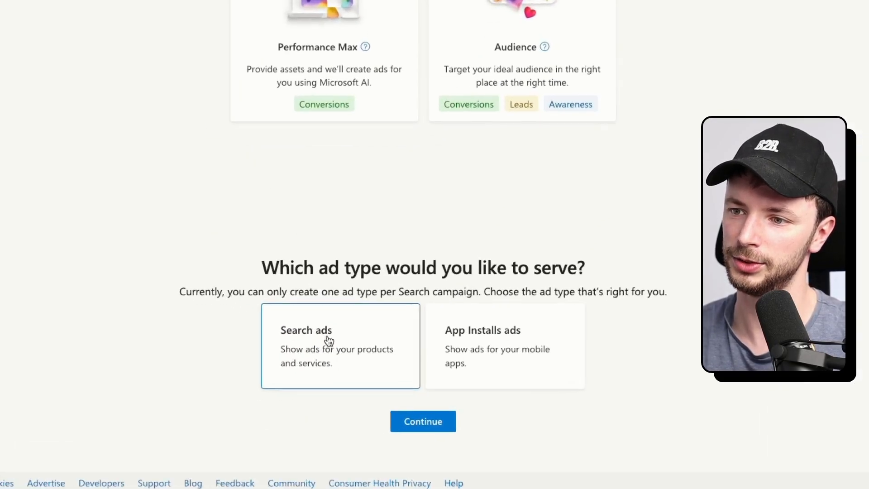
left_click(427, 427)
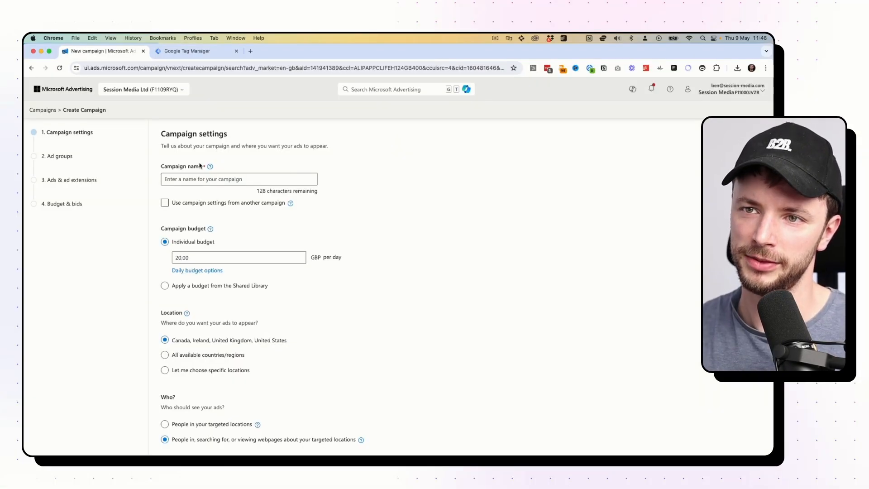
Name the campaign 'BB - B2B Marketing Agency - EM - UK'.
left_click(202, 178)
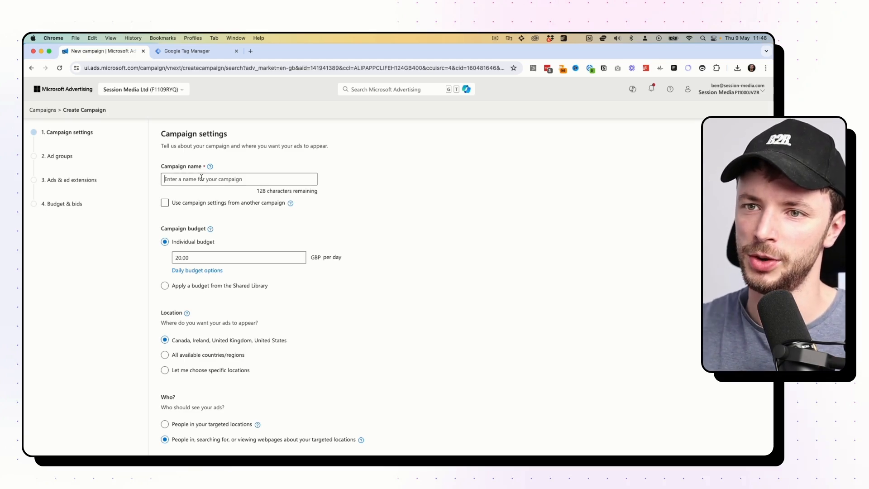
type("BB - ")
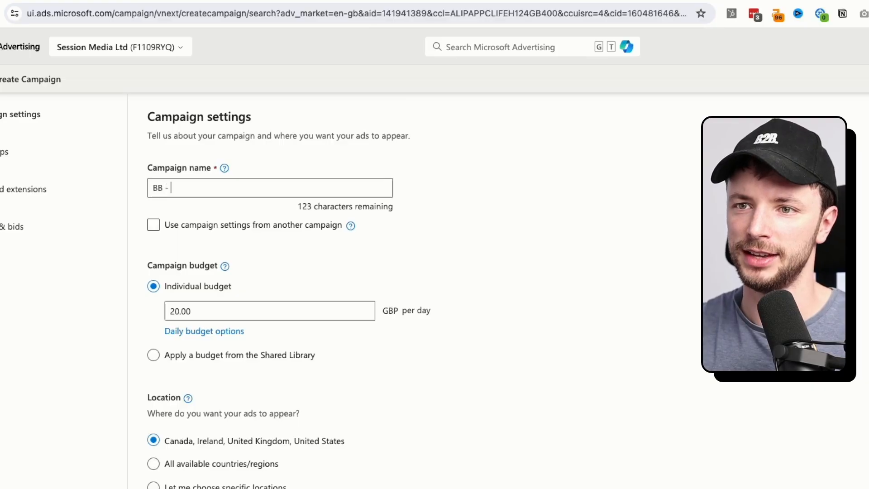
type("B2B Marketing ")
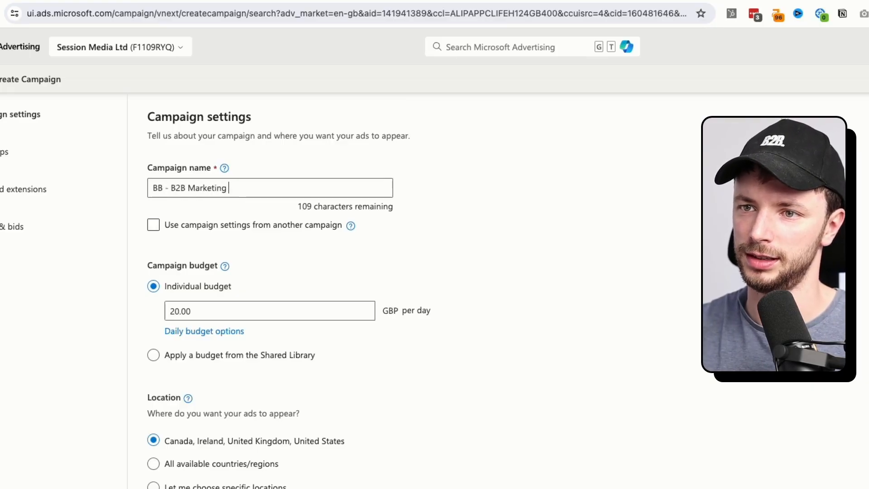
type("Agency -")
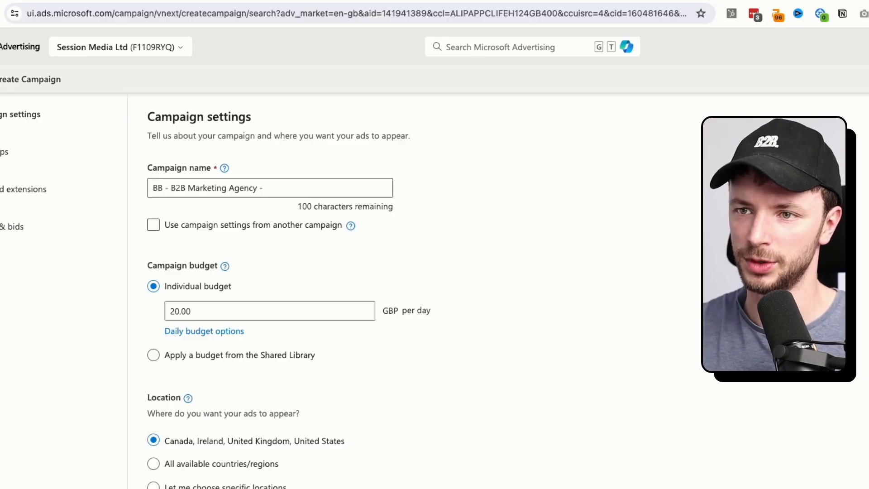
type("EM ")
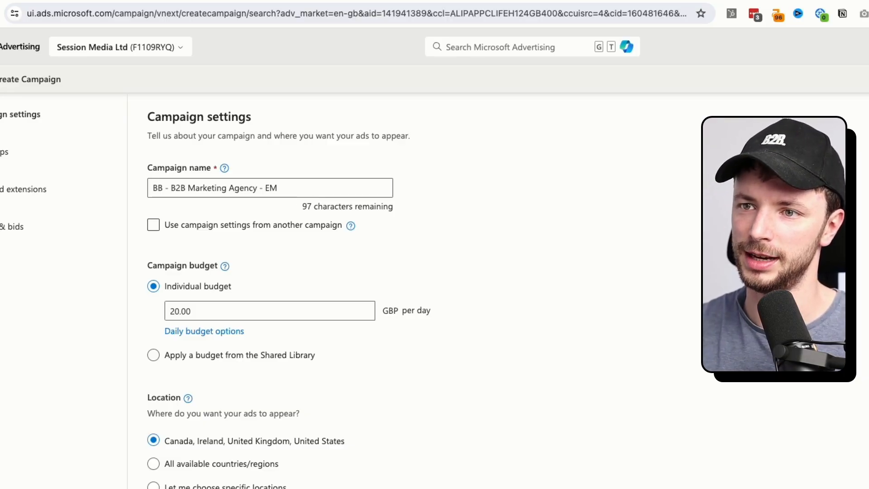
type("- UK")
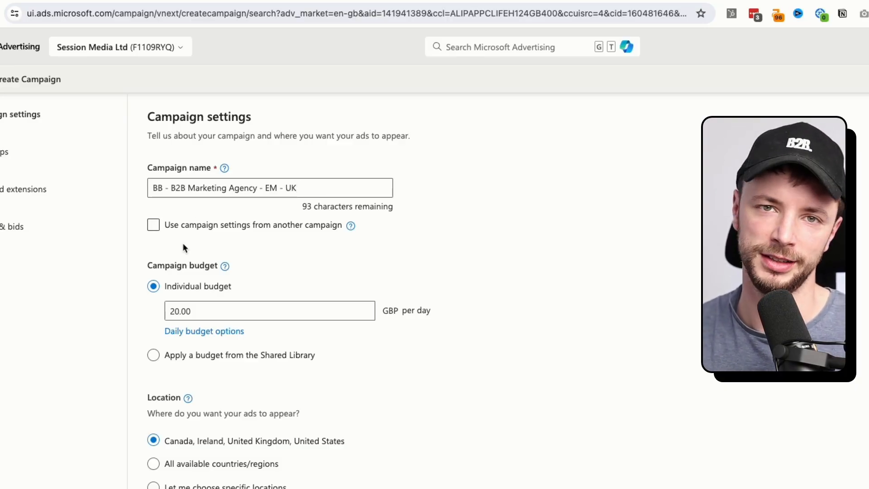
scroll(184, 231, "down", 1)
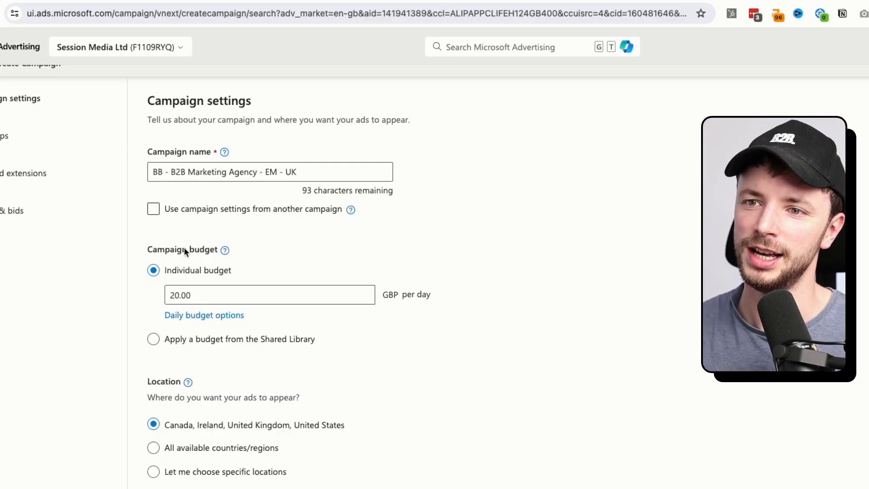
scroll(185, 249, "down", 1)
Switch 'Use campaign settings from another campaign' on, then back off.
left_click(188, 193)
scroll(189, 202, "down", 1)
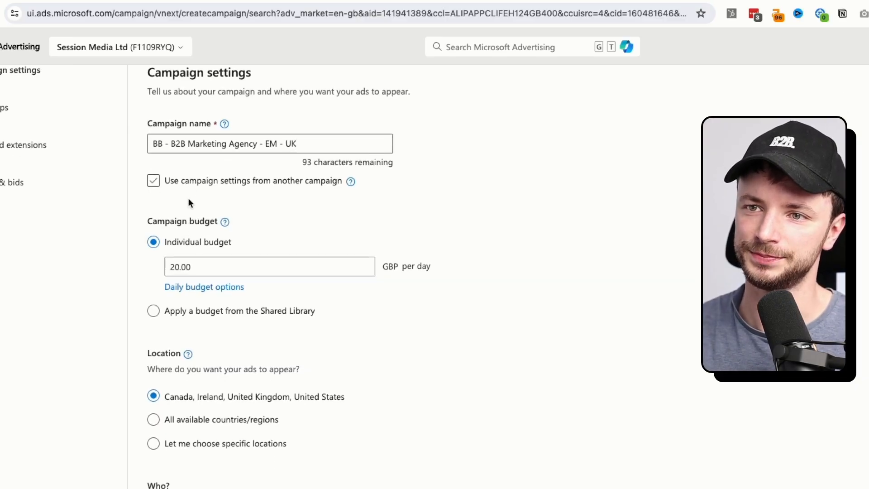
scroll(183, 249, "down", 3)
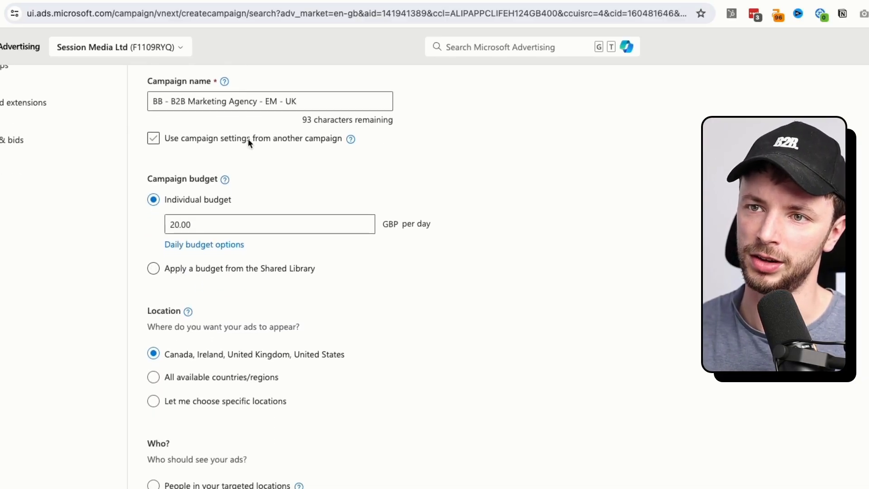
left_click(259, 143)
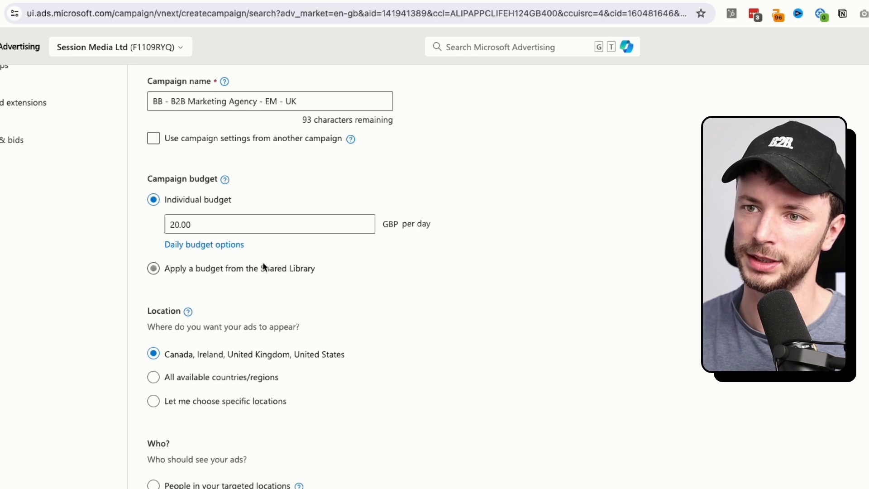
scroll(238, 266, "down", 6)
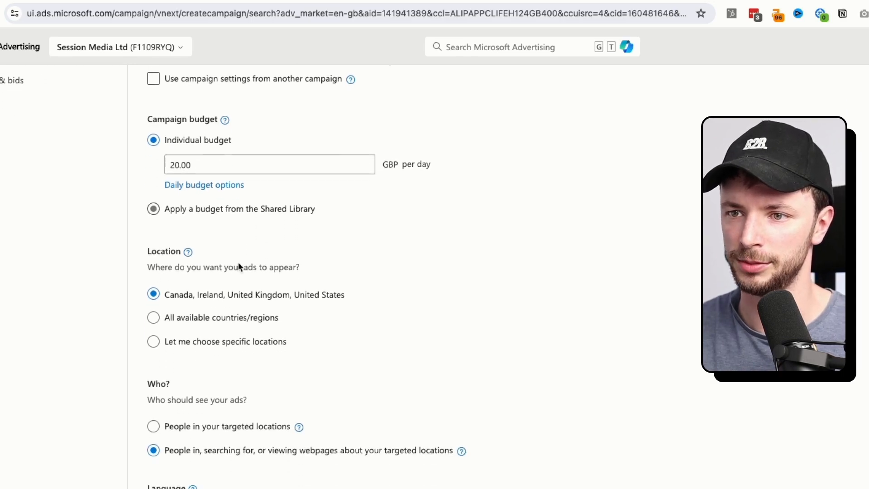
scroll(238, 262, "down", 2)
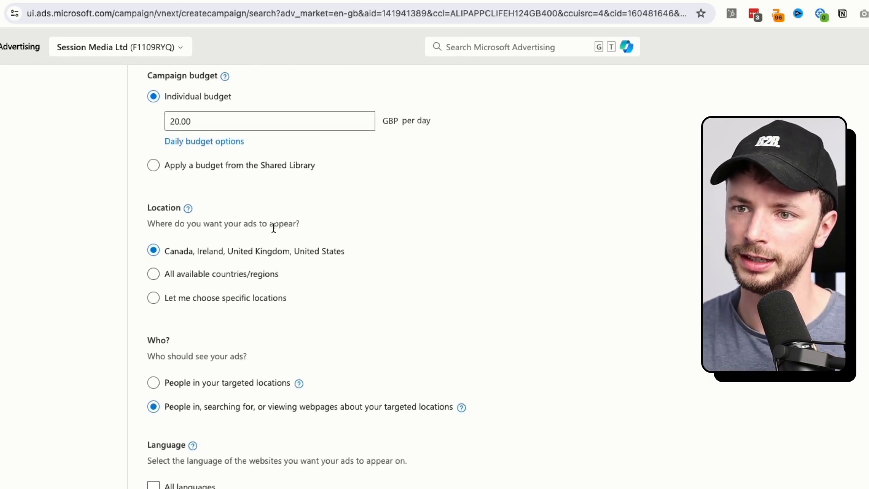
Target the United Kingdom, reaching only people located in the targeted locations.
left_click(154, 300)
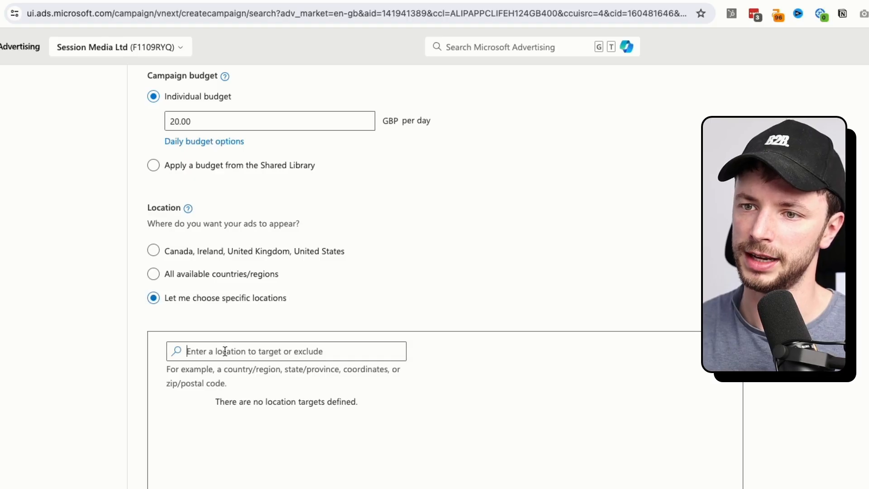
left_click(223, 351)
type("united king")
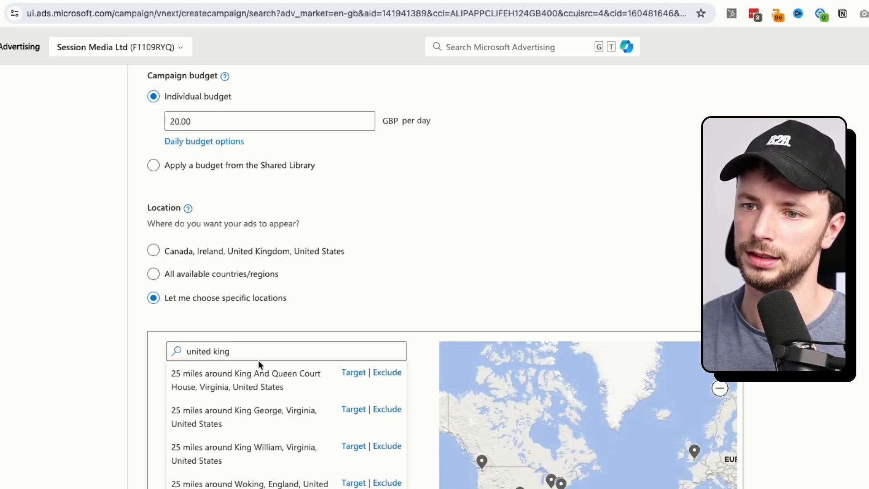
type("dom")
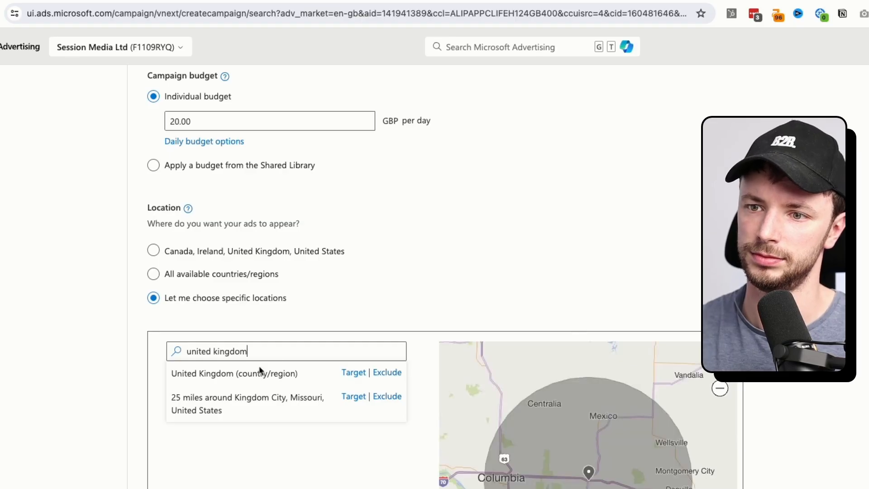
left_click(354, 373)
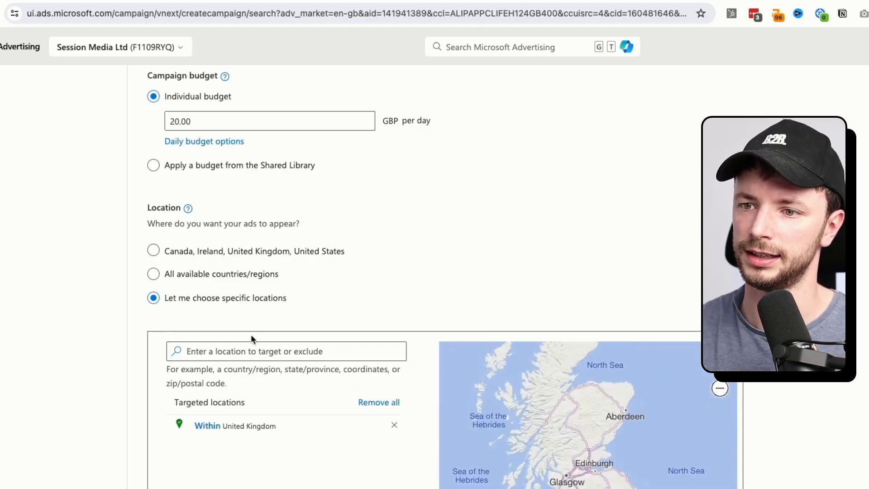
scroll(151, 339, "down", 1)
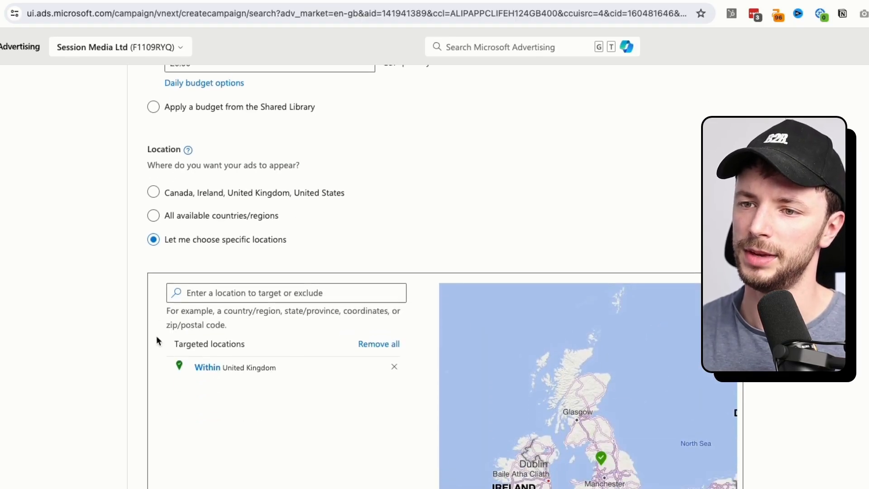
scroll(314, 302, "down", 5)
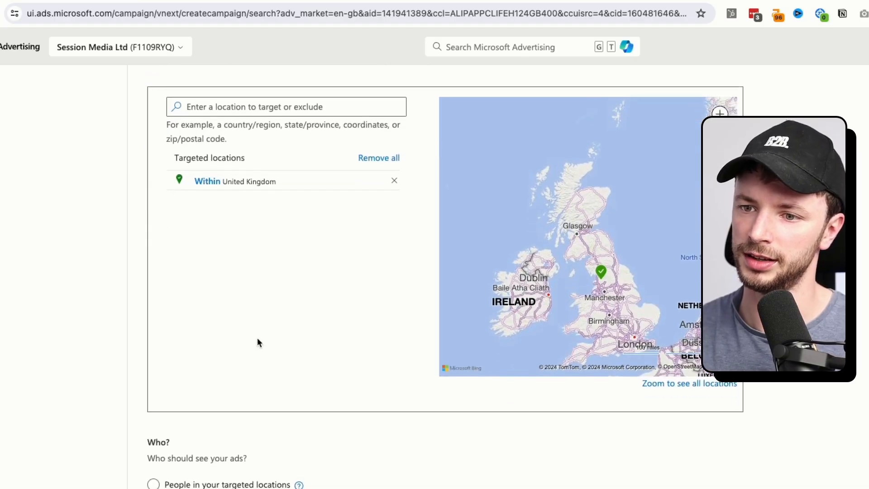
left_click(161, 407)
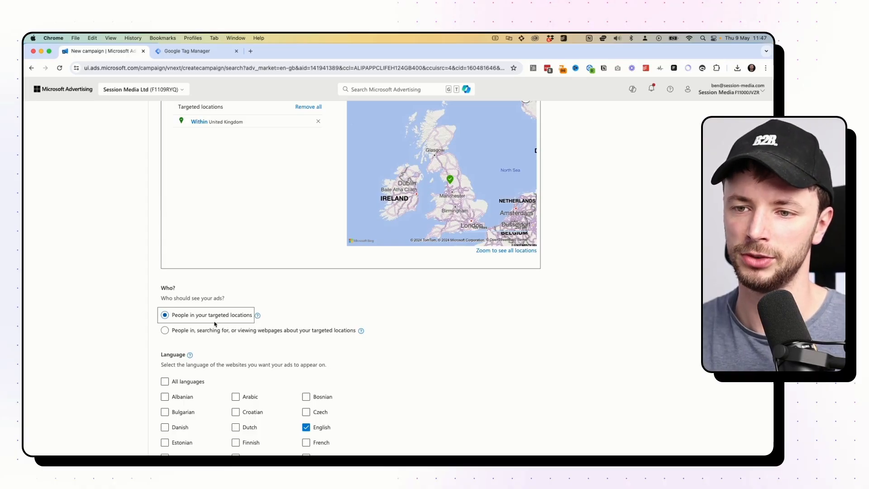
Turn off auto-generated assets and save the campaign settings.
scroll(214, 324, "down", 5)
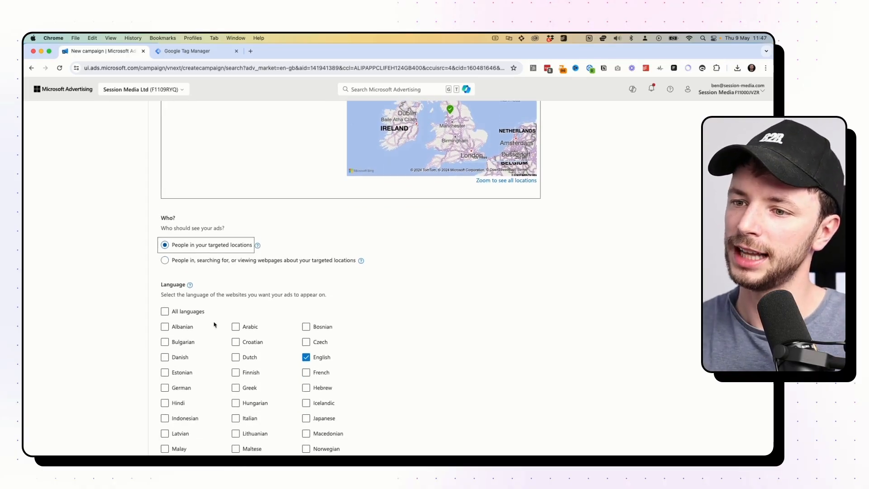
scroll(310, 313, "down", 9)
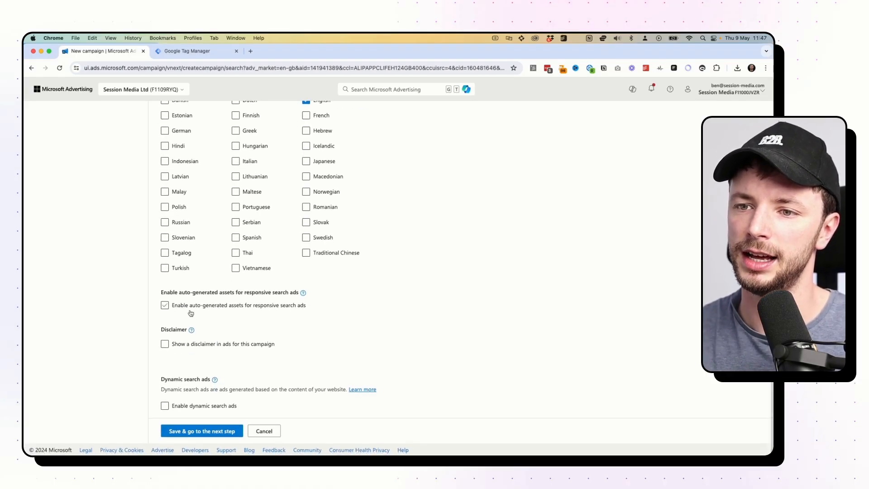
left_click(209, 348)
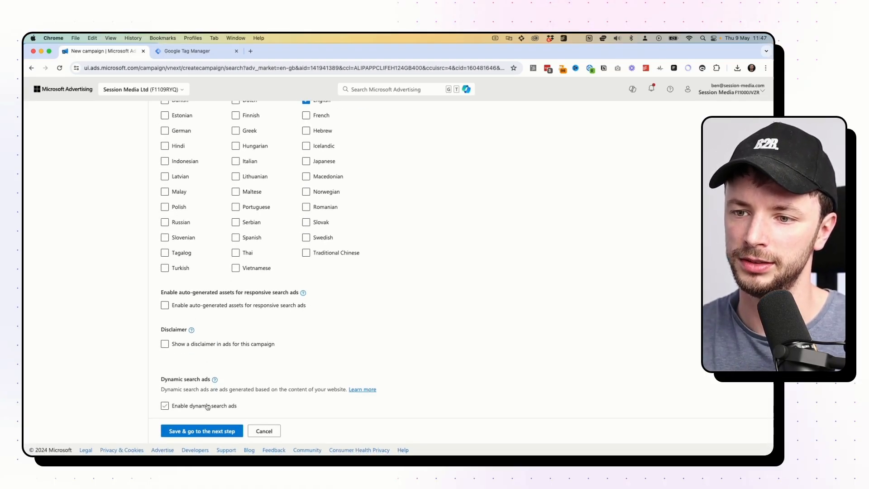
left_click(212, 431)
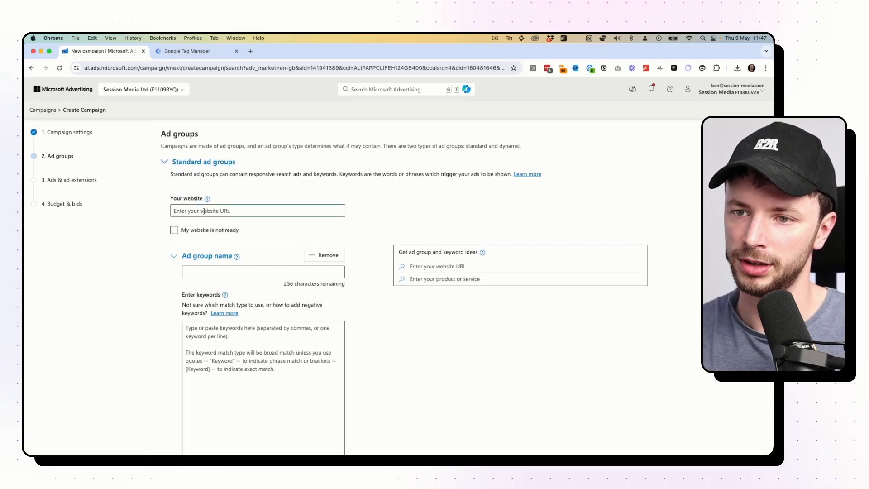
Enter session-media.com as the website and name the ad group 'Test Ad Group', fixing a typo.
type("session-")
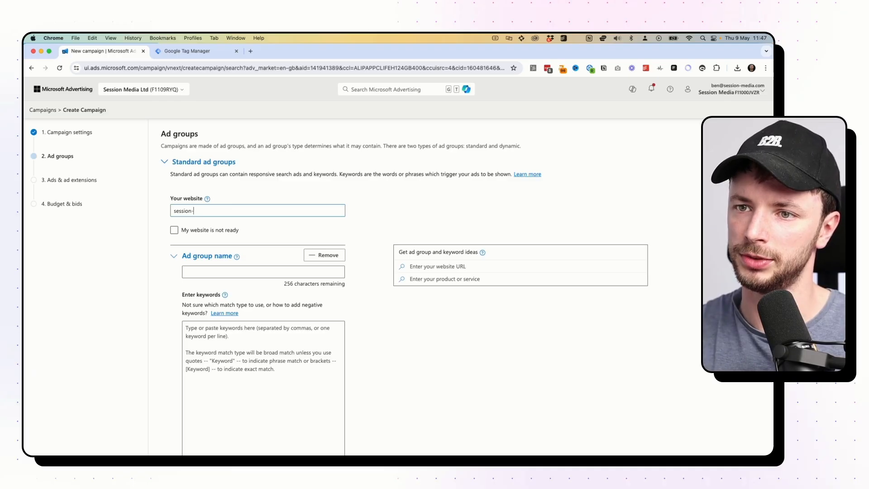
type("media.com")
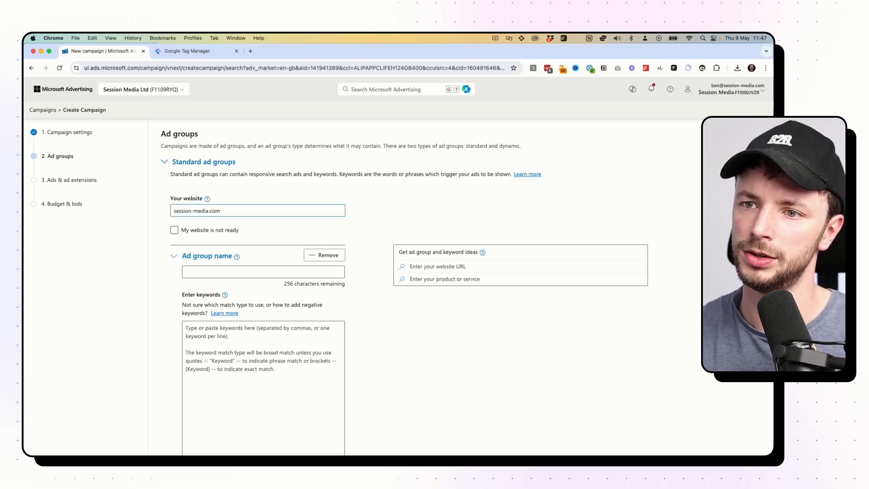
left_click(231, 272)
type("Test Ad Grto")
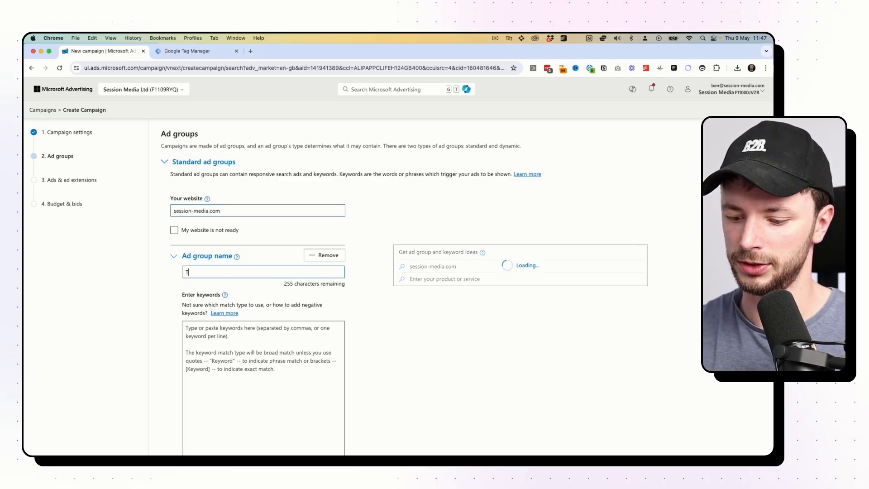
key("BackSpace")
key("BackSpace")
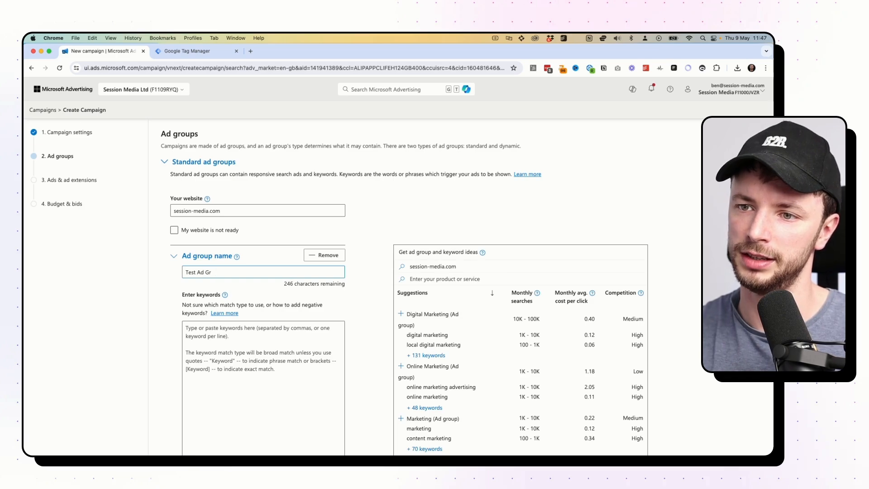
type("oup")
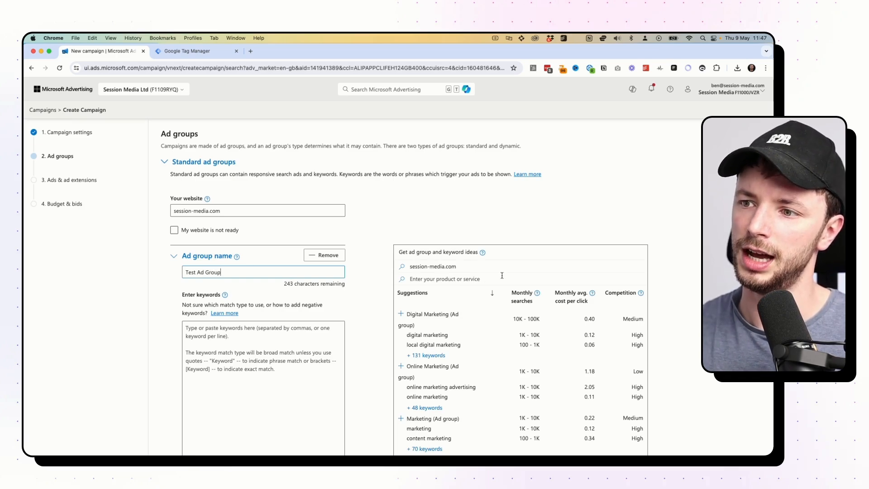
scroll(503, 301, "down", 3)
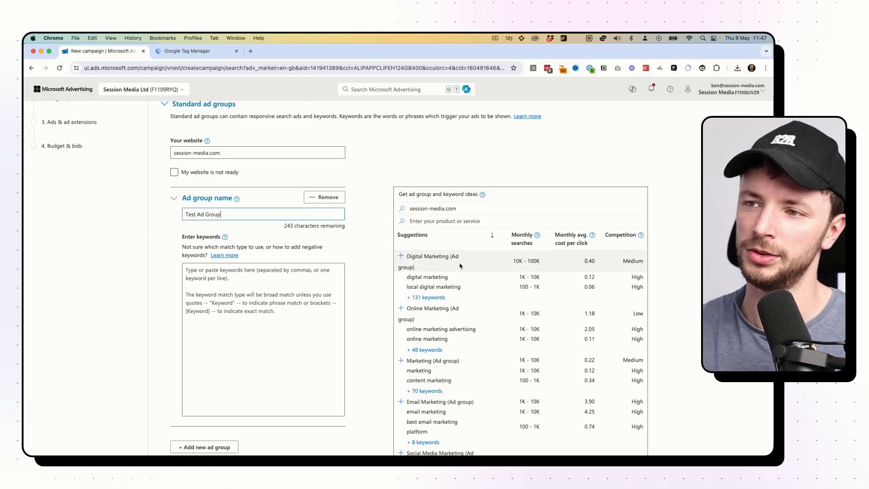
scroll(344, 260, "down", 1)
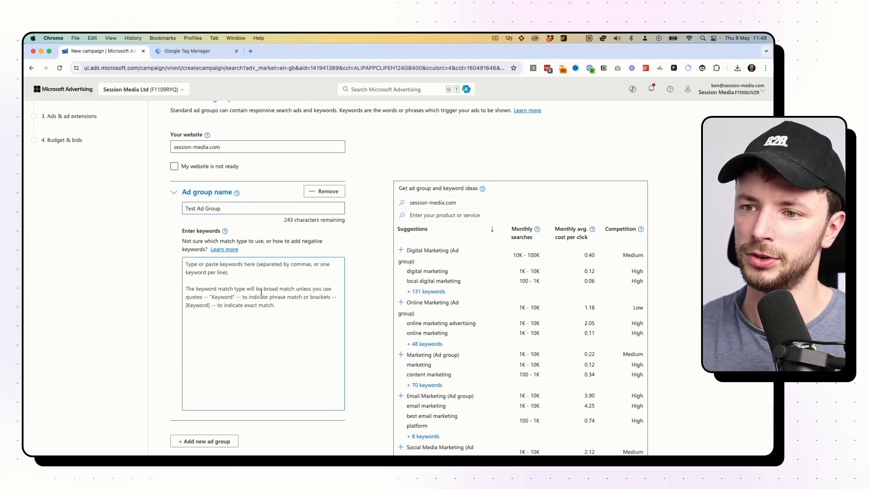
Enter 'B2B Marketing Agency' and duplicate it onto three keyword lines.
type("B2B Marketing")
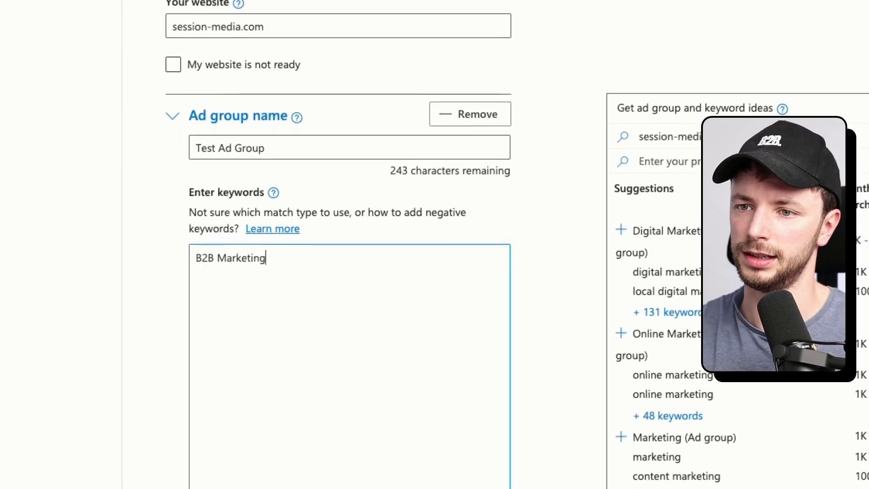
type(" Agency")
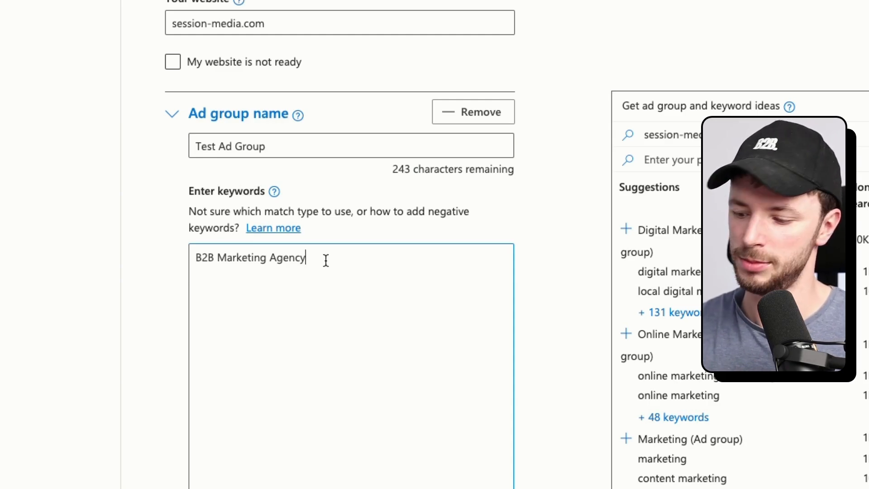
key("Return")
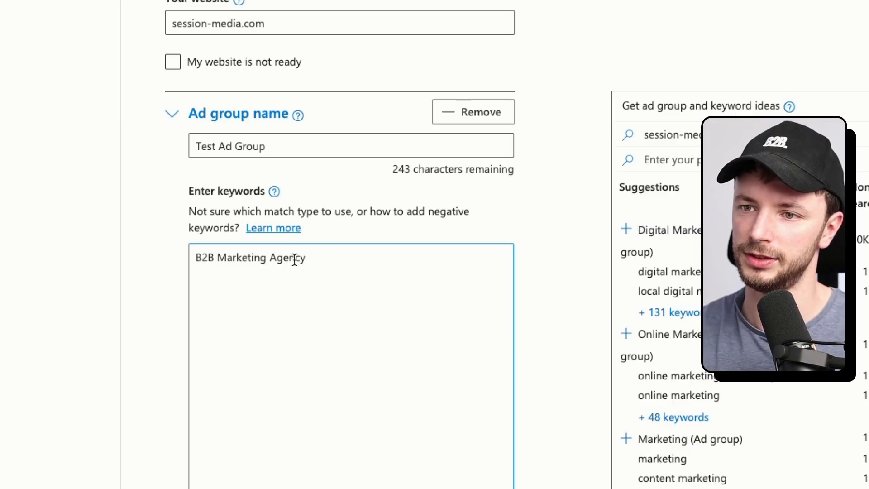
left_click_drag(312, 258, 196, 256)
key("ctrl+c")
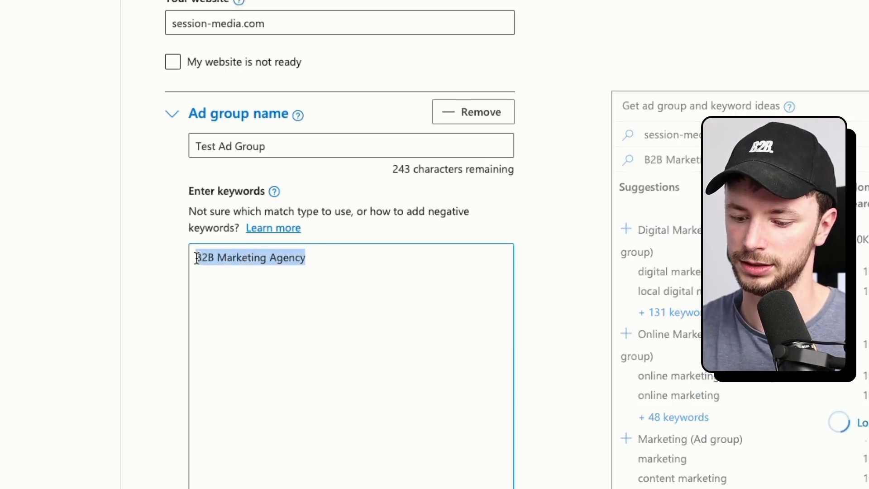
left_click(202, 273)
key("ctrl+v")
key("ctrl+v")
left_click(306, 275)
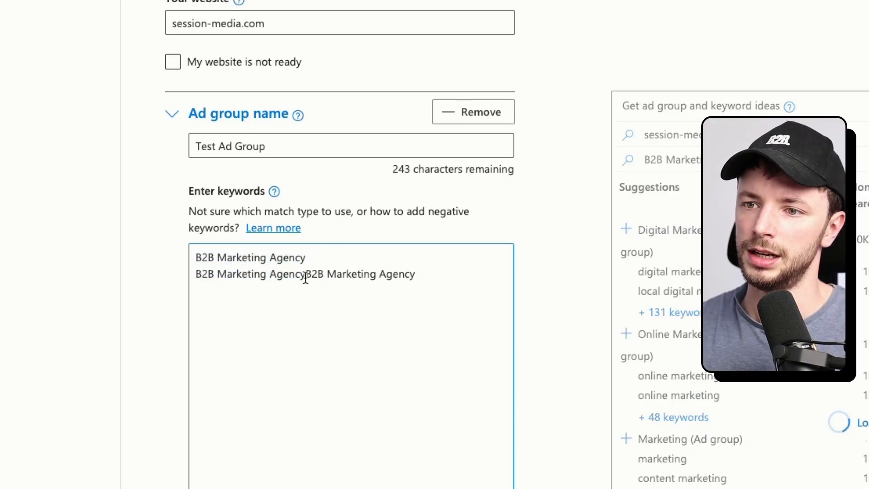
key("Return")
Wrap the second keyword in [brackets] and the third in "quotes" for exact and phrase match.
left_click(359, 270)
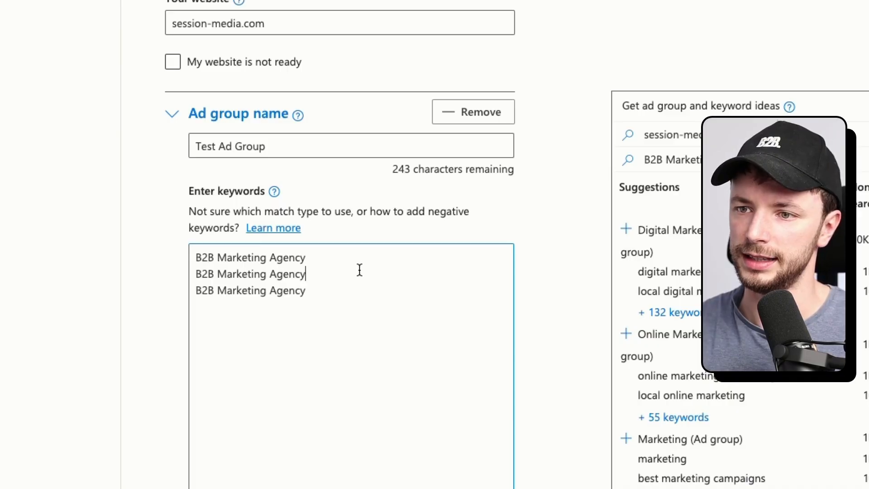
type("]")
left_click(197, 274)
type("[")
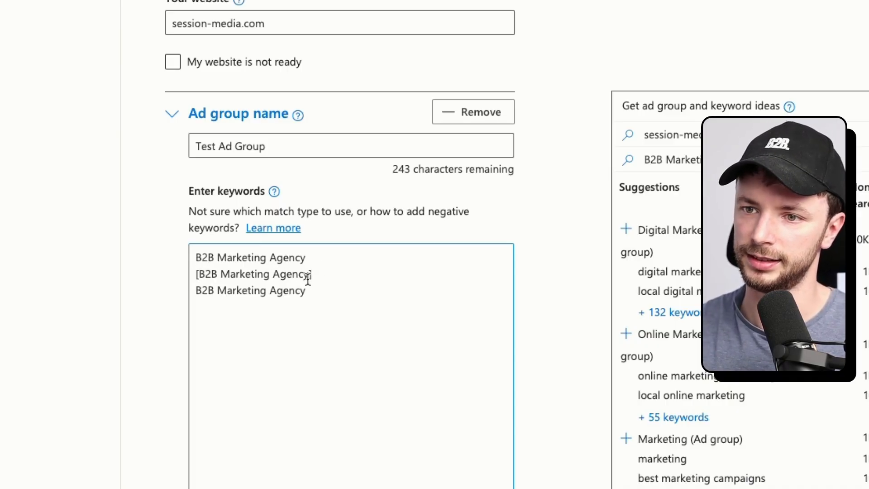
left_click(324, 290)
type("\"")
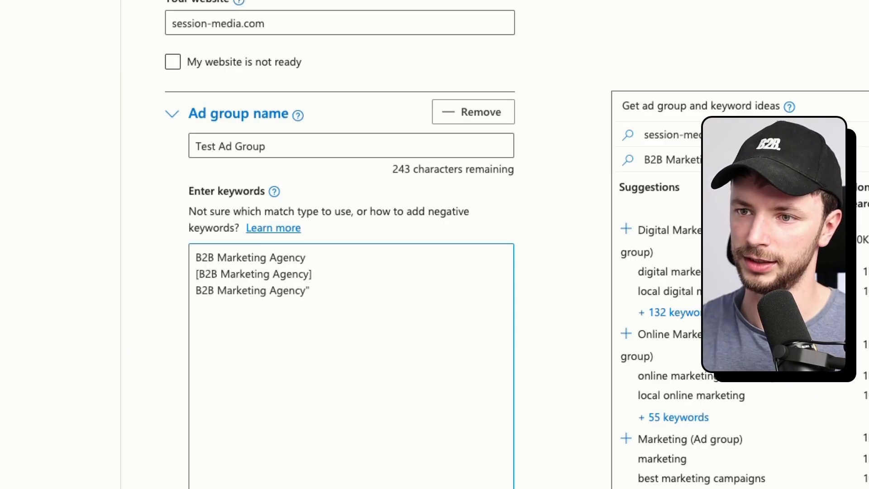
left_click(197, 290)
type("\"")
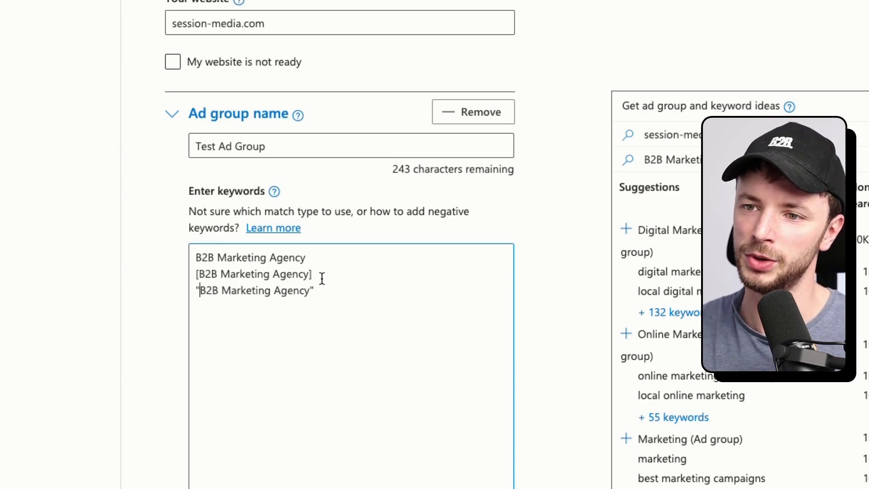
left_click_drag(321, 274, 200, 277)
left_click(201, 277)
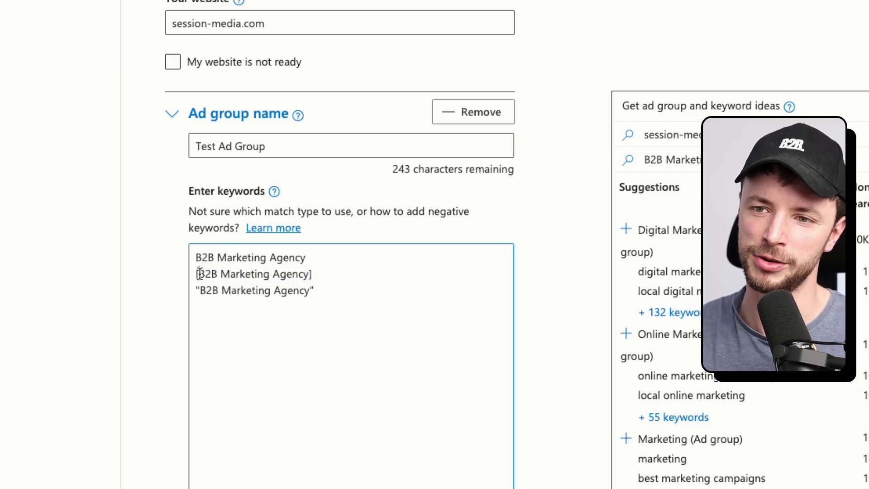
left_click_drag(199, 274, 323, 274)
left_click(326, 274)
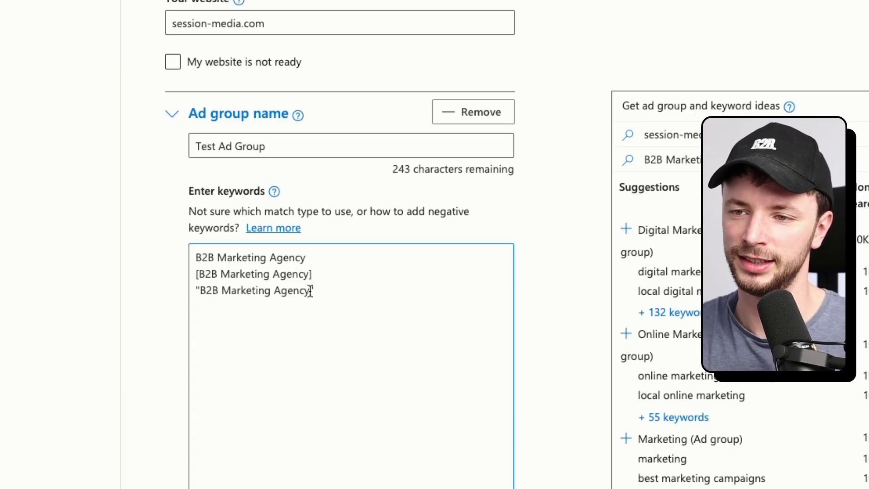
left_click_drag(313, 291, 191, 275)
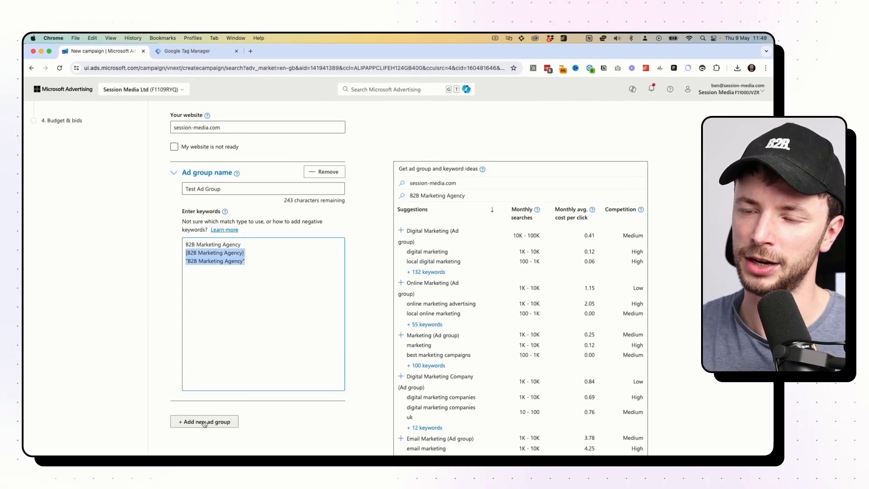
left_click(204, 423)
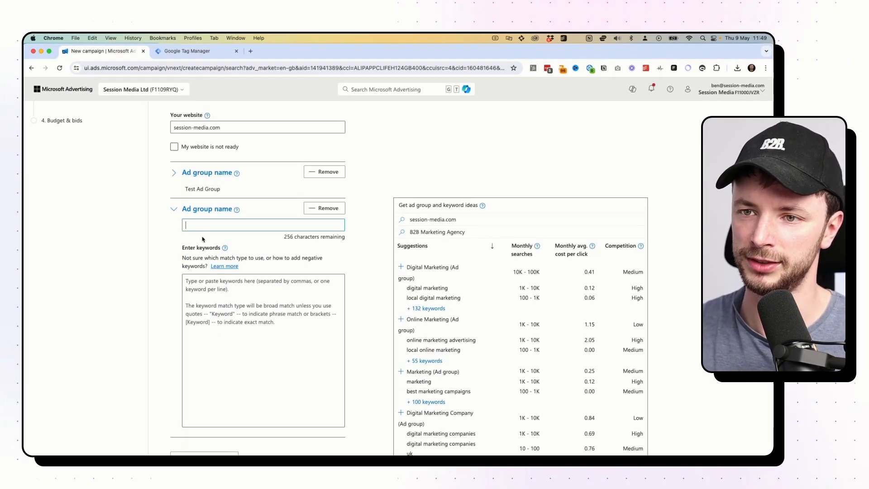
type("Linkedin ")
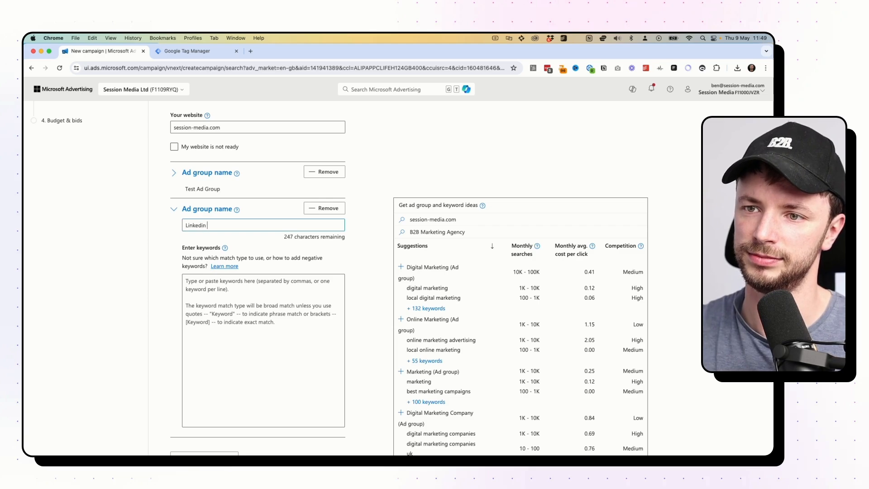
type("ads Agency")
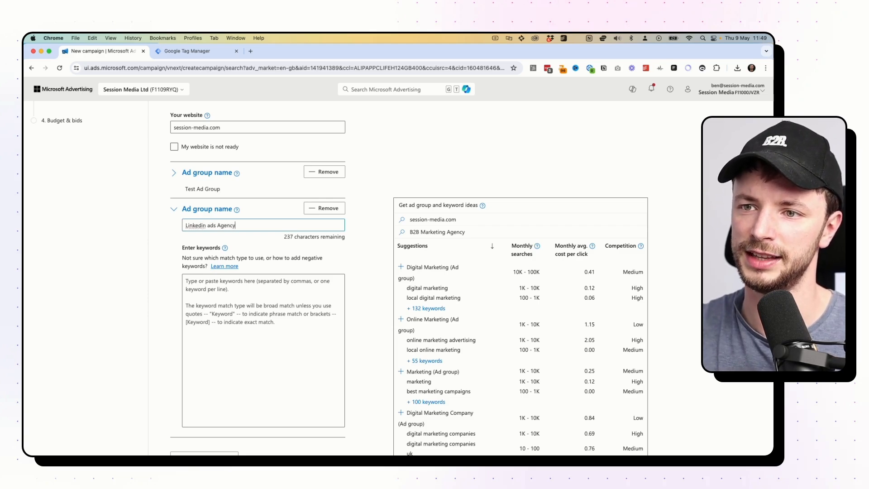
left_click(206, 287)
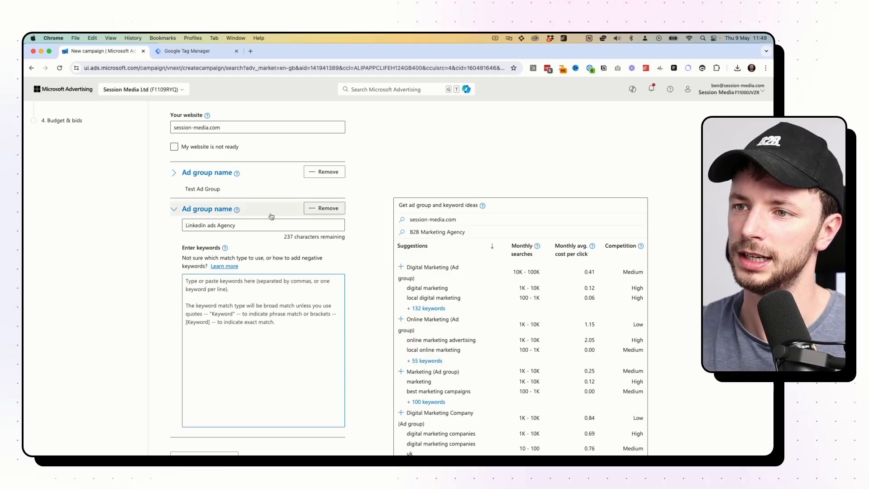
left_click(324, 208)
scroll(333, 230, "down", 5)
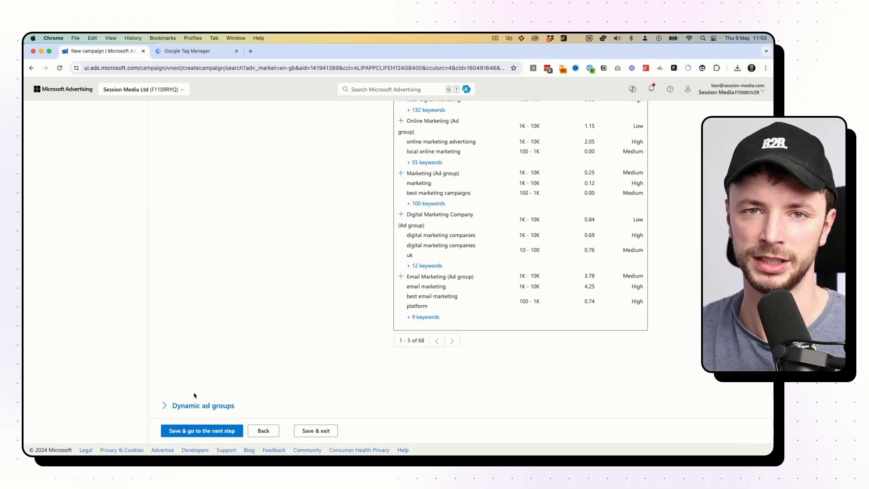
Save the ad groups and start a new responsive search ad for Test Ad Group.
left_click(218, 432)
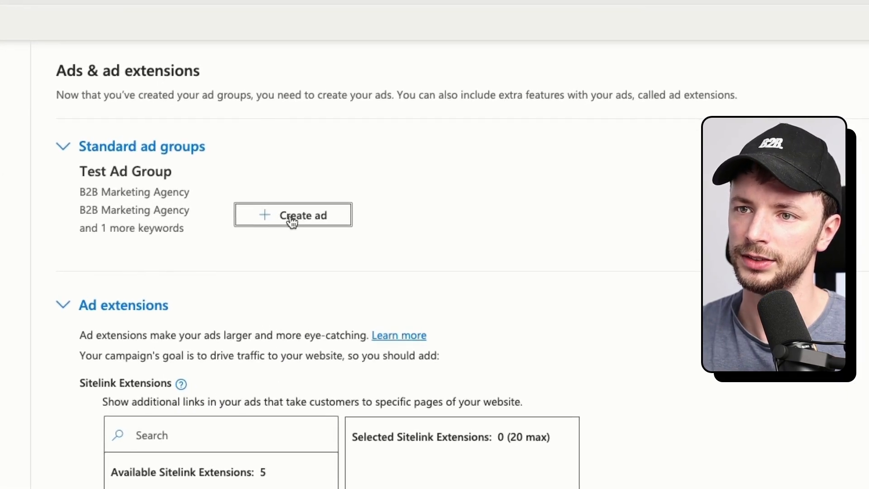
left_click(279, 209)
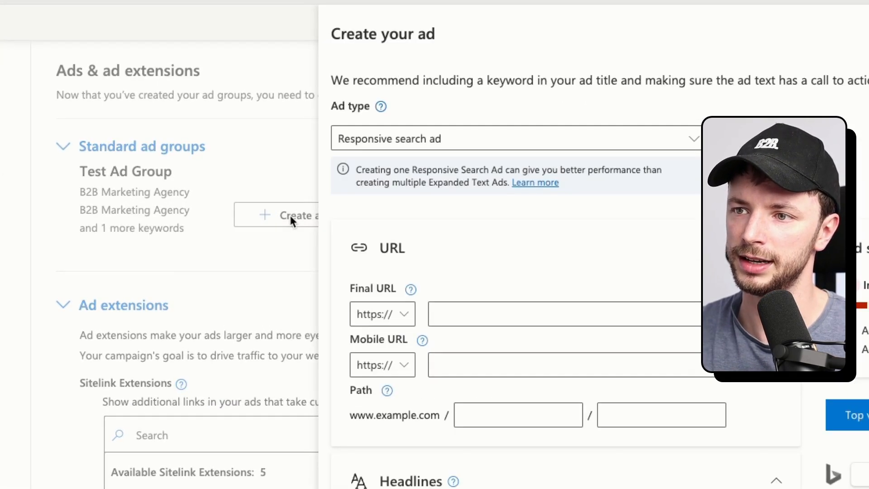
left_click(437, 137)
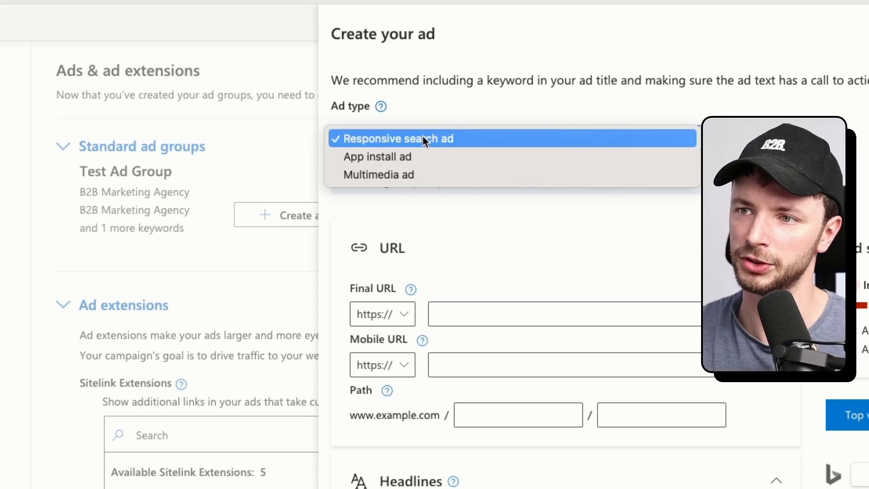
left_click(426, 139)
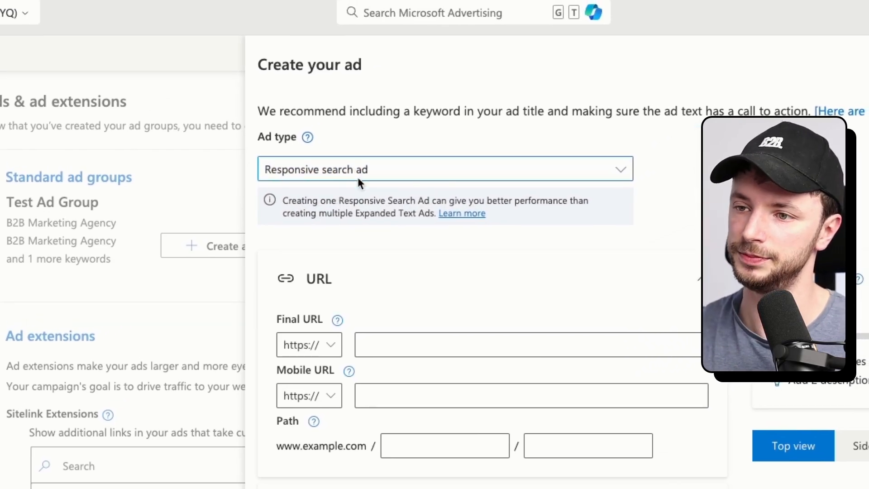
Set the ad's final URL to session-media.com.
left_click(390, 339)
type("session-media.c")
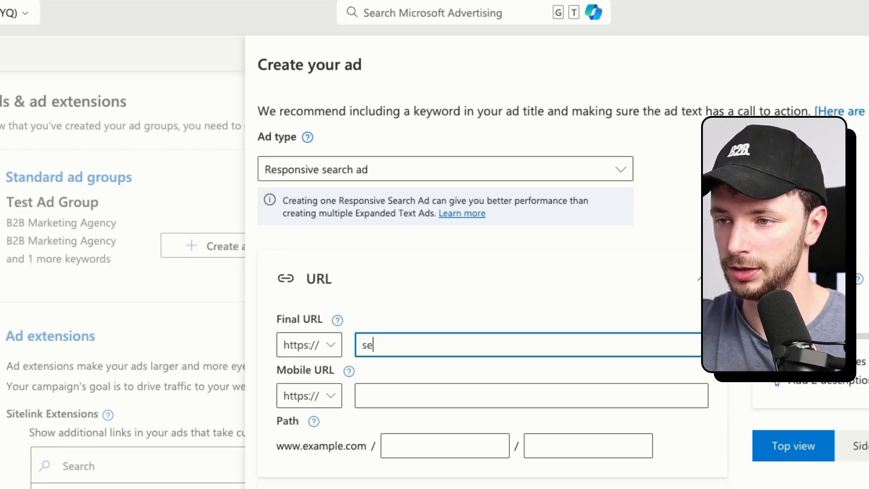
type("om")
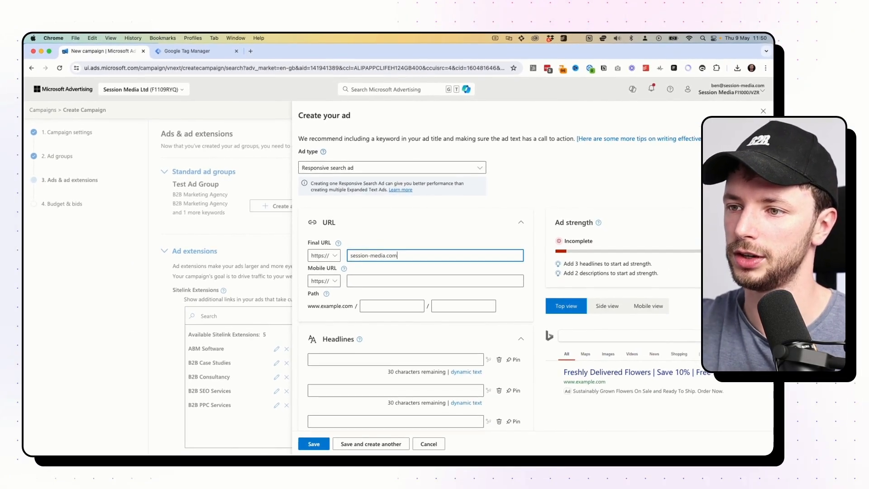
left_click(369, 279)
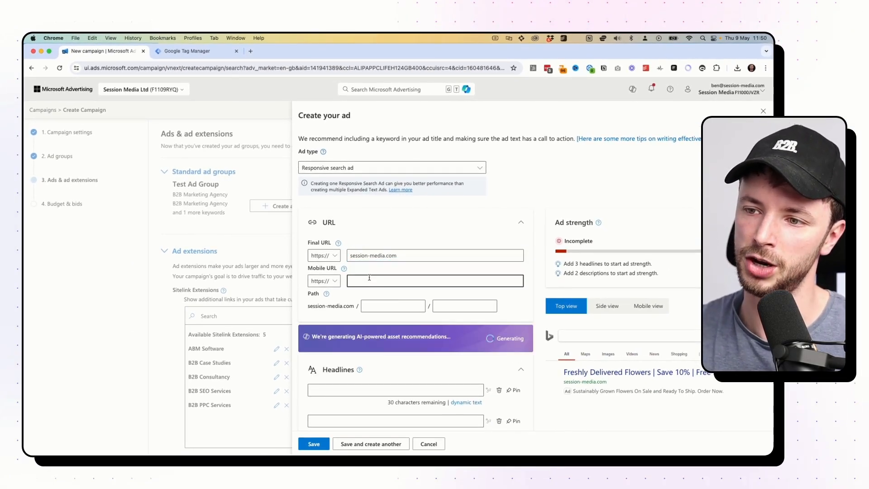
scroll(369, 277, "down", 1)
Write the headlines 'Test 1', 'Test 2' and 'Test 3'.
scroll(369, 277, "down", 2)
left_click(369, 292)
type("Tes")
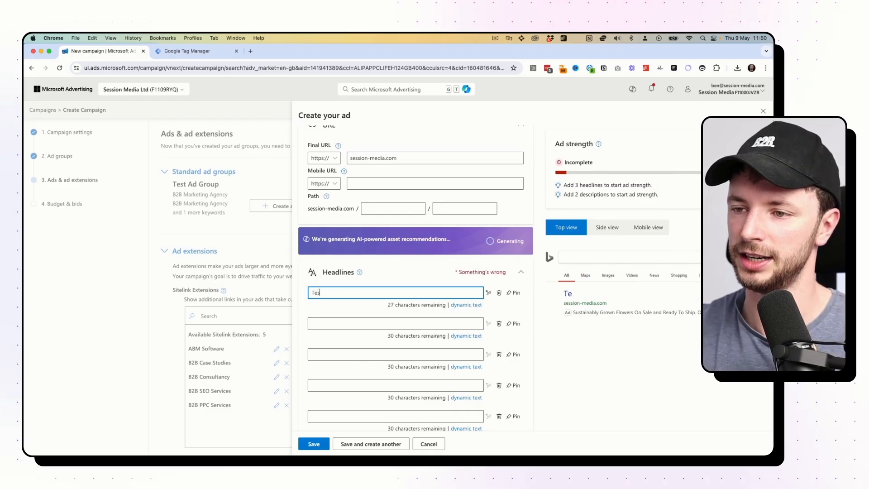
type("t 1")
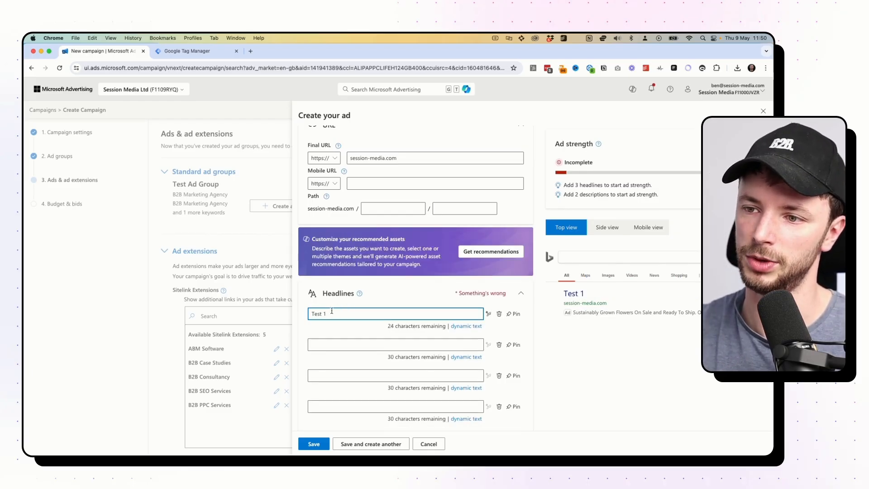
left_click_drag(332, 314, 309, 316)
type("Test 1")
left_click(335, 375)
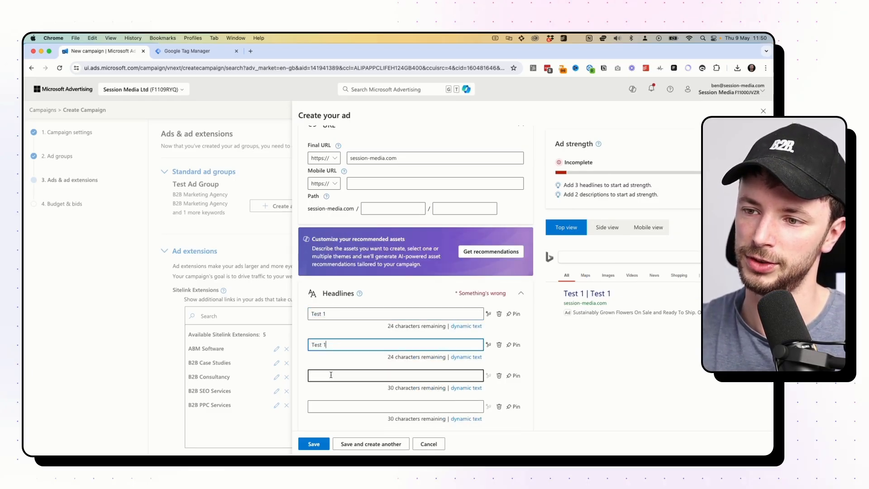
type("Test 1")
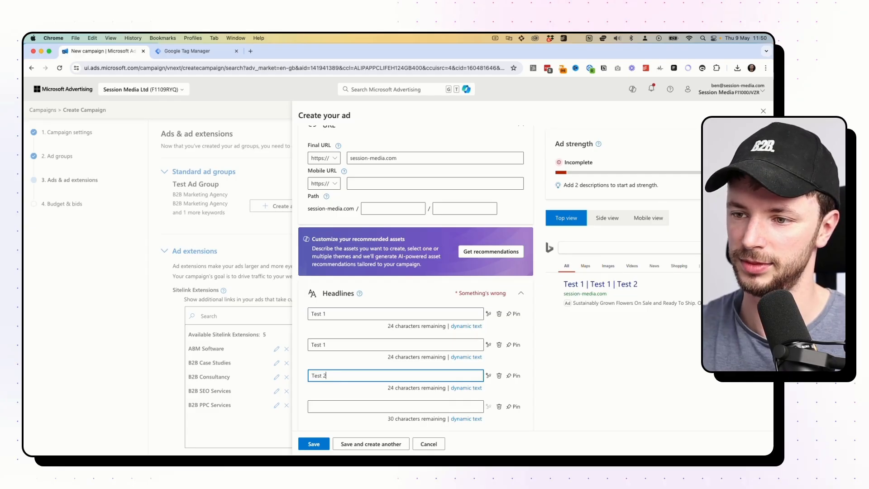
key("BackSpace")
type("3")
left_click(327, 345)
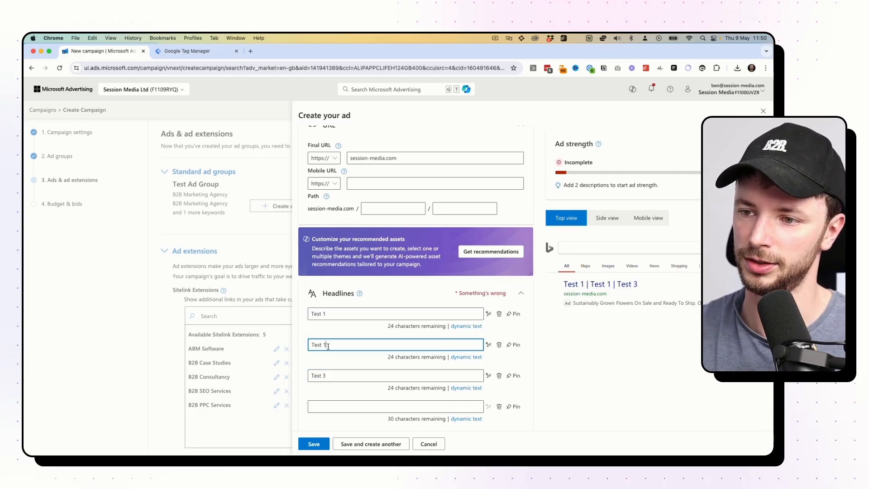
key("BackSpace")
type("2")
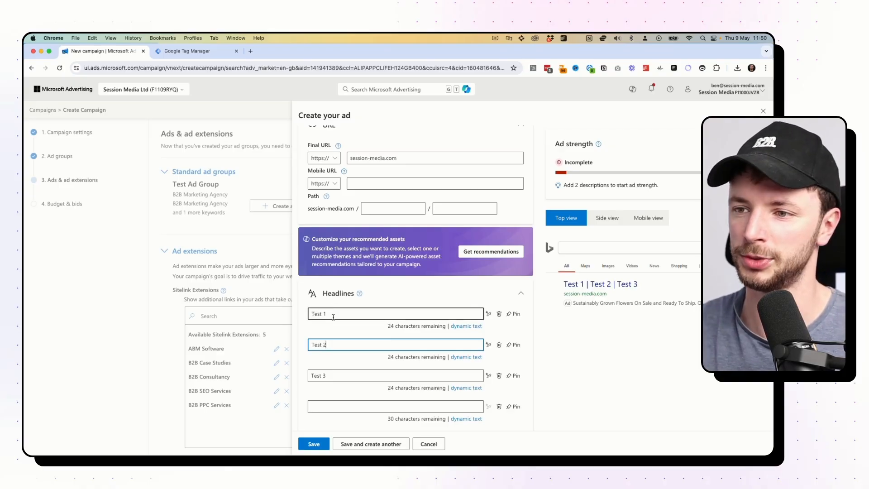
Add the suggested headlines 'Your Unique Ride' and 'Personalize Your Experience'.
scroll(333, 317, "down", 3)
scroll(334, 324, "down", 1)
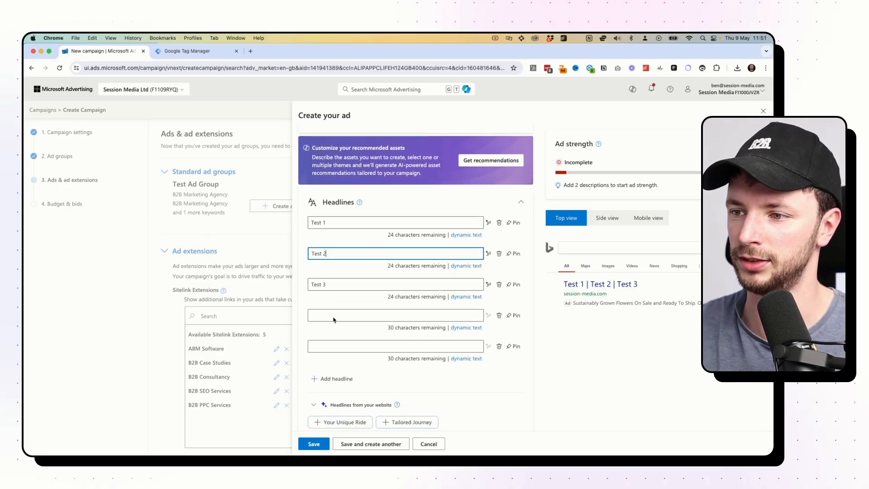
scroll(337, 335, "down", 3)
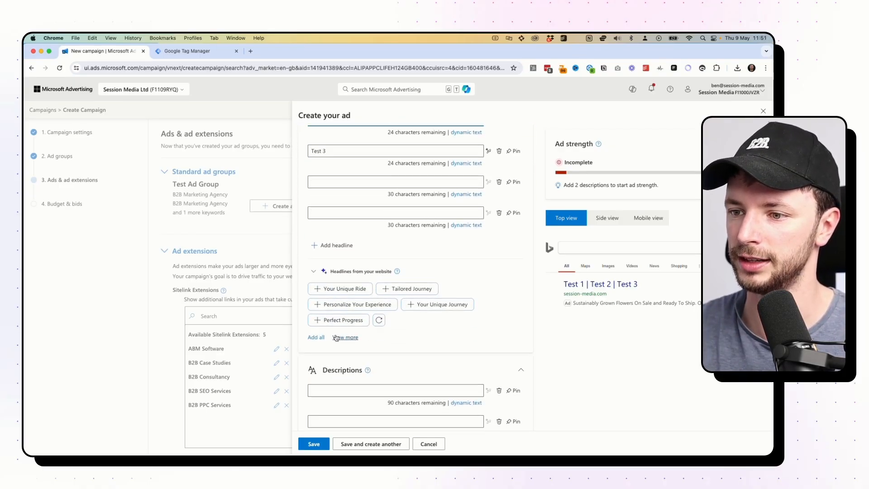
left_click(348, 289)
left_click(394, 289)
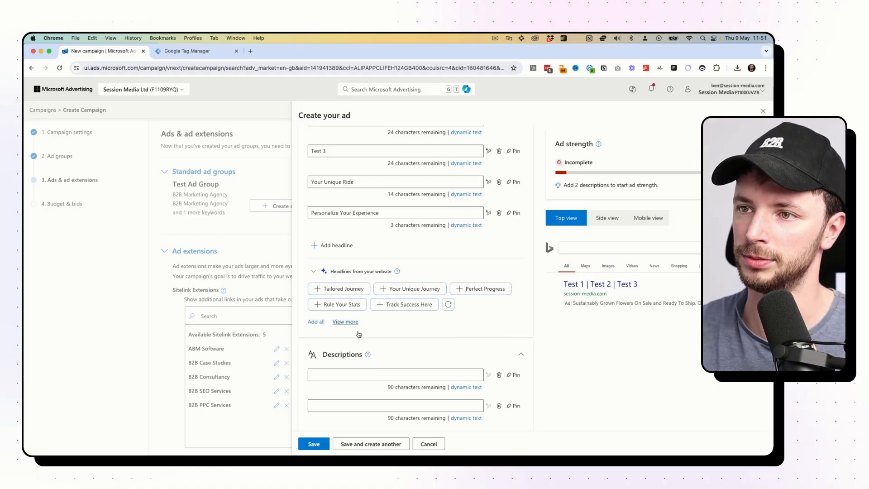
Add the descriptions 'Tailored experiences just for you' and 'Track your performance with precision'.
scroll(371, 338, "down", 4)
left_click(353, 387)
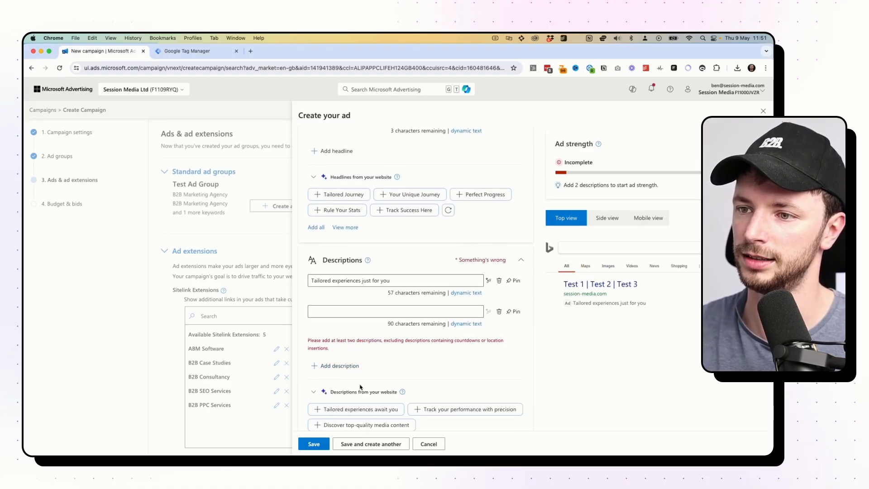
left_click(427, 410)
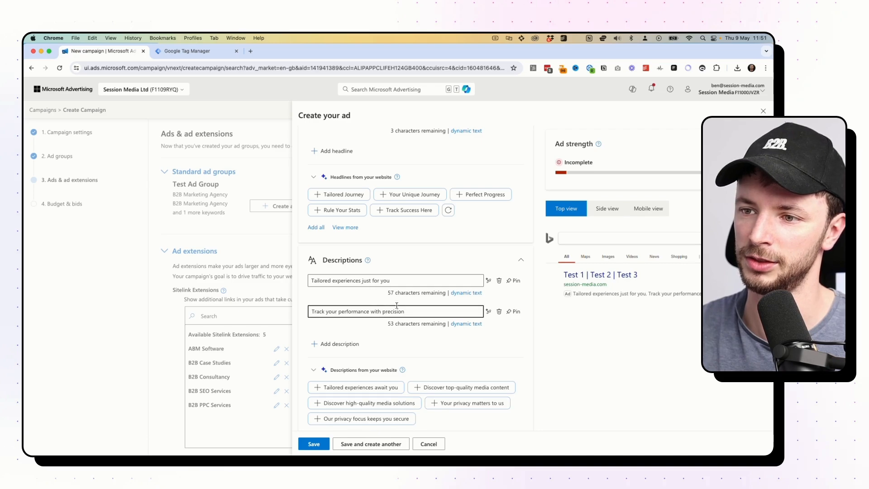
left_click_drag(405, 311, 382, 311)
left_click(381, 311)
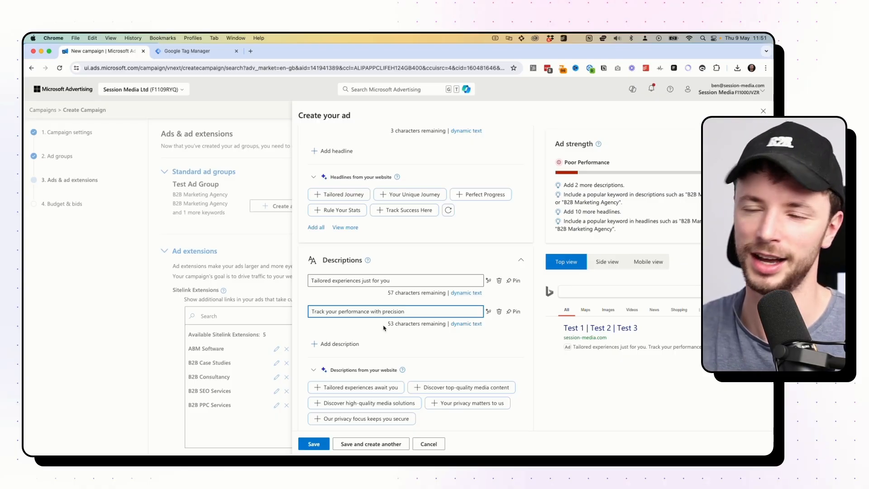
scroll(383, 328, "down", 3)
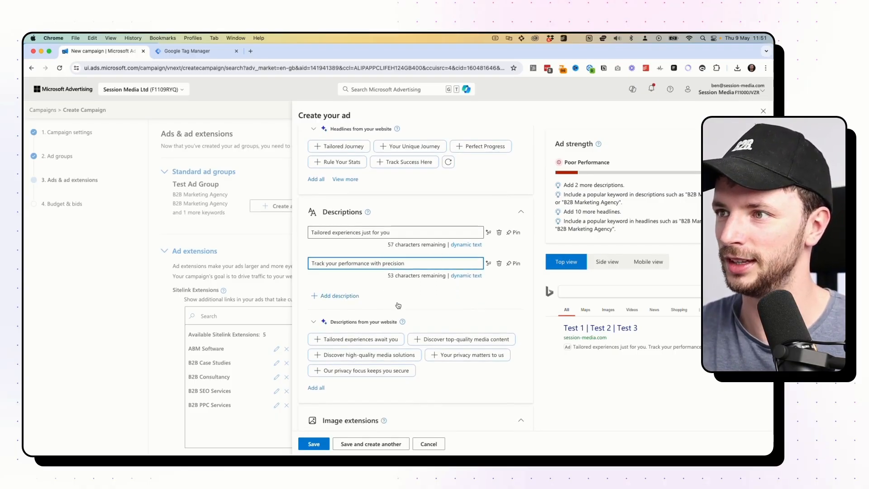
Add a recommended website image extension with display name 'tedst' and alt text 'test'.
scroll(398, 305, "down", 10)
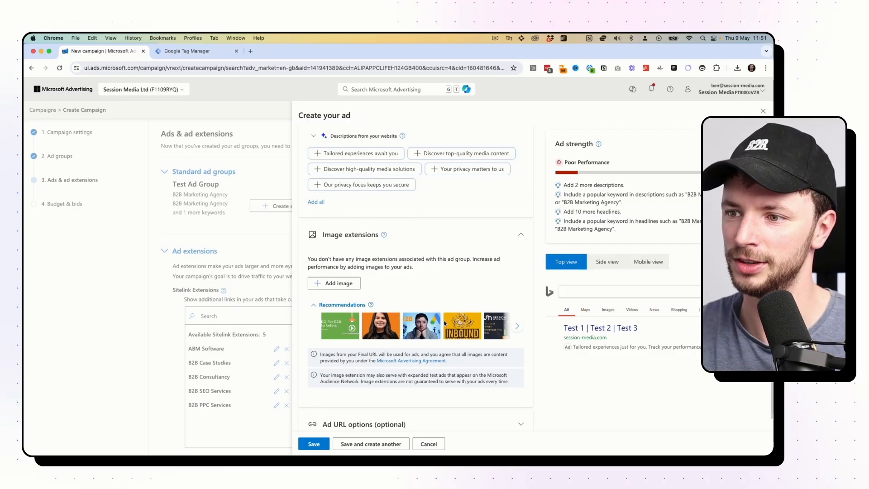
left_click(423, 335)
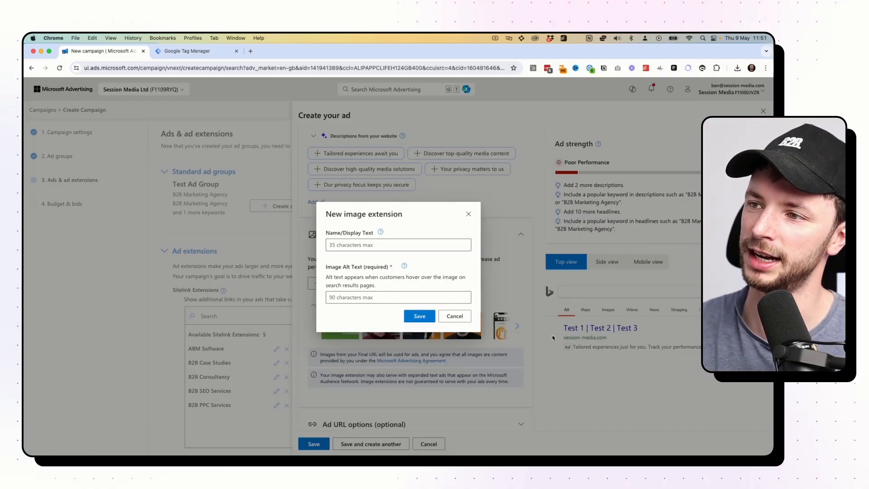
left_click(390, 245)
type("tedst")
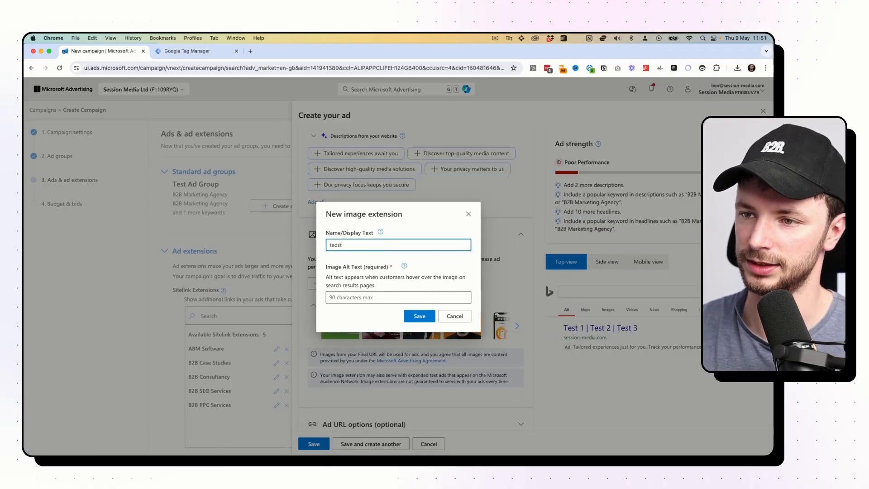
left_click(384, 298)
type("test")
left_click(416, 317)
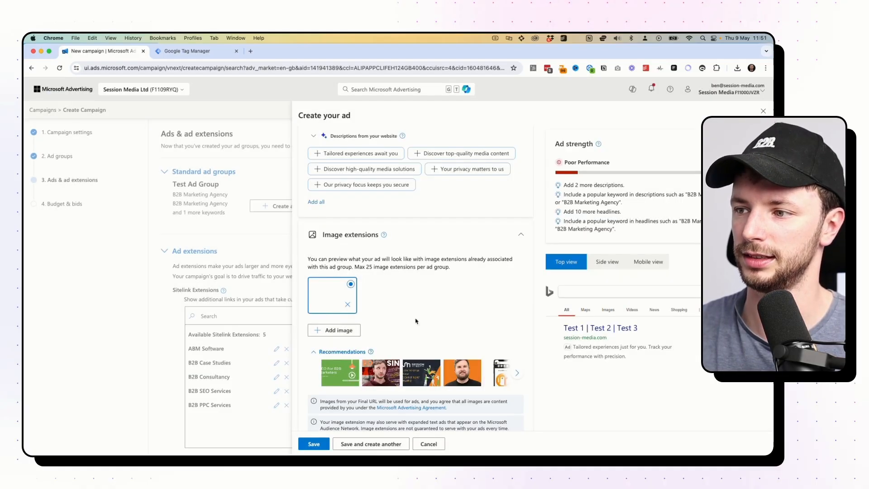
scroll(400, 308, "down", 3)
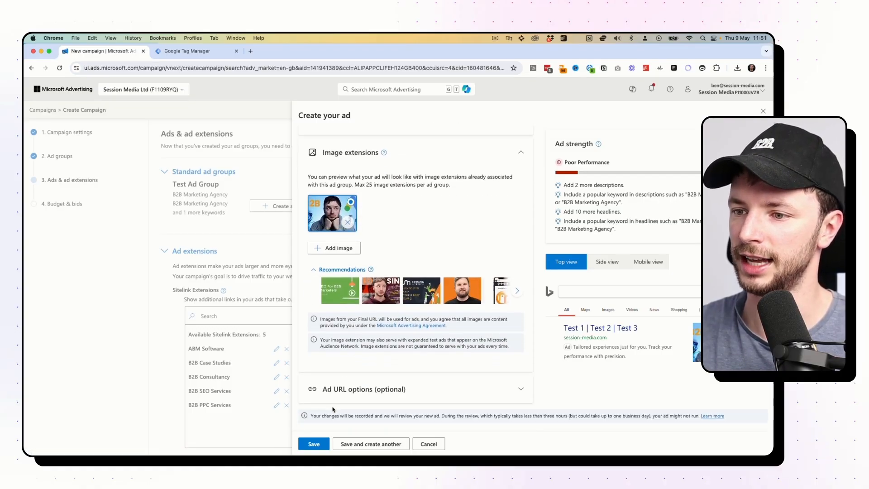
Expand the optional Ad URL options and review the ad form.
left_click(522, 390)
scroll(485, 365, "down", 3)
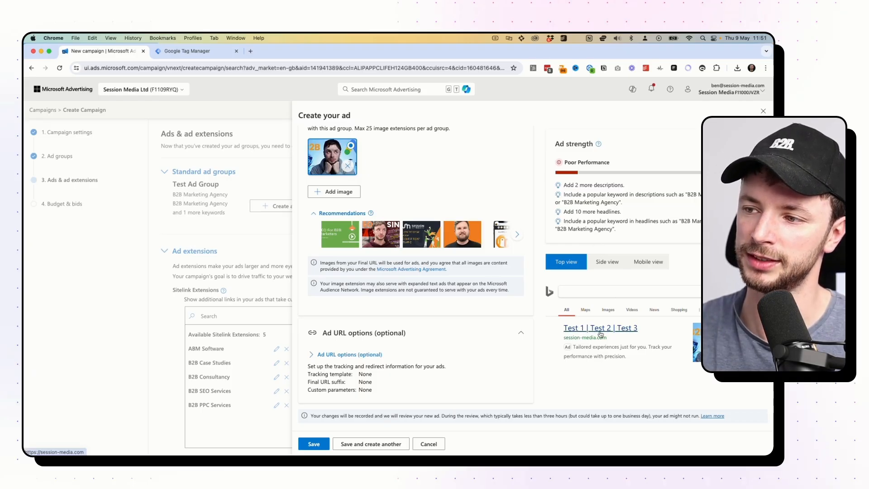
scroll(412, 269, "up", 15)
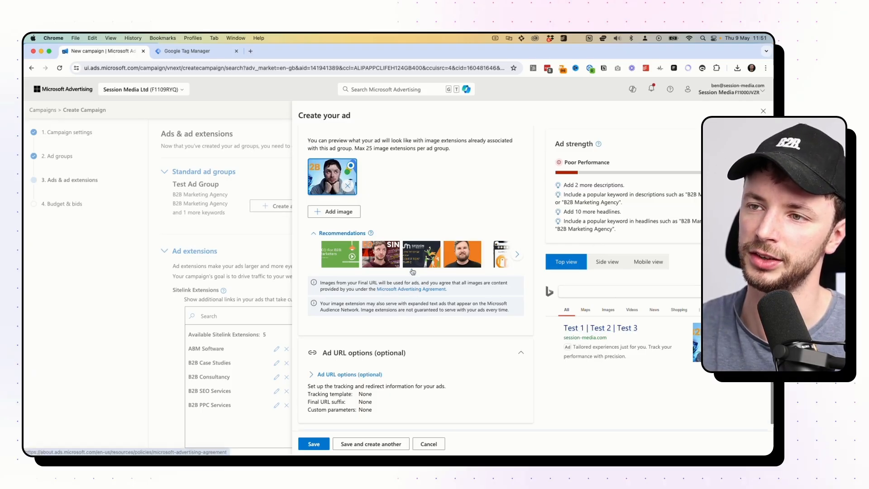
scroll(412, 268, "down", 1)
Replace the first headline with 'B2B Marketing Agency'.
left_click_drag(330, 265, 308, 269)
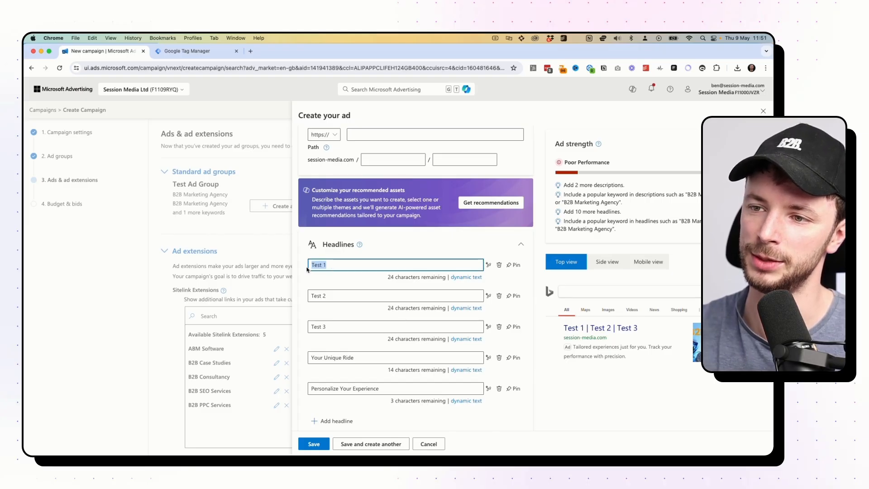
type("B")
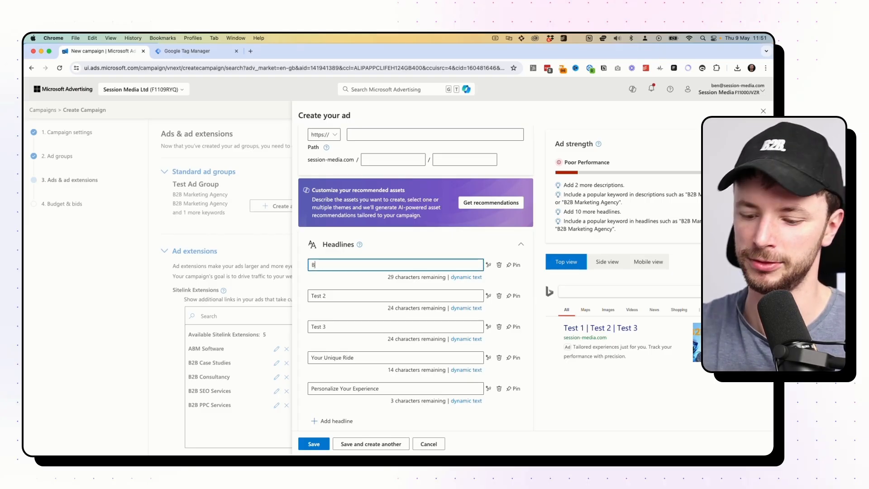
type("2B Marketing Agency")
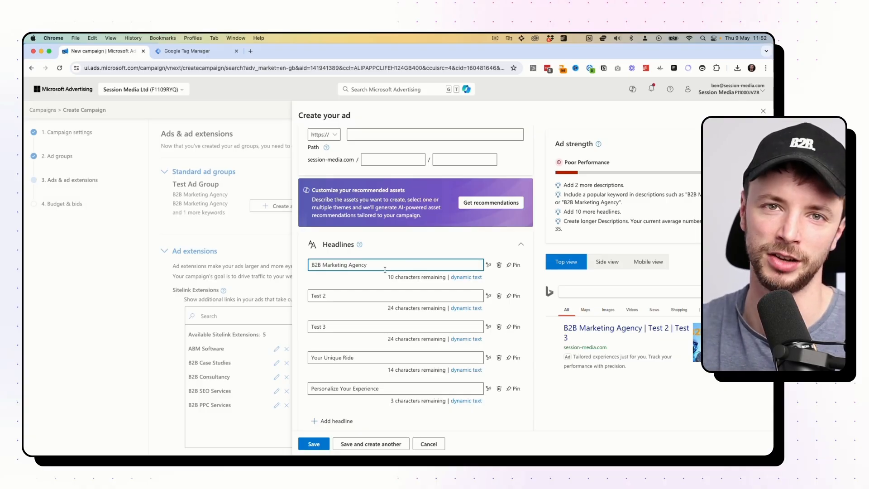
left_click(355, 295)
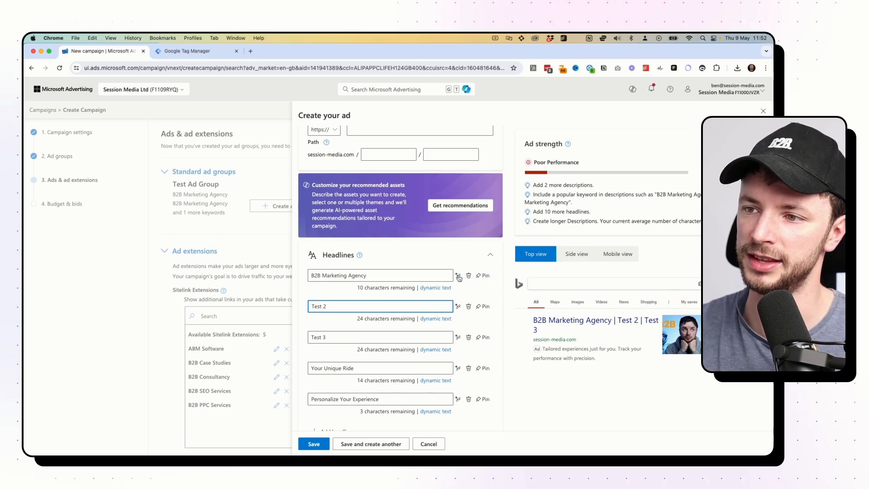
Pin the first headline to position 1 and save the ad.
left_click(516, 260)
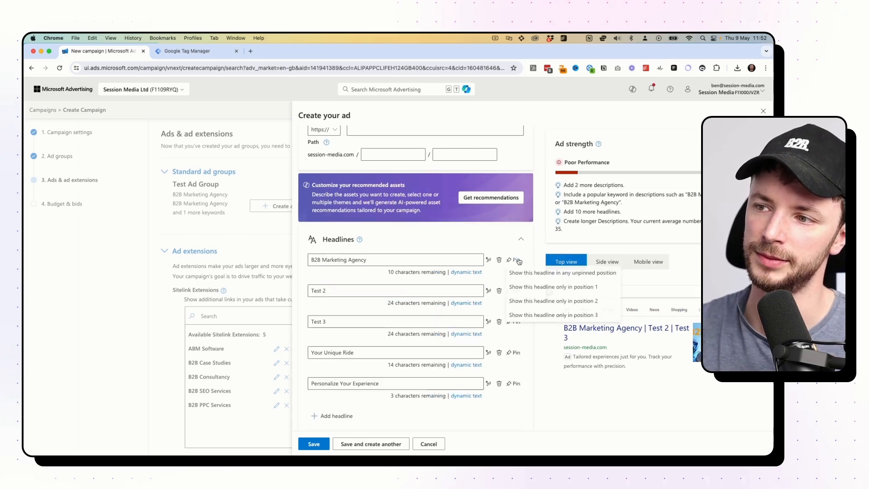
left_click(521, 287)
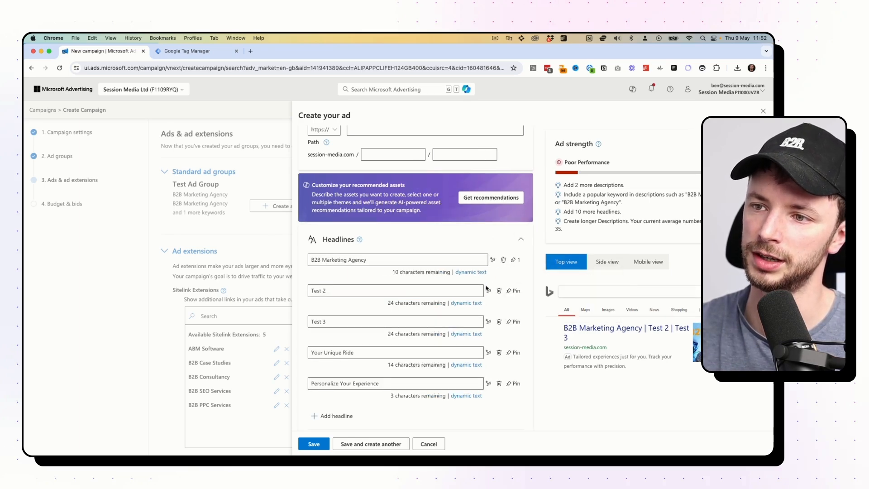
mouse_move(561, 331)
left_mouse_down()
mouse_move(644, 329)
mouse_move(562, 324)
left_mouse_up()
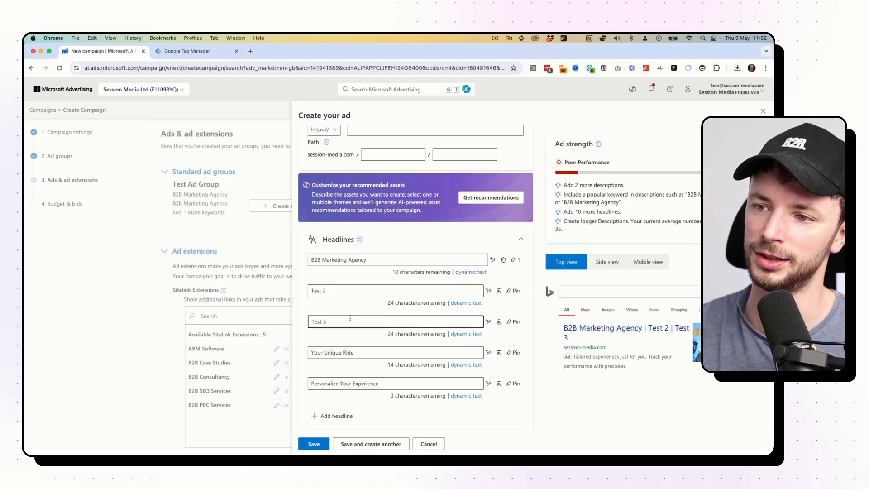
left_click(337, 293)
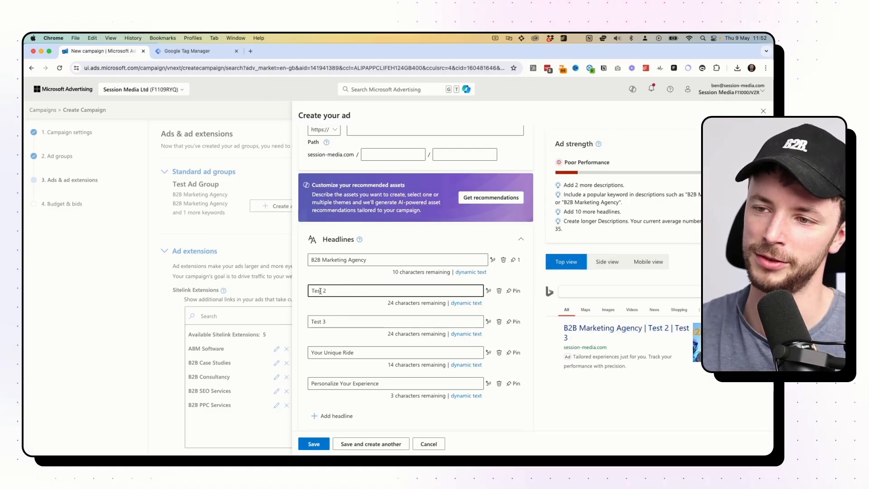
left_click(532, 295)
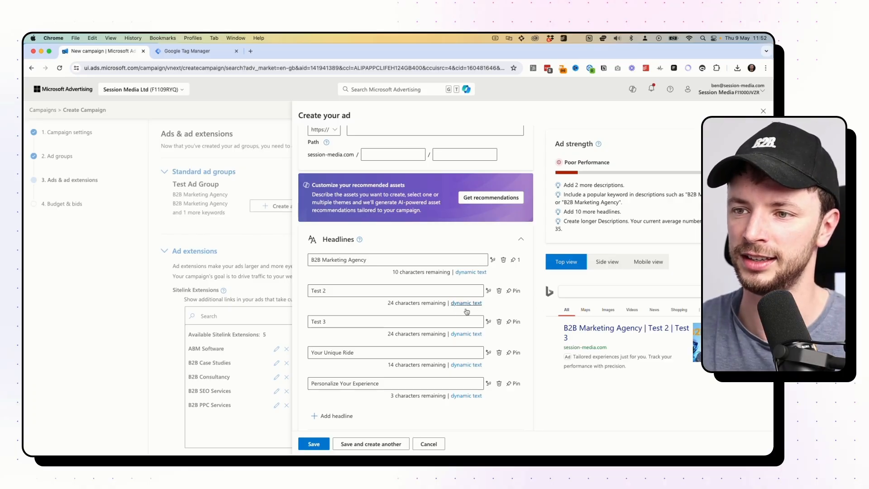
scroll(383, 285, "down", 4)
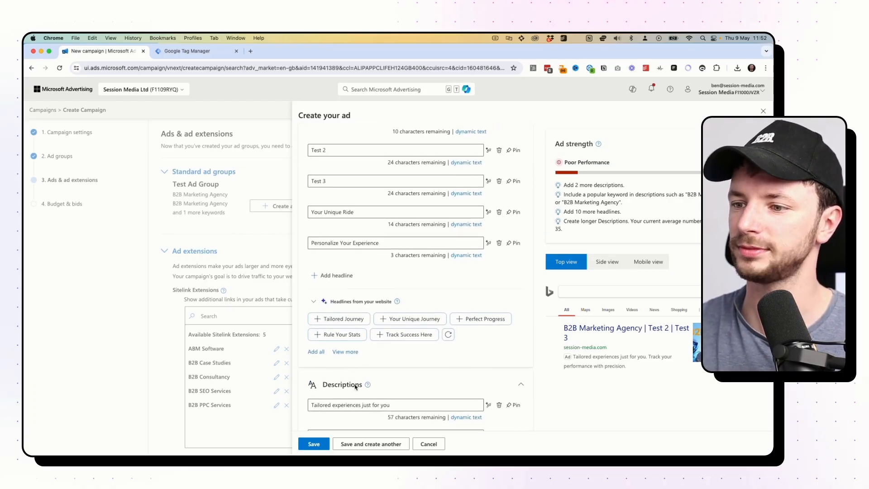
scroll(374, 301, "down", 10)
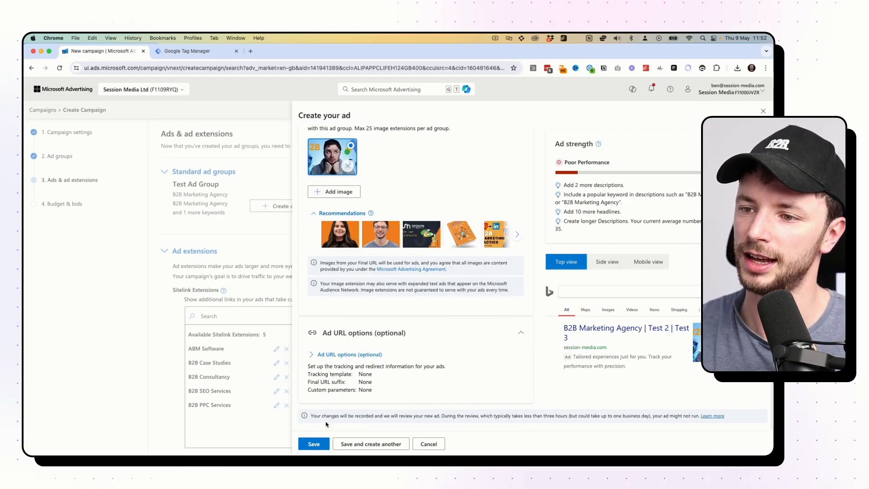
left_click(323, 444)
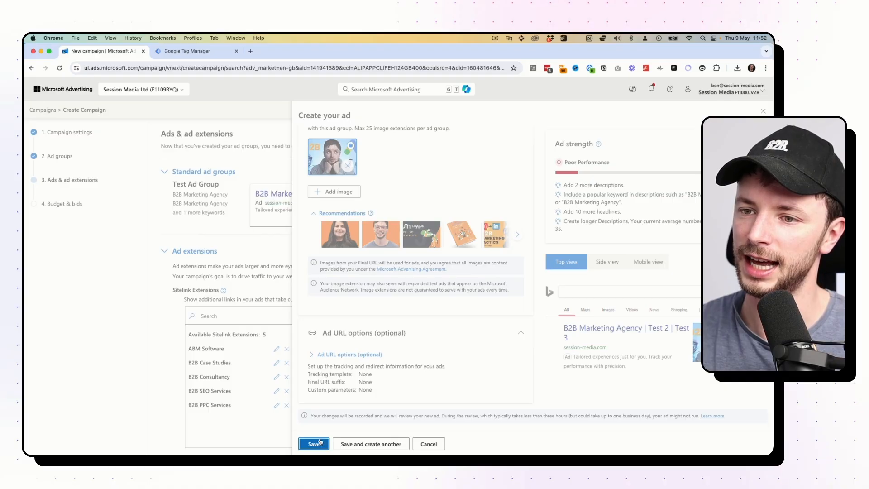
Add four sitelinks (ABM Software, B2B Case Studies, B2B SEO Services, B2B PPC Services) and save them.
scroll(245, 286, "down", 3)
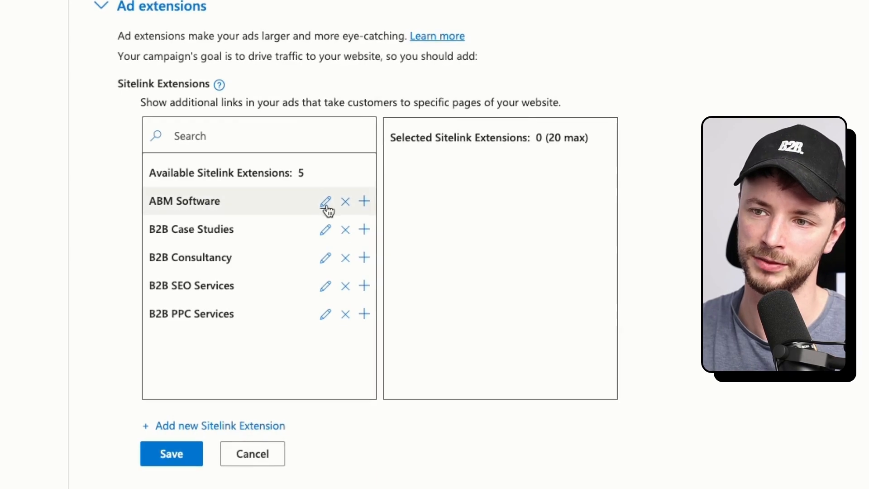
left_click(364, 202)
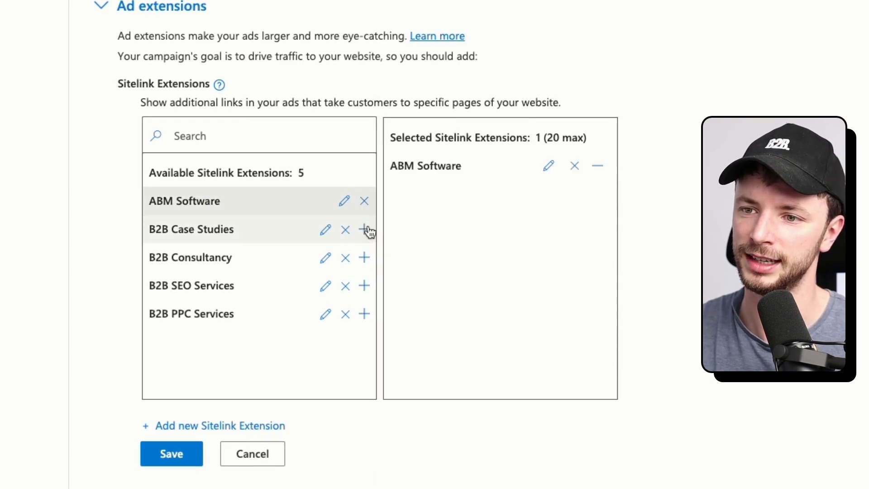
left_click(364, 229)
left_click(364, 286)
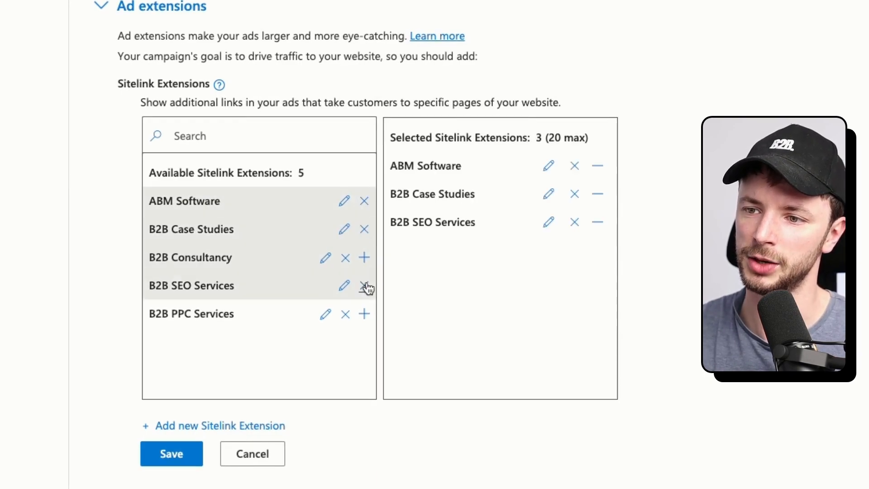
left_click(364, 314)
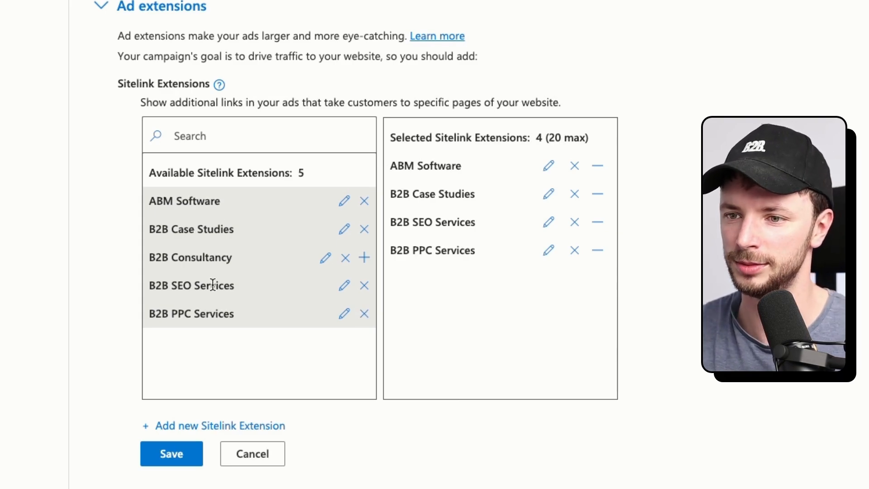
left_click(172, 454)
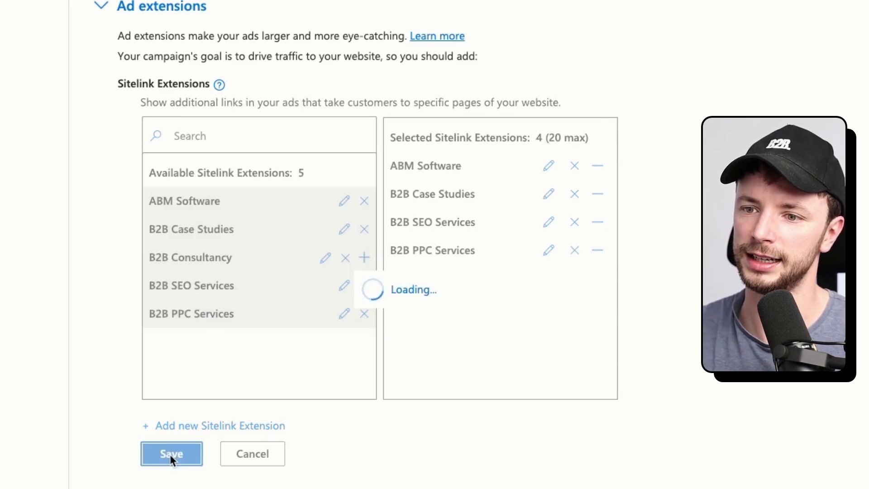
scroll(153, 240, "down", 4)
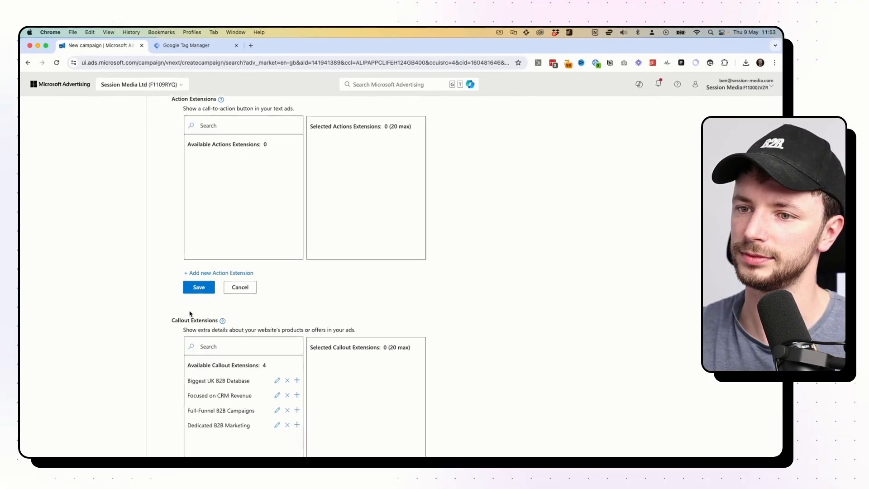
Save the ads and extensions and continue to the Budget & bids step.
scroll(154, 240, "up", 5)
scroll(190, 312, "down", 10)
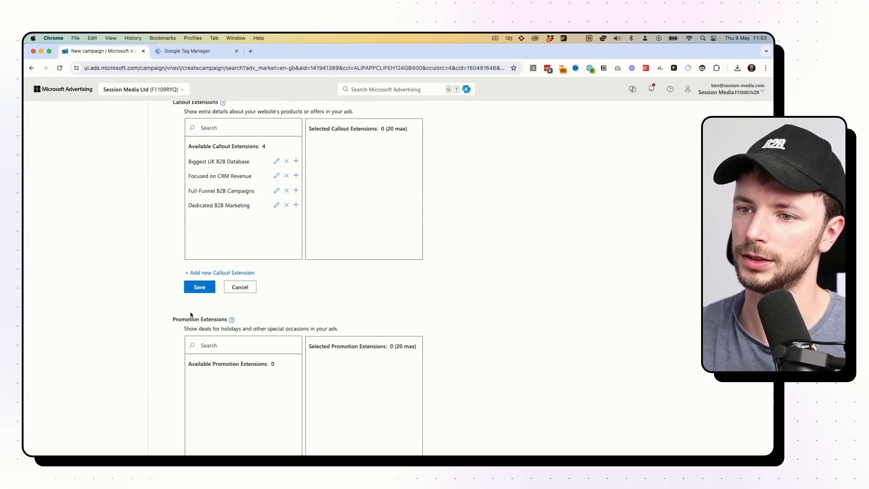
scroll(196, 283, "down", 7)
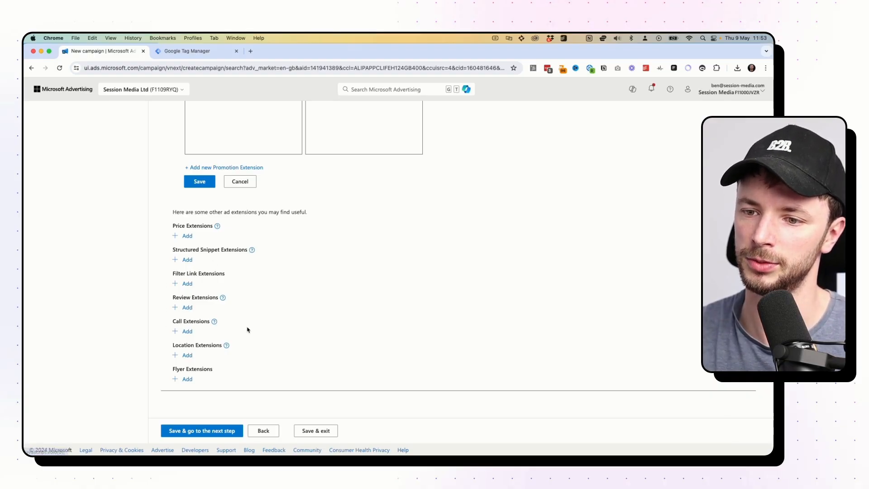
left_click(202, 431)
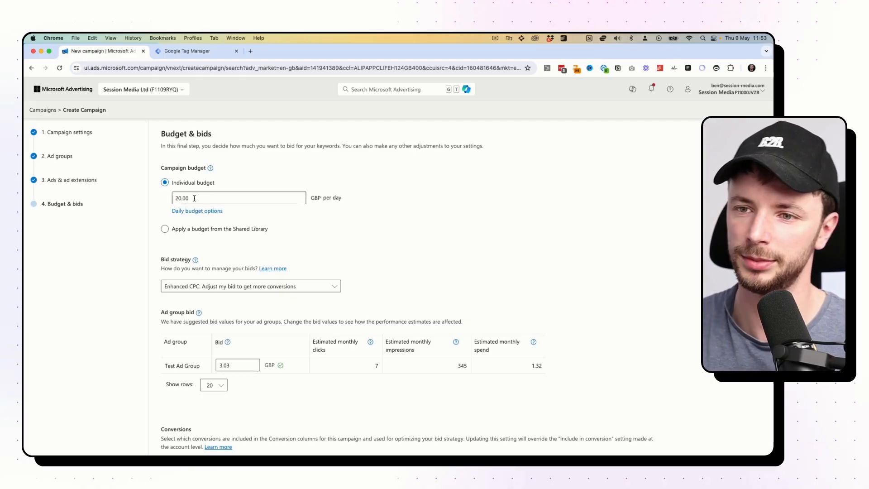
Switch bidding to Maximize Clicks with a 10 GBP maximum CPC limit.
scroll(237, 248, "down", 1)
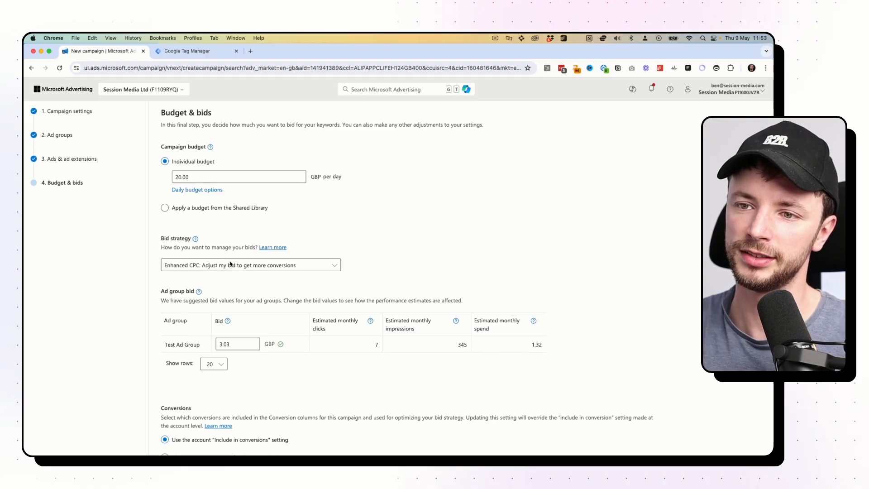
left_click(230, 265)
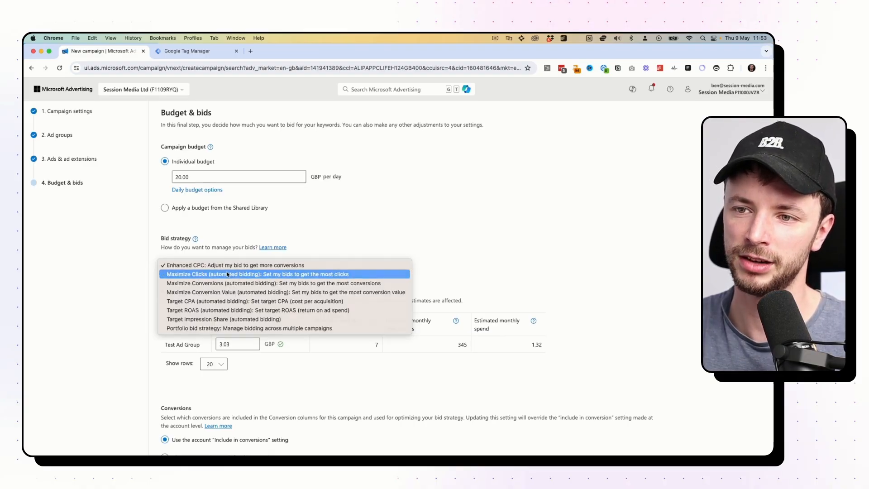
left_click(228, 274)
left_click(172, 299)
left_click(177, 313)
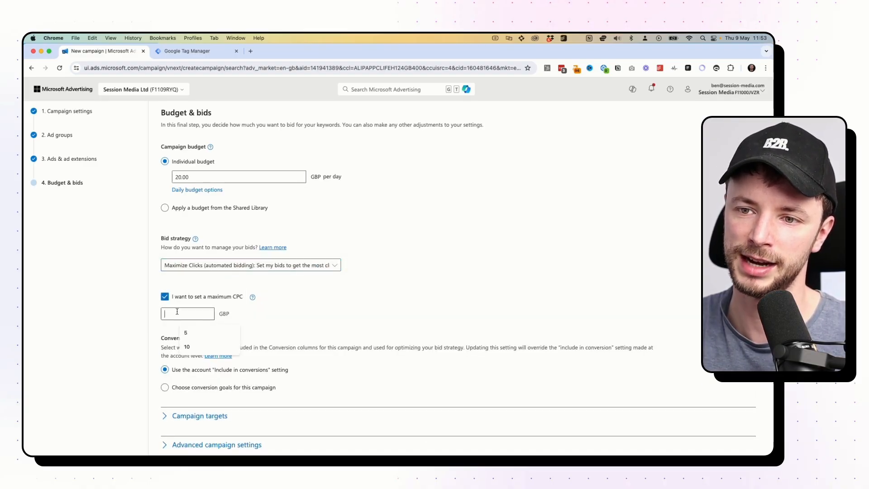
type("10")
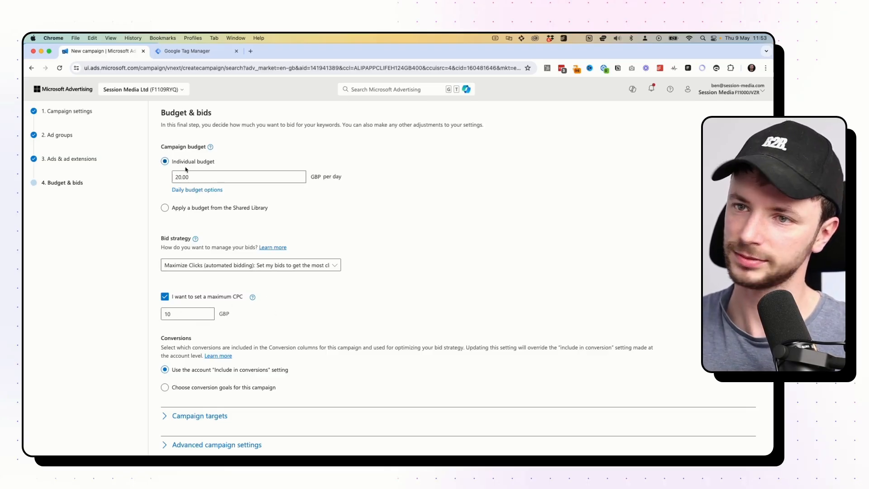
left_click_drag(192, 177, 171, 176)
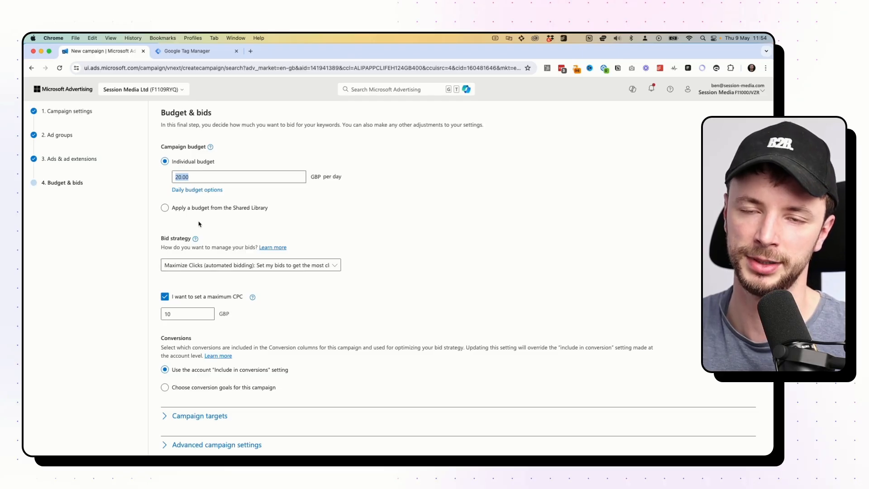
Review the bid strategy list, keeping Maximize Clicks and the 10 GBP maximum CPC.
scroll(223, 288, "down", 1)
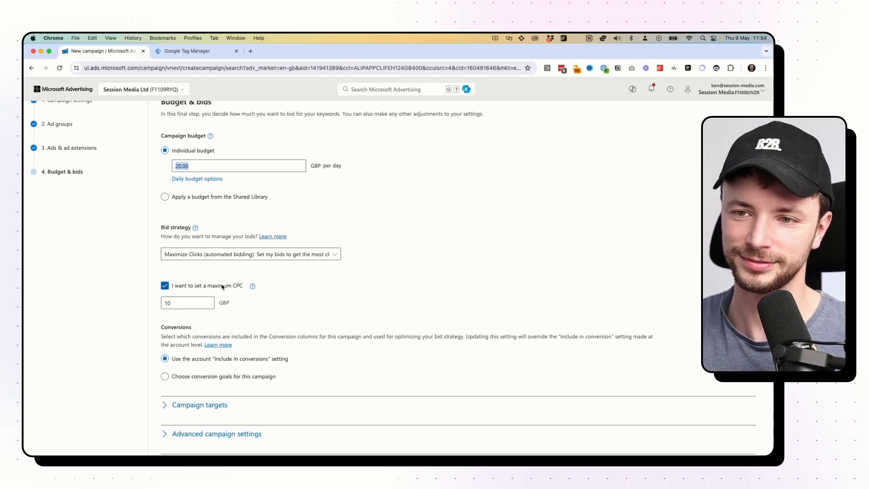
scroll(217, 279, "down", 1)
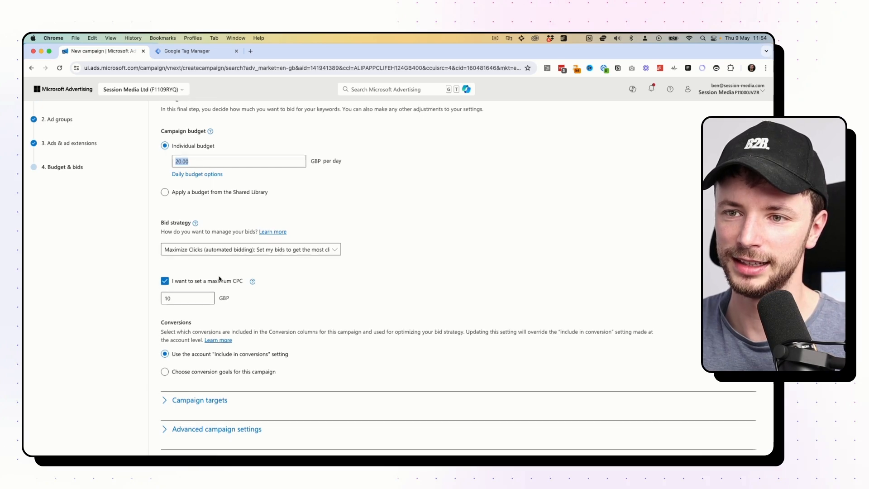
left_click(202, 253)
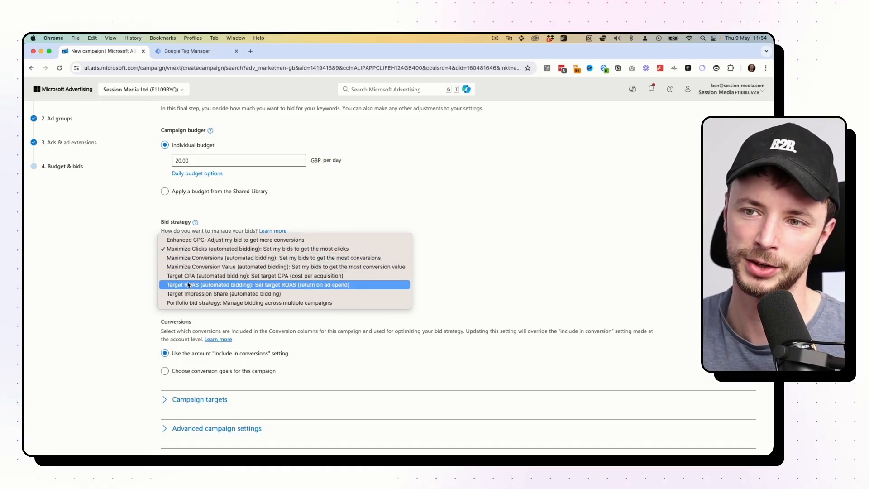
left_click(428, 209)
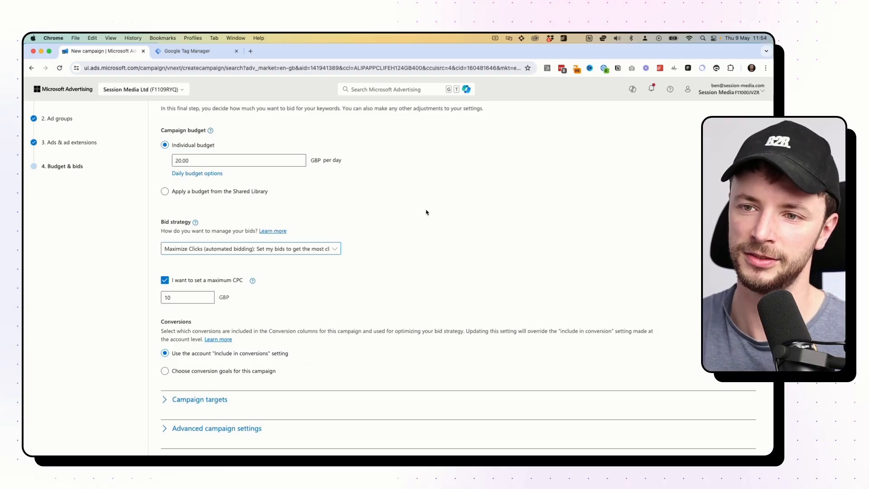
left_click(181, 297)
scroll(257, 295, "down", 2)
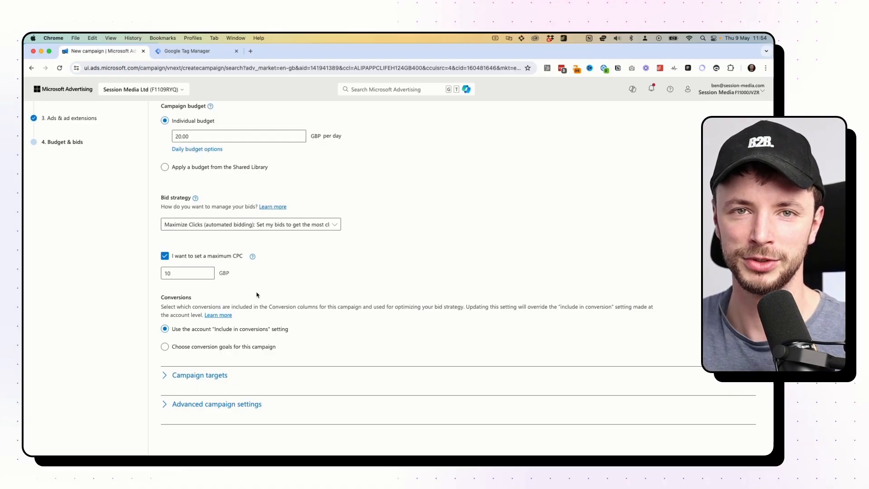
left_click(237, 225)
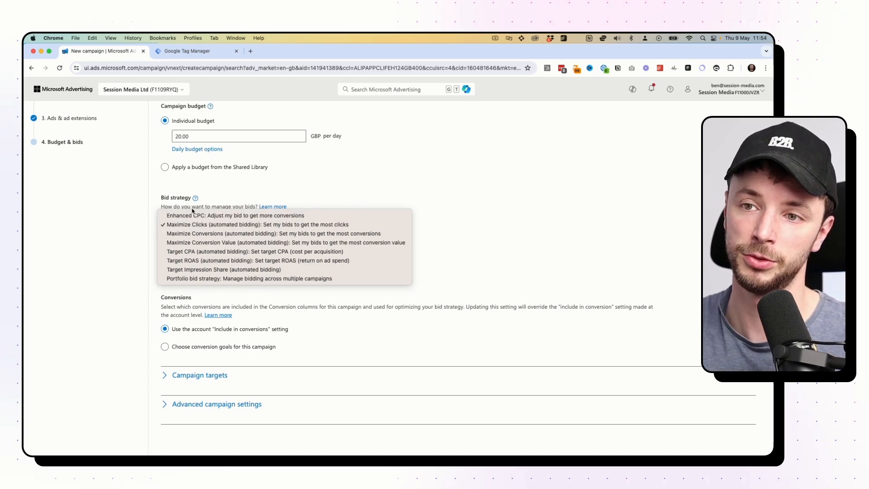
left_click(460, 178)
scroll(207, 249, "down", 2)
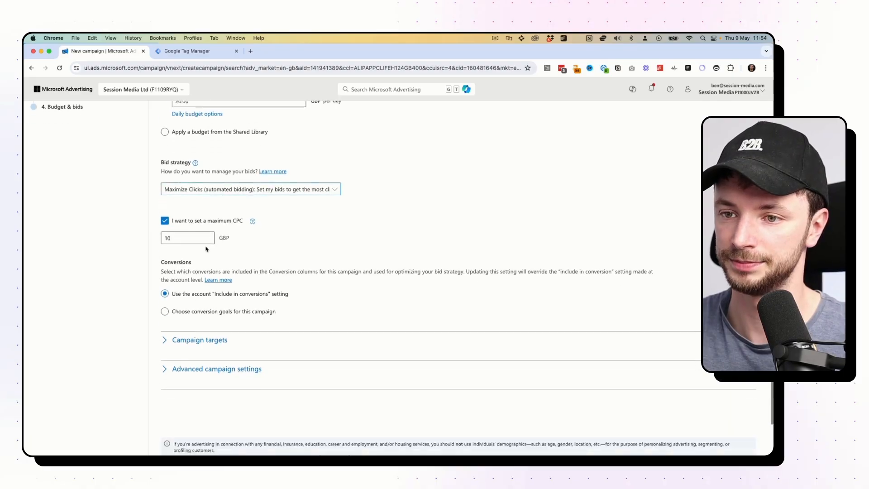
scroll(206, 248, "down", 2)
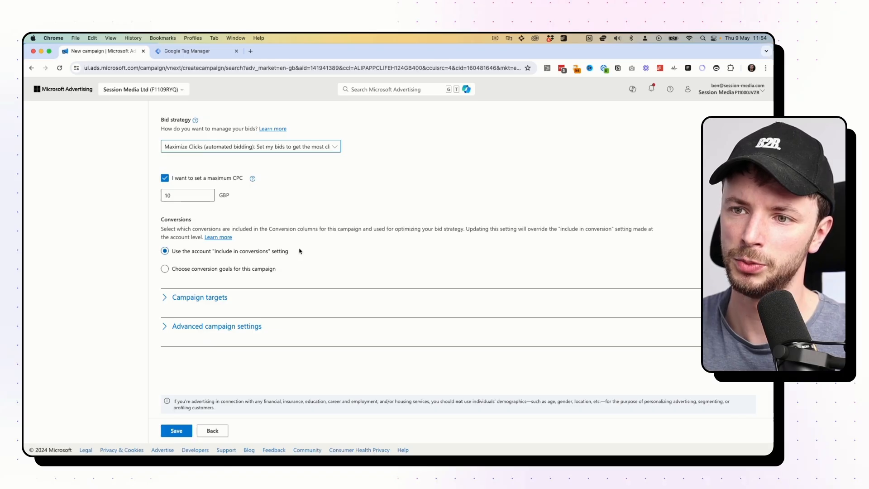
Keep conversions on the account-level 'Include in conversions' setting.
mouse_move(301, 250)
left_mouse_down()
mouse_move(206, 253)
mouse_move(290, 254)
left_mouse_up()
left_click(207, 254)
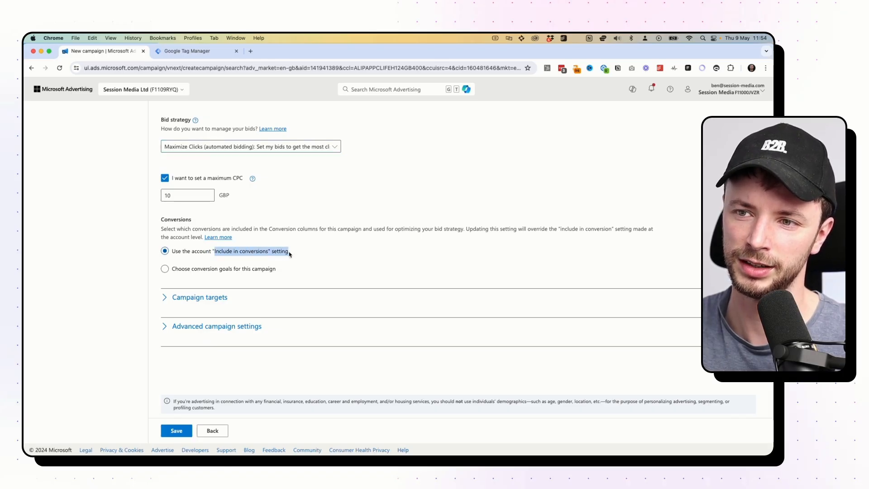
left_click(307, 254)
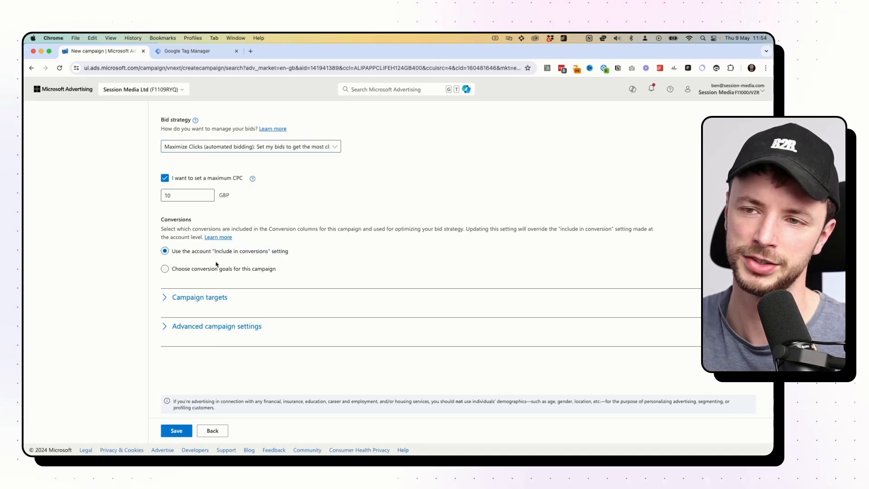
left_click(170, 270)
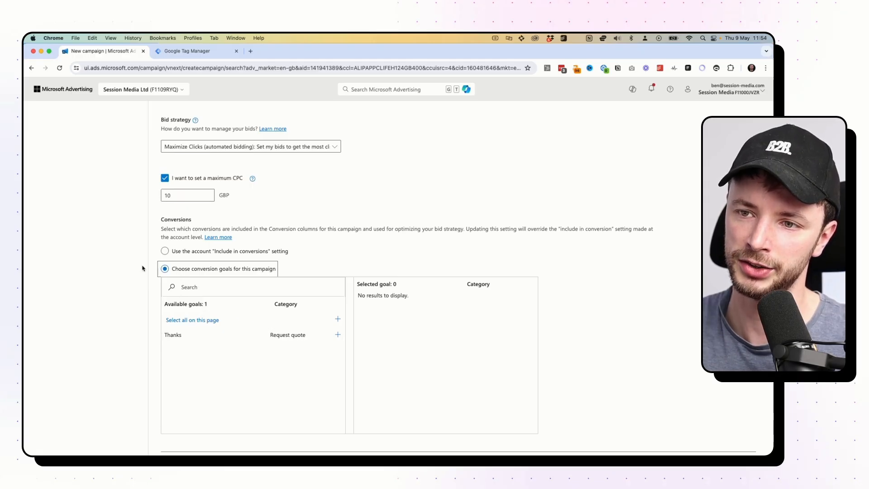
left_click(166, 252)
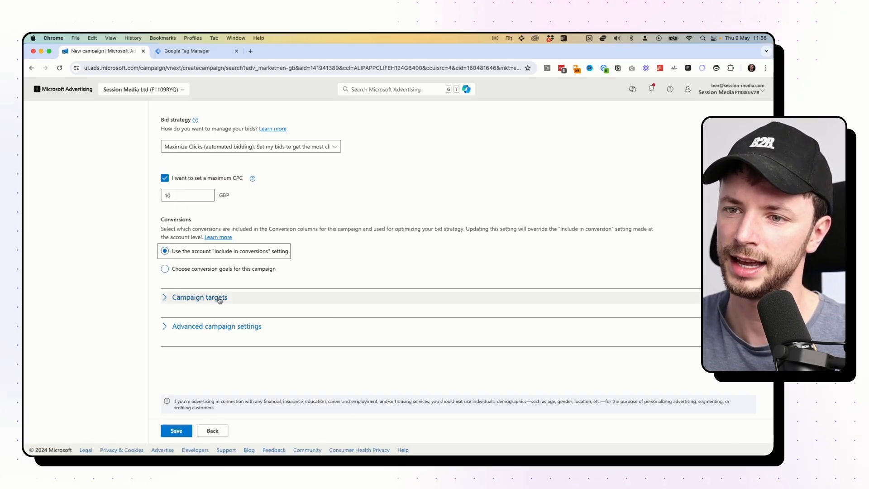
Expand Campaign targets to show the UK location and device bid adjustments.
left_click(171, 299)
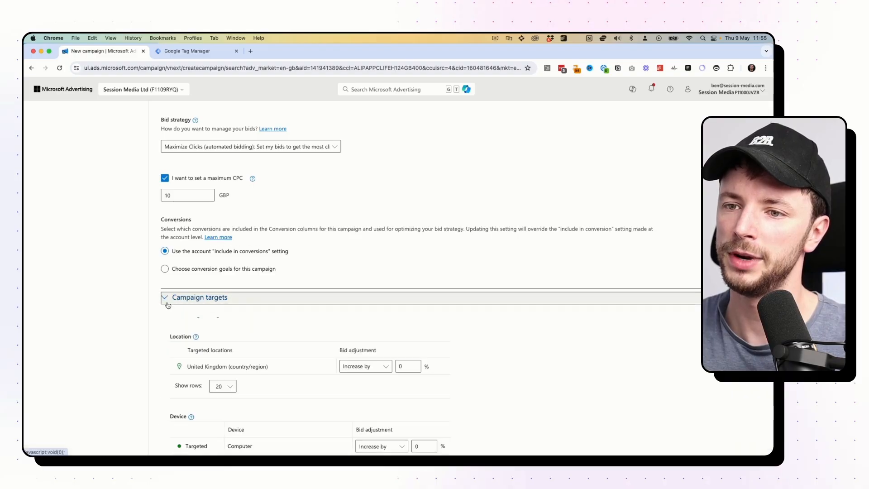
scroll(173, 290, "down", 1)
scroll(172, 284, "down", 3)
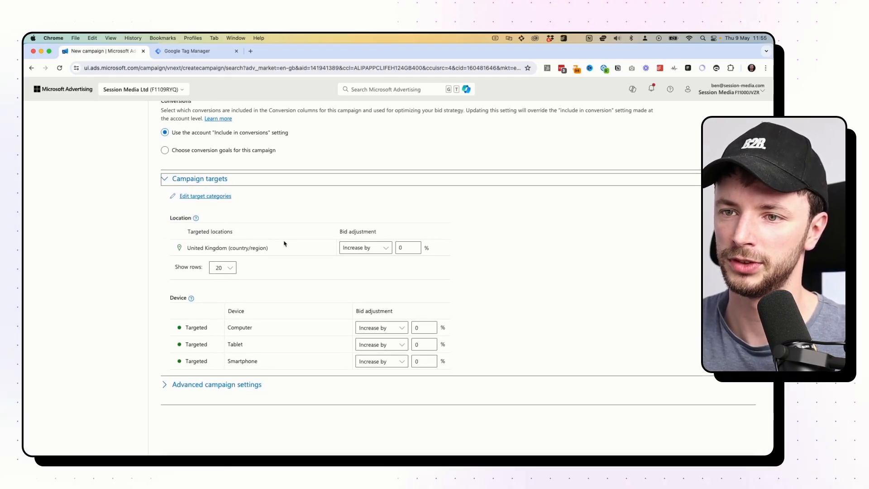
scroll(316, 254, "down", 1)
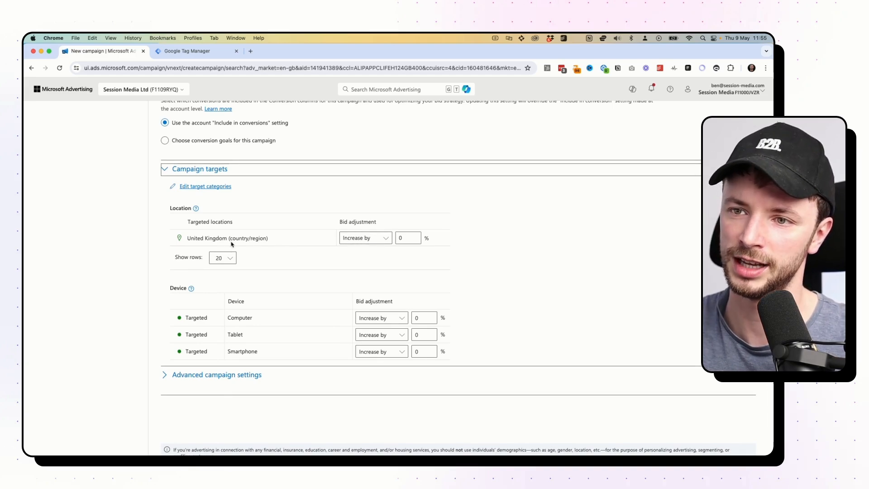
left_click_drag(405, 235, 398, 235)
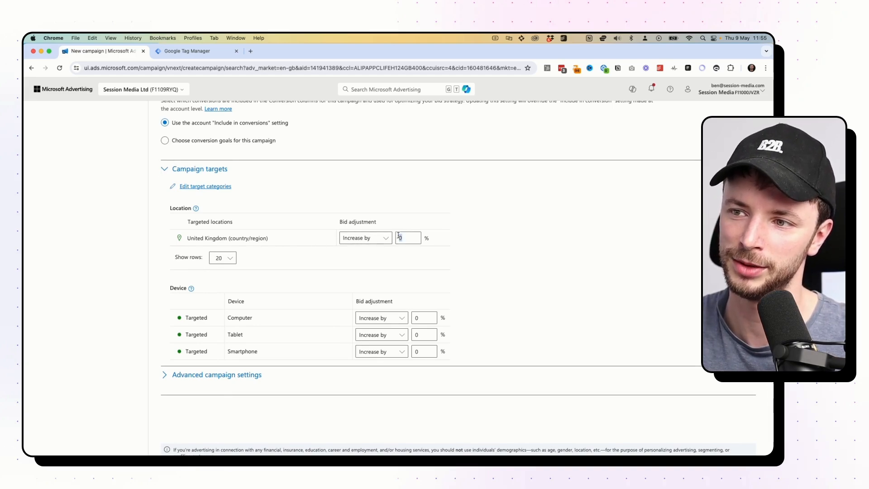
scroll(231, 275, "down", 2)
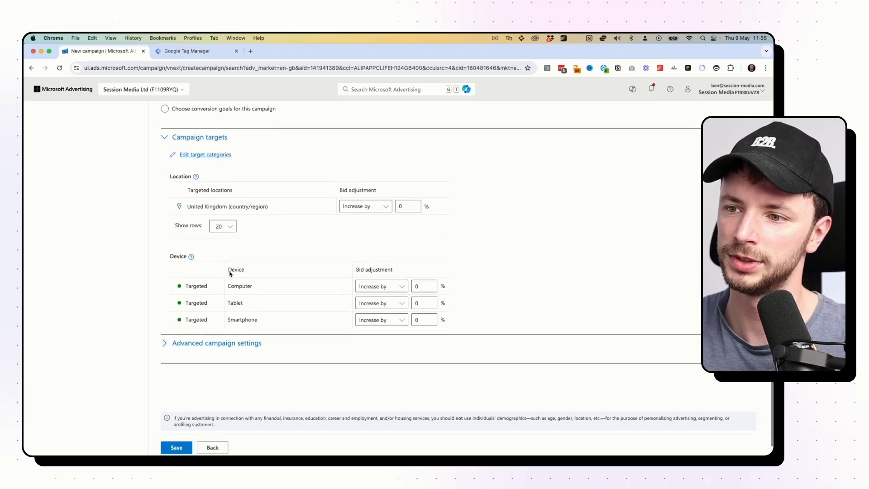
Set the Tablet and Smartphone bid adjustments to decrease by 100%.
left_click(390, 302)
left_click(388, 312)
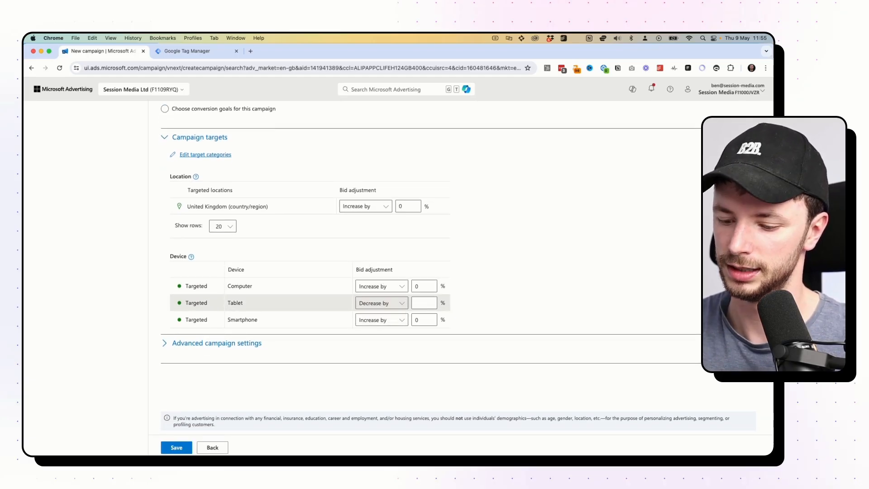
type("100")
left_click(388, 321)
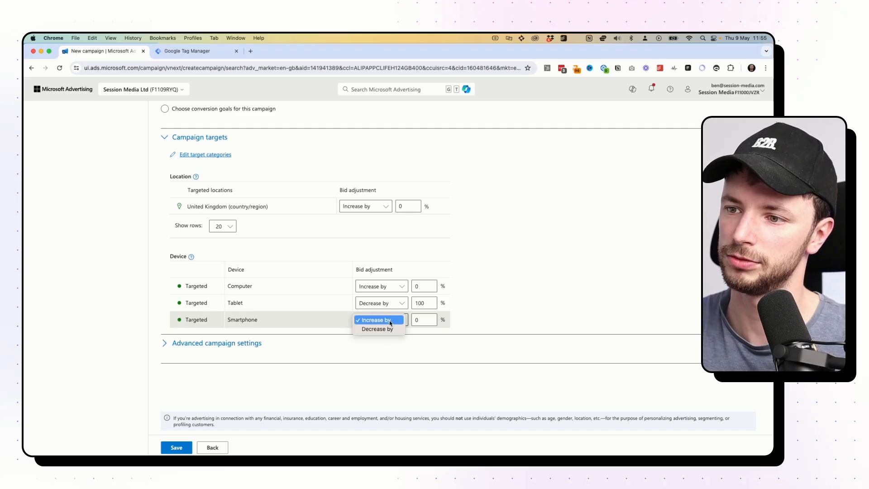
left_click(385, 329)
left_click(417, 320)
type("1")
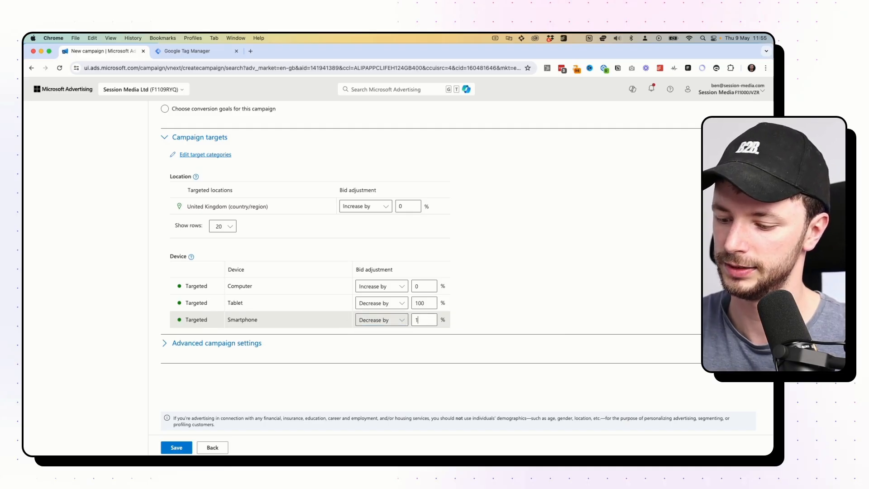
type("00")
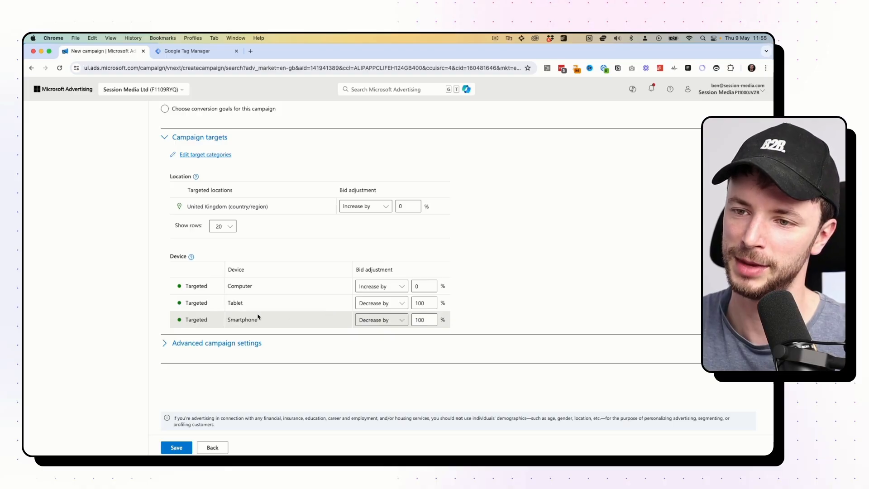
scroll(258, 317, "down", 1)
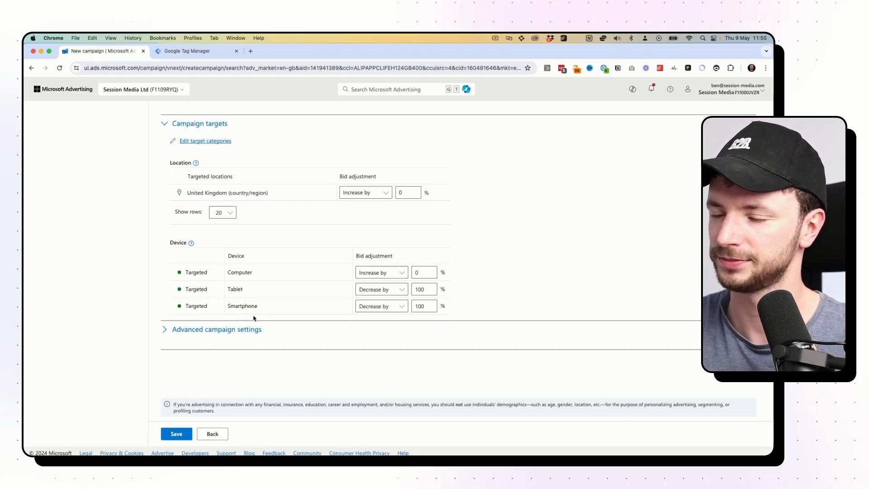
In Advanced campaign settings, set Ad distribution to 'Microsoft sites and select traffic'.
left_click(217, 330)
scroll(193, 277, "down", 2)
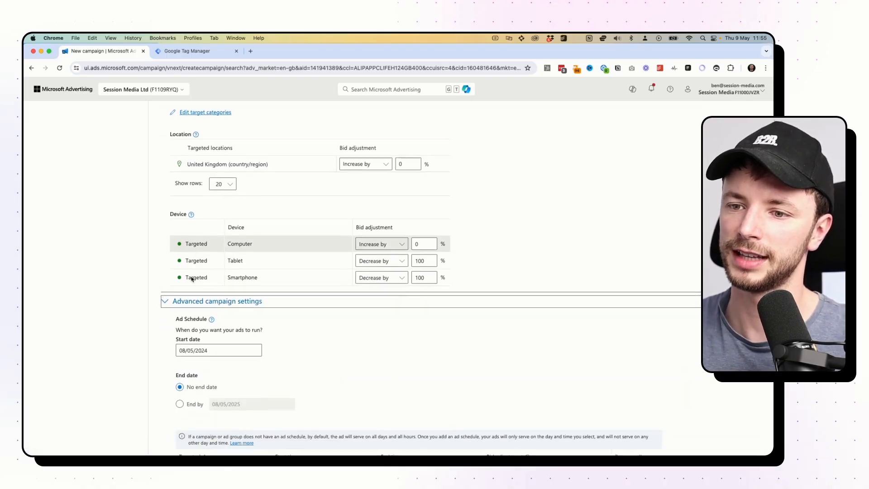
scroll(192, 278, "down", 10)
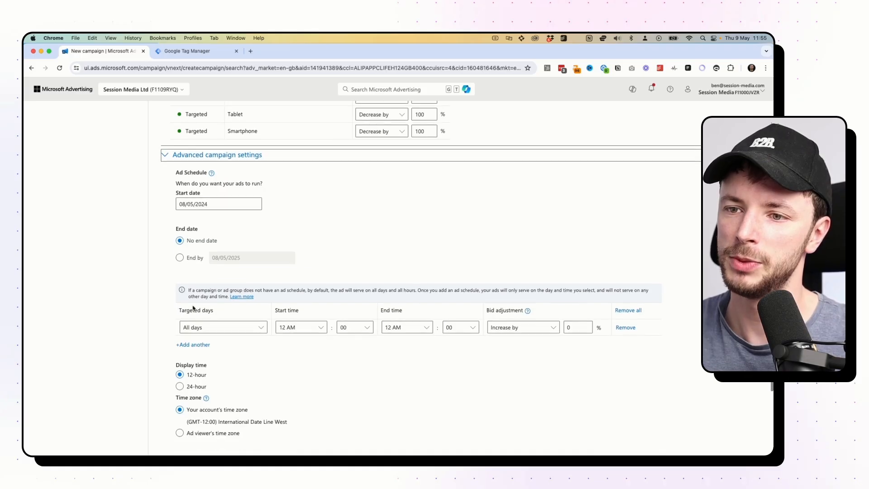
scroll(204, 226, "up", 5)
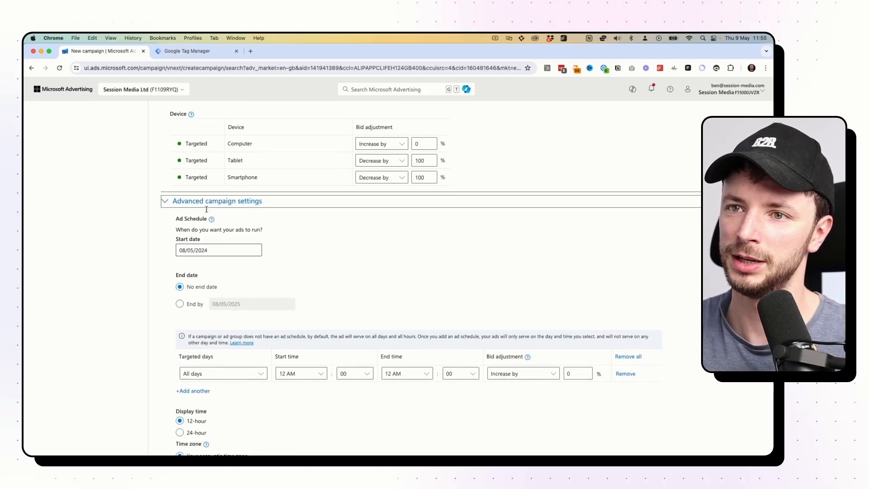
scroll(206, 213, "down", 7)
scroll(207, 209, "down", 1)
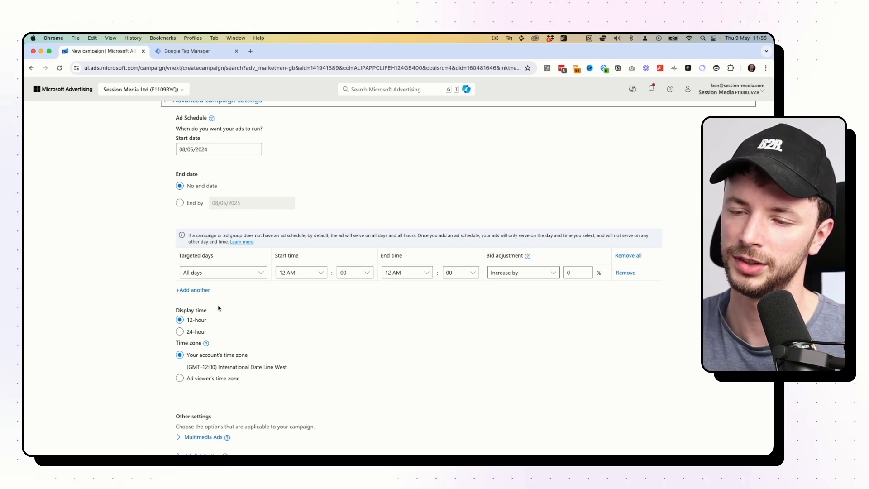
scroll(218, 308, "down", 6)
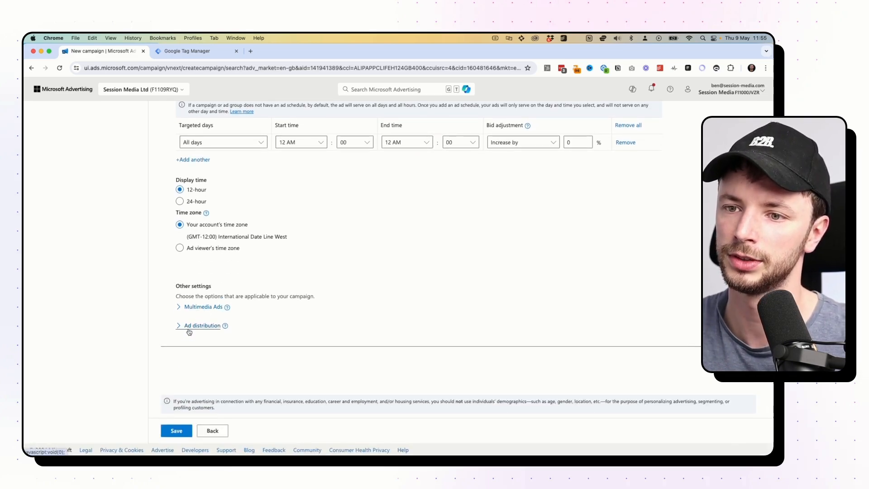
left_click(181, 328)
scroll(199, 344, "down", 1)
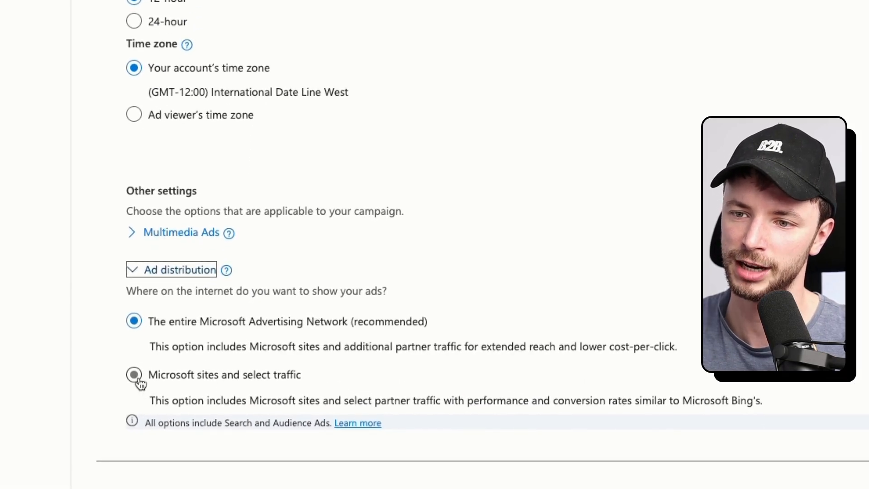
left_click(137, 379)
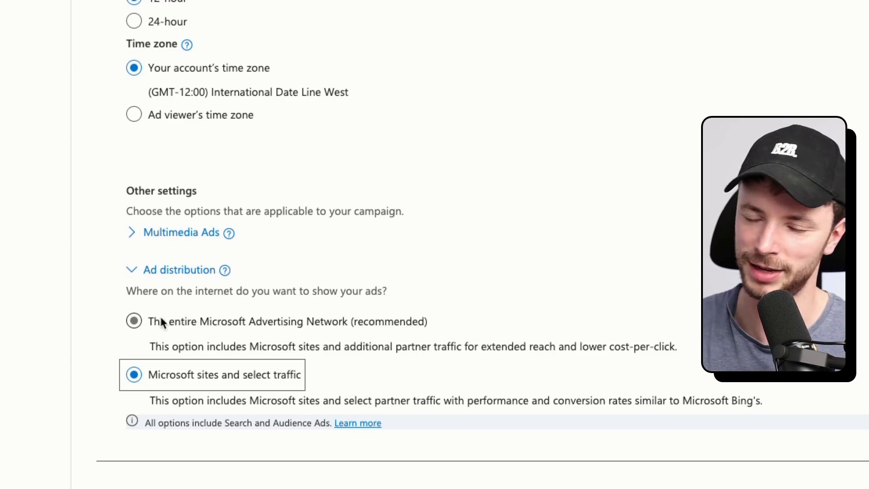
scroll(155, 198, "up", 10)
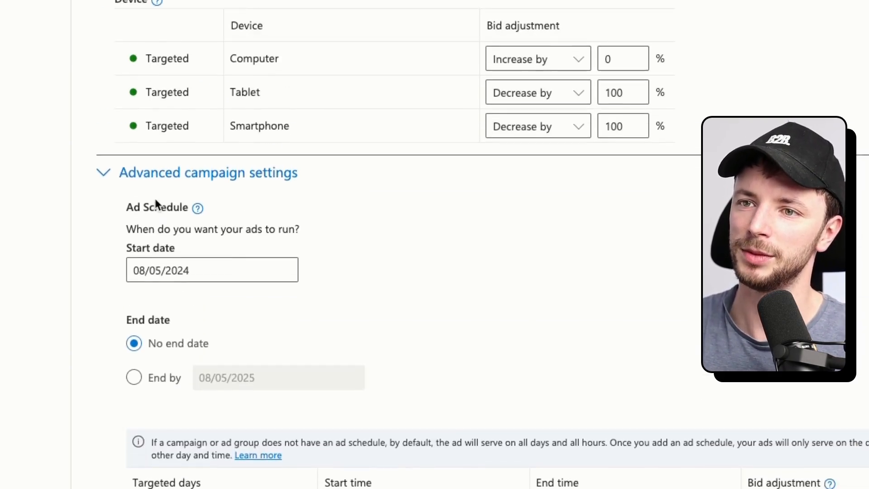
scroll(155, 198, "up", 6)
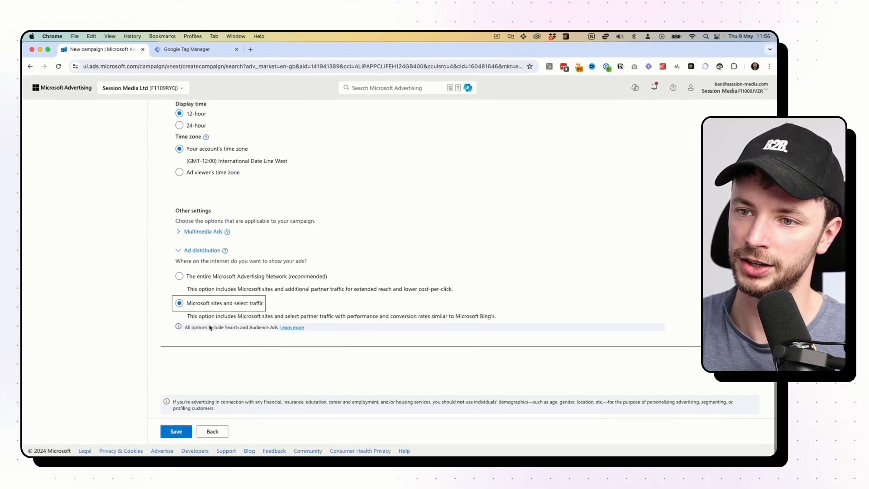
Add Company, Industry and Job function as campaign target categories.
scroll(208, 303, "up", 15)
scroll(205, 280, "down", 5)
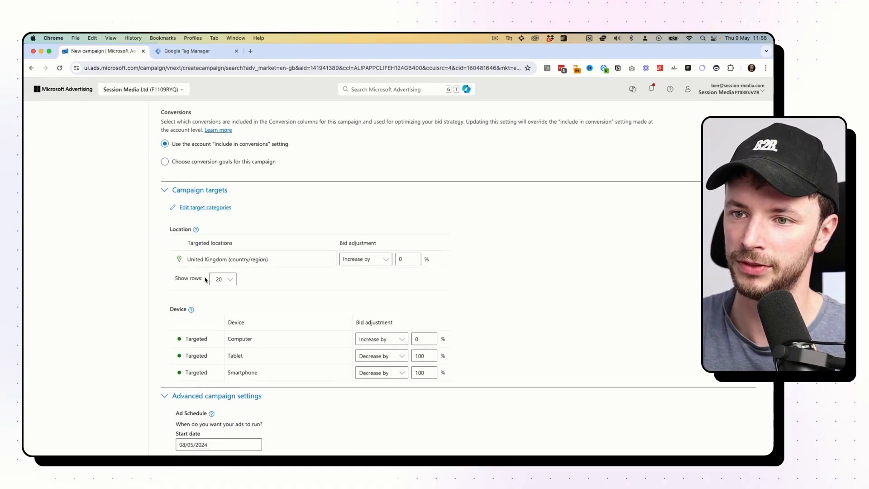
scroll(210, 228, "down", 5)
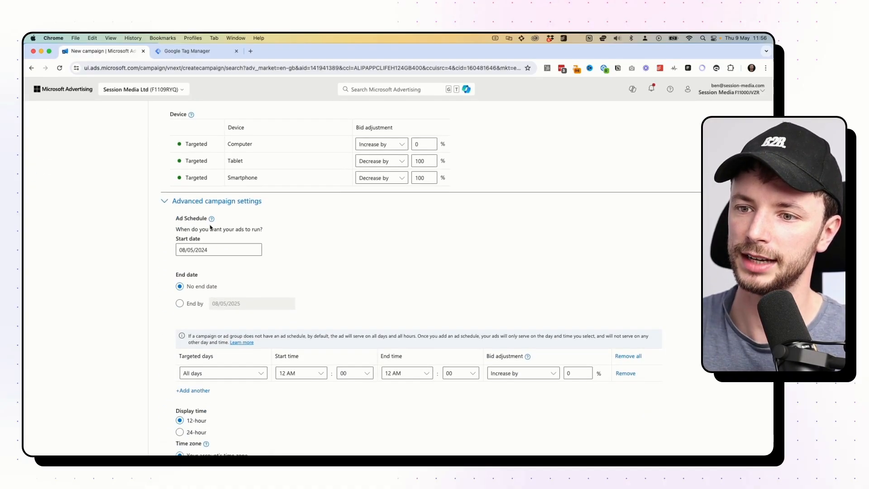
scroll(210, 227, "up", 5)
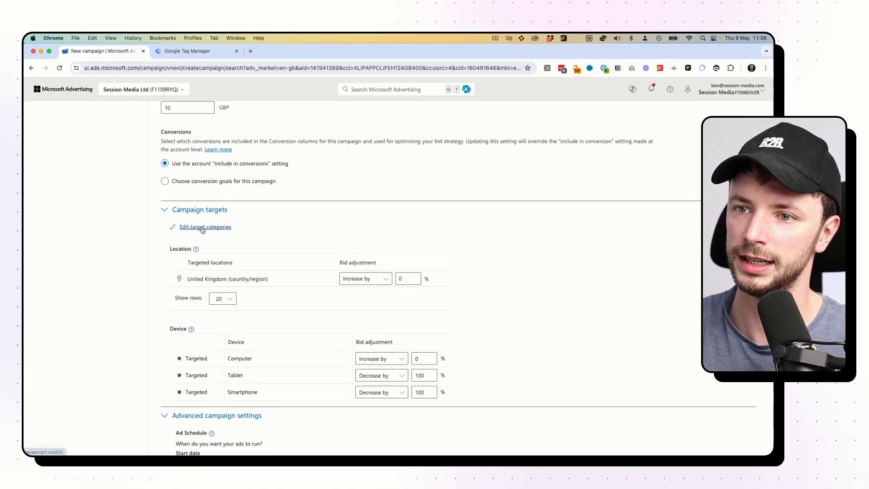
left_click(204, 228)
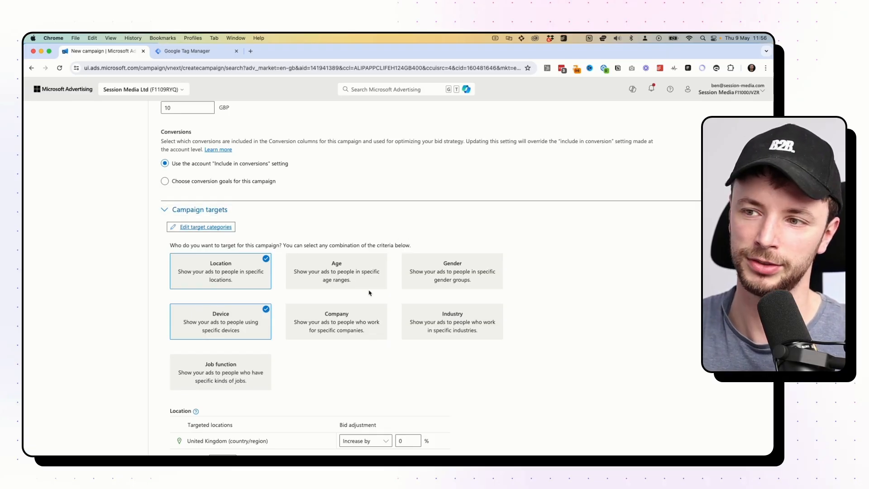
left_click(344, 324)
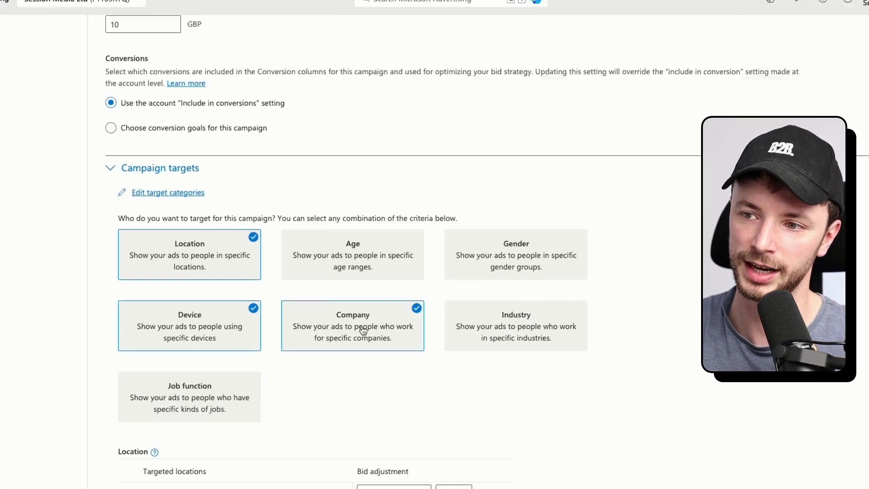
left_click(446, 319)
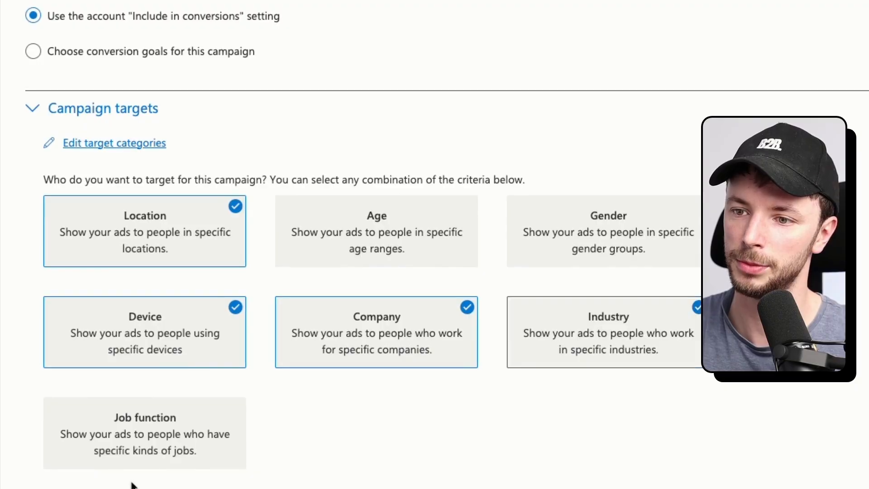
left_click(136, 434)
scroll(110, 248, "down", 10)
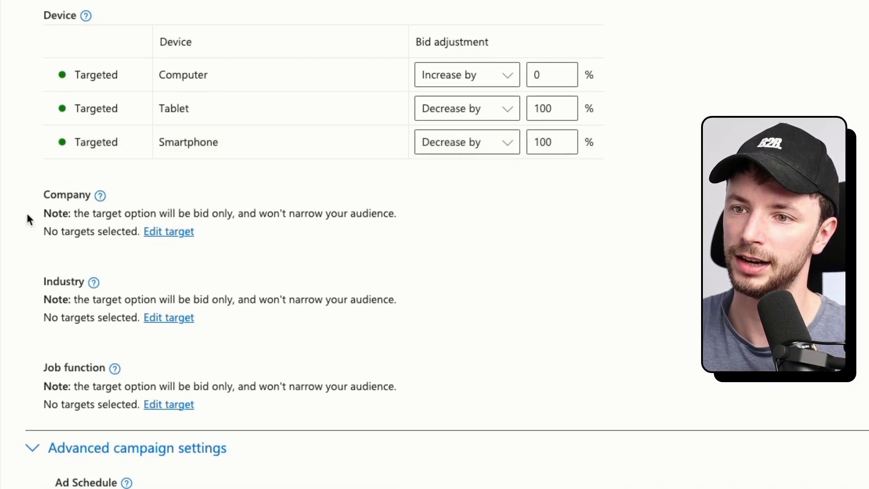
Target the Aviation & Aerospace industry with a 300% bid increase.
left_click(168, 319)
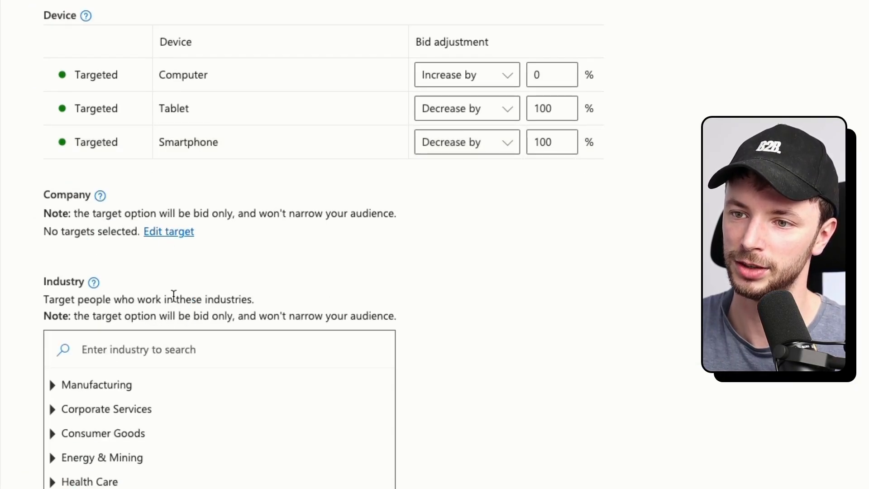
scroll(181, 272, "down", 2)
left_click(53, 303)
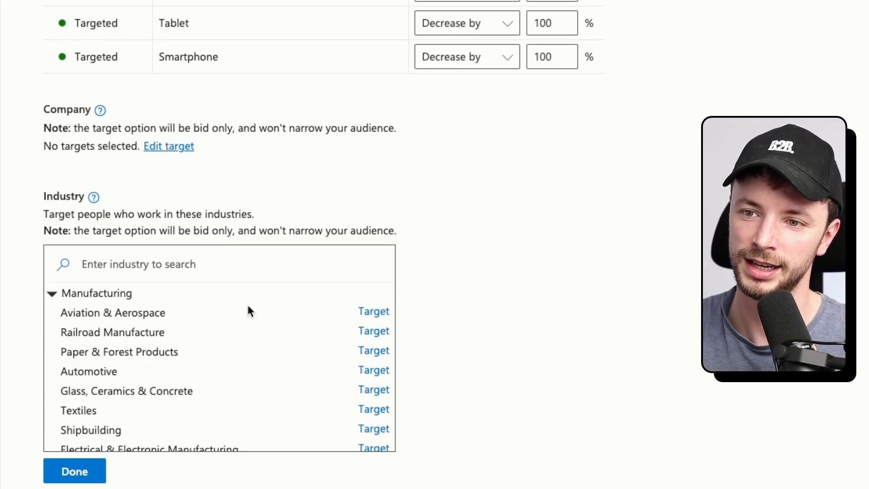
left_click(374, 311)
scroll(155, 355, "down", 3)
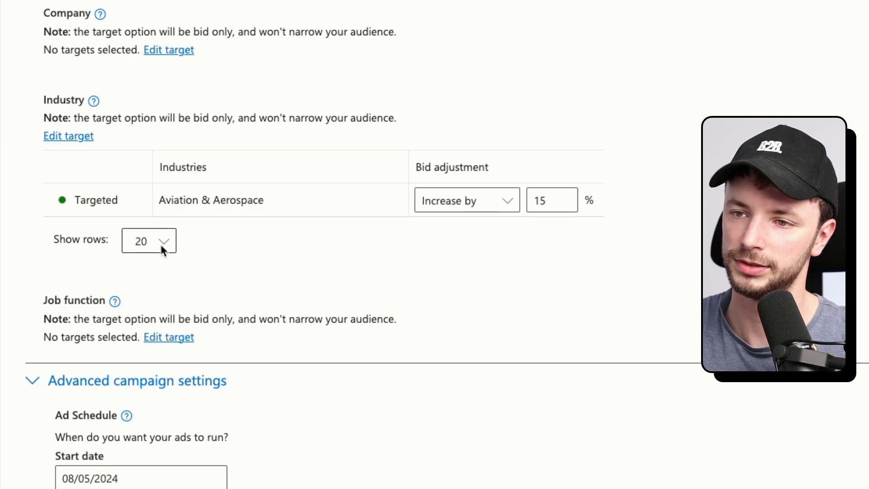
left_click(472, 199)
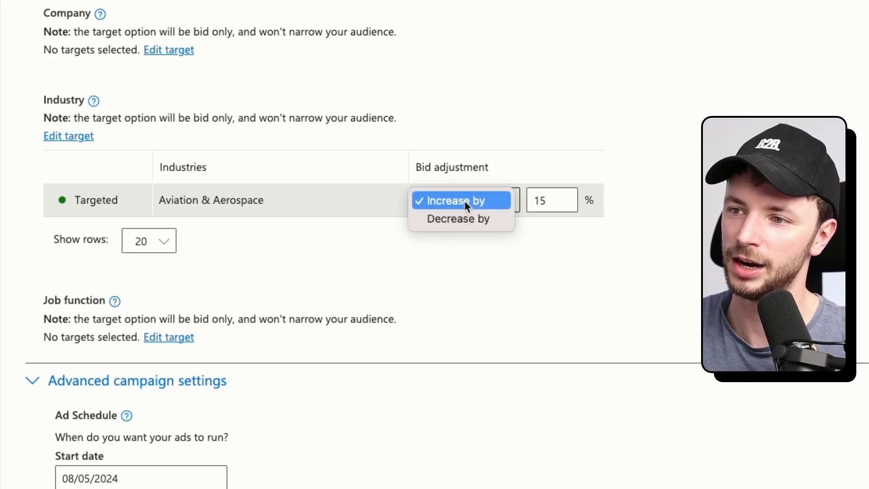
left_click(466, 201)
double_click(544, 200)
type("300")
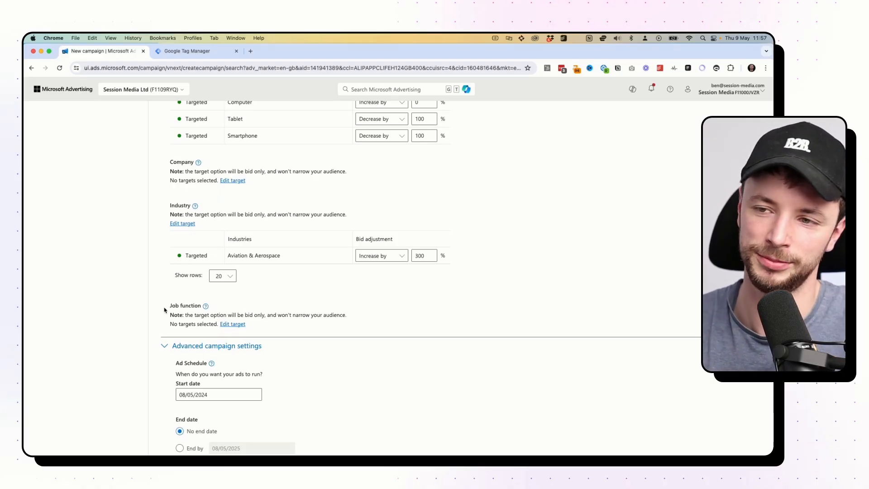
scroll(205, 295, "down", 5)
scroll(206, 293, "up", 9)
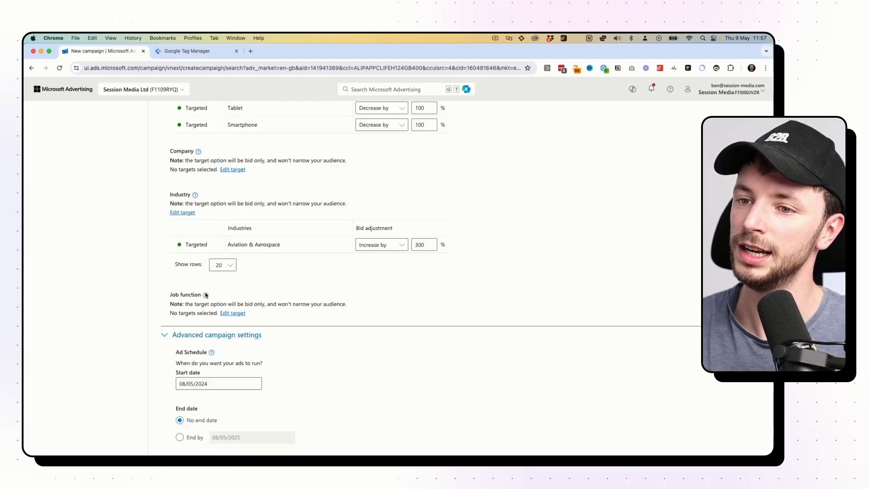
scroll(205, 293, "down", 15)
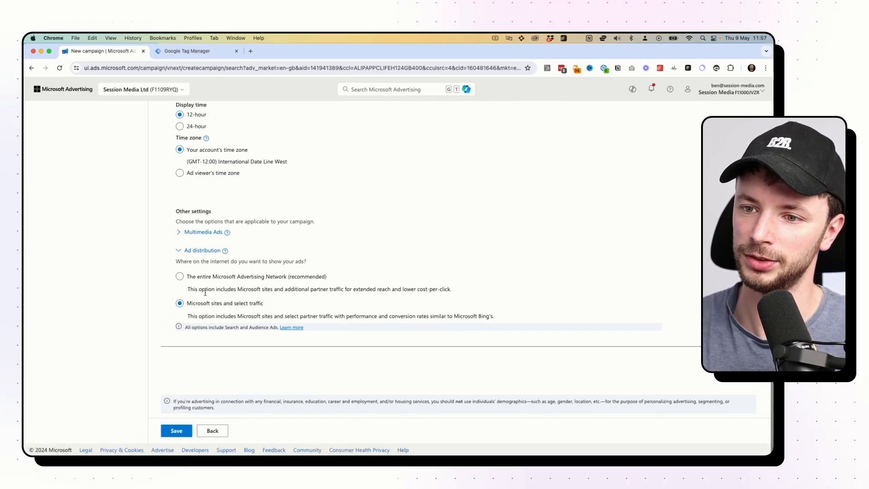
Save the campaign, set campaigns t and te to Paused, then view Session Media (General) ad groups.
left_click(177, 430)
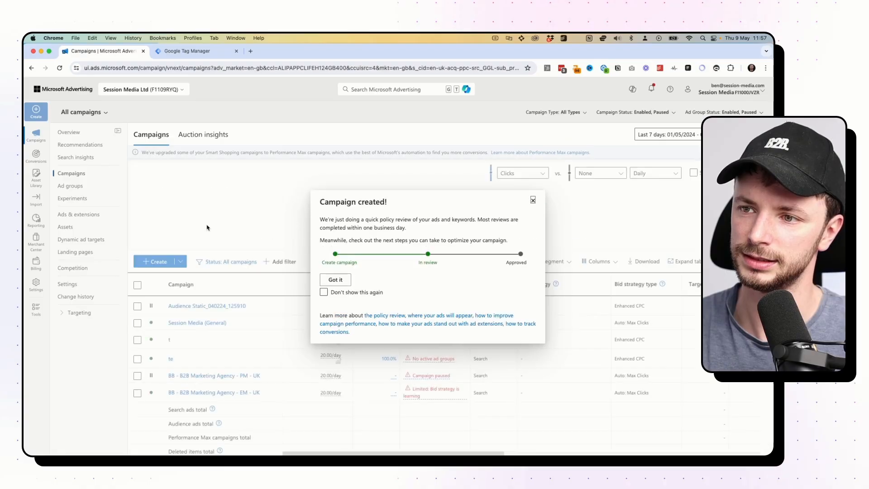
left_click(533, 200)
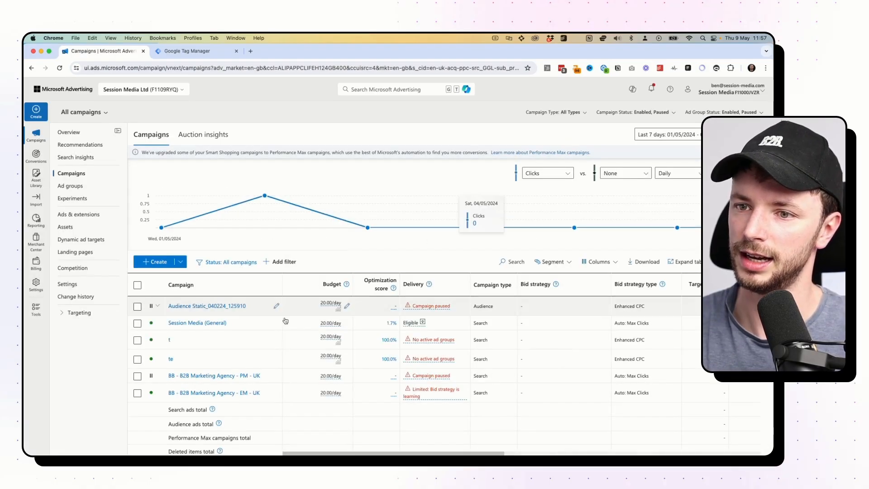
left_click(155, 341)
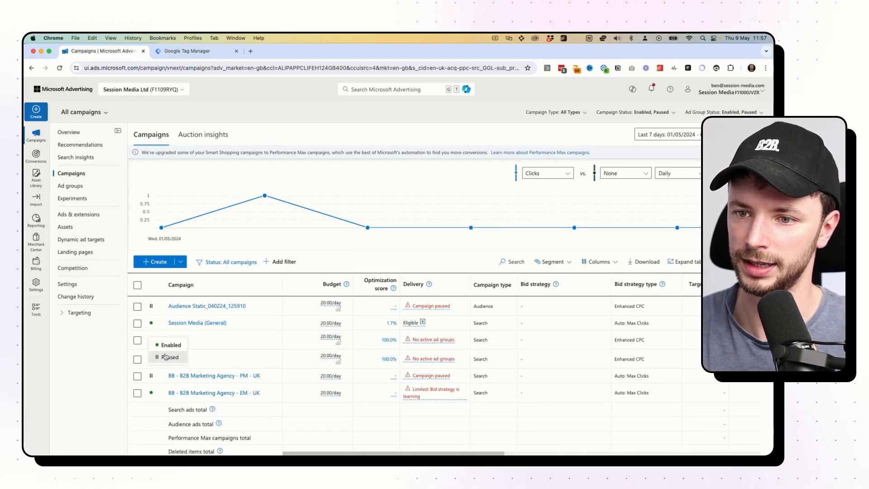
left_click(166, 359)
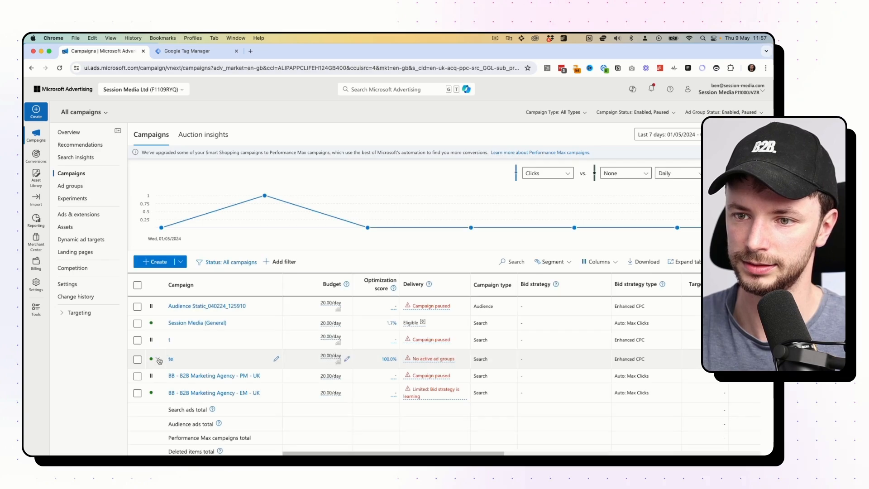
left_click(157, 360)
left_click(166, 376)
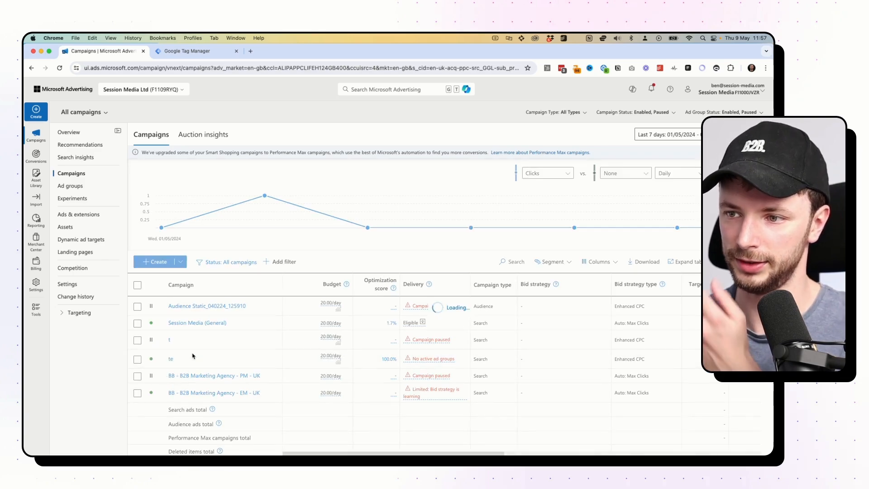
left_click(194, 323)
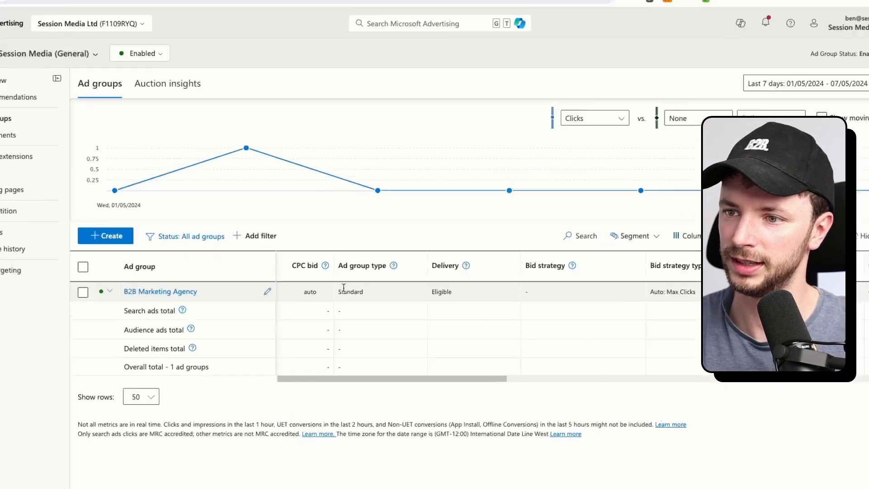
scroll(504, 285, "right", 3)
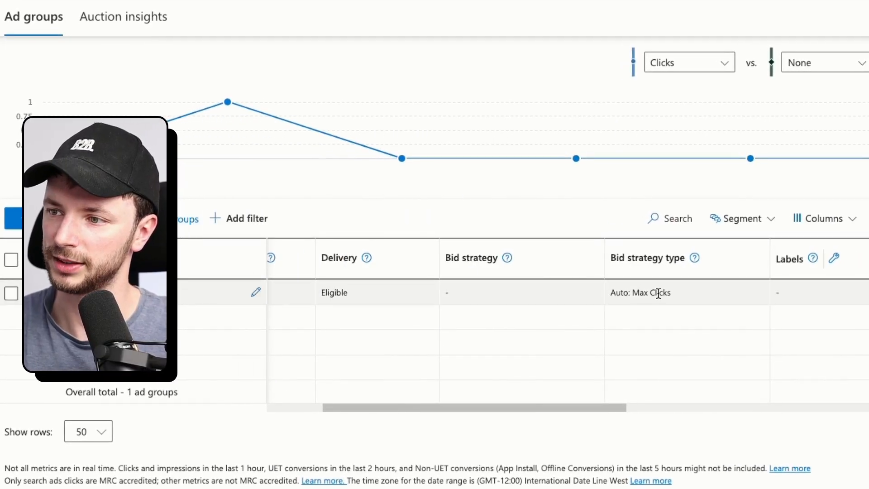
scroll(658, 294, "right", 3)
mouse_move(787, 292)
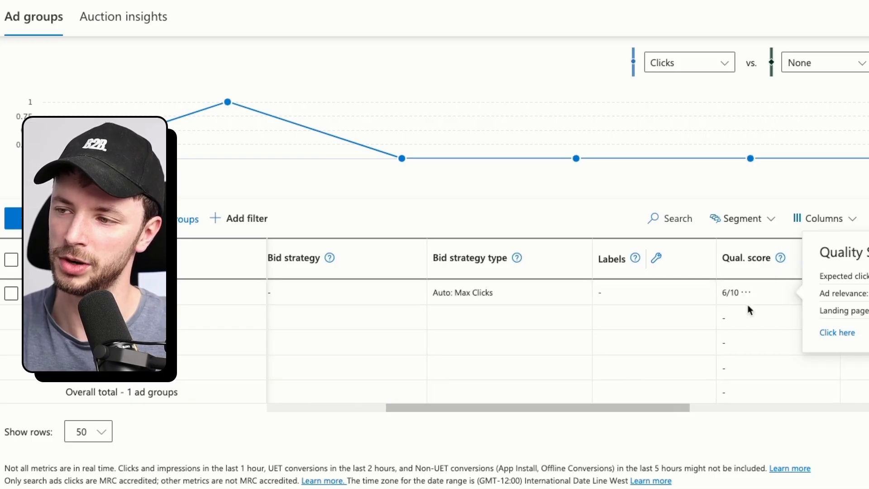
scroll(824, 301, "right", 5)
scroll(868, 301, "right", 8)
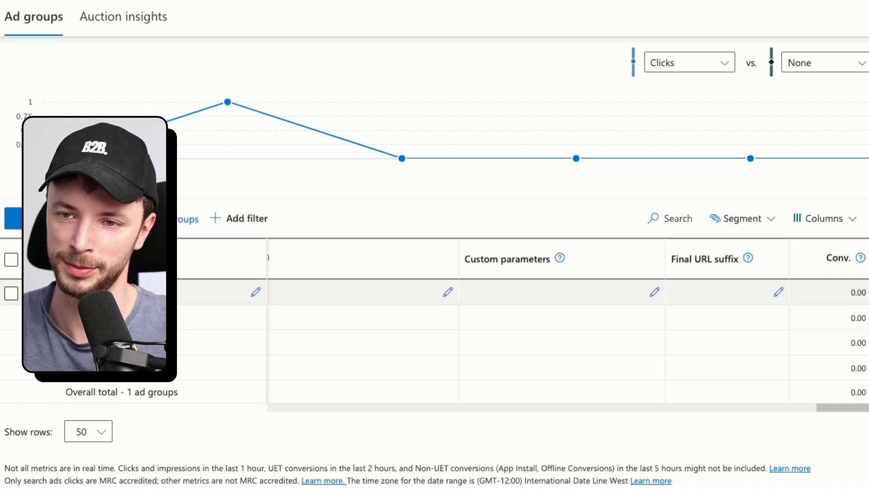
scroll(252, 374, "left", 10)
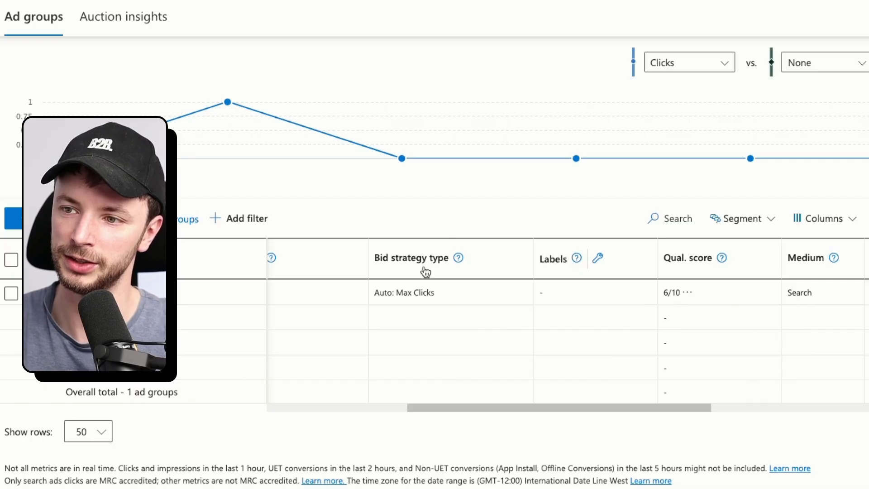
scroll(427, 288, "left", 5)
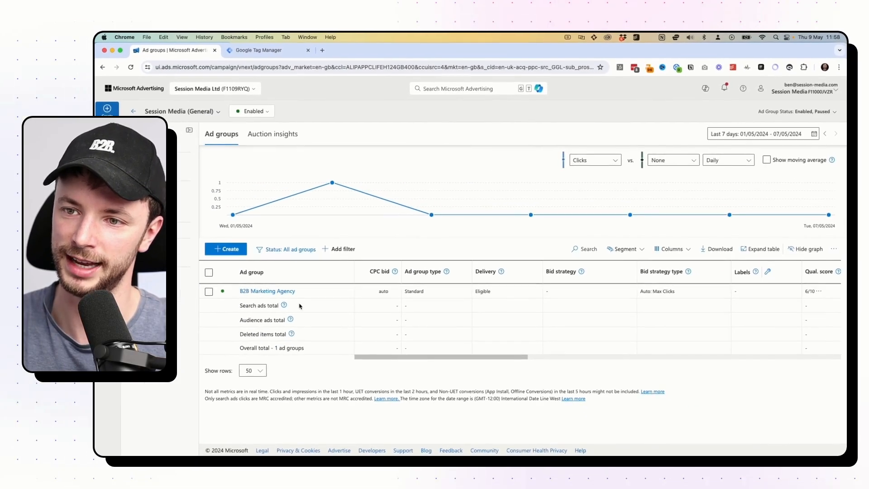
scroll(448, 295, "right", 10)
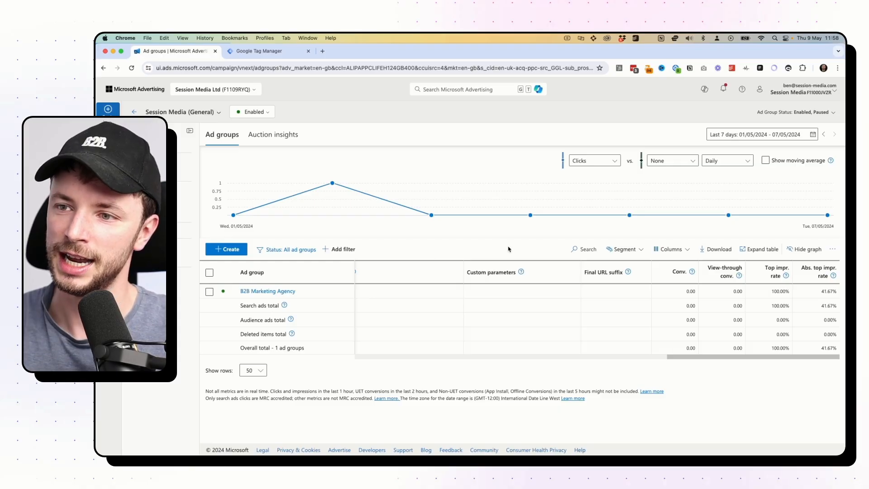
left_click(648, 249)
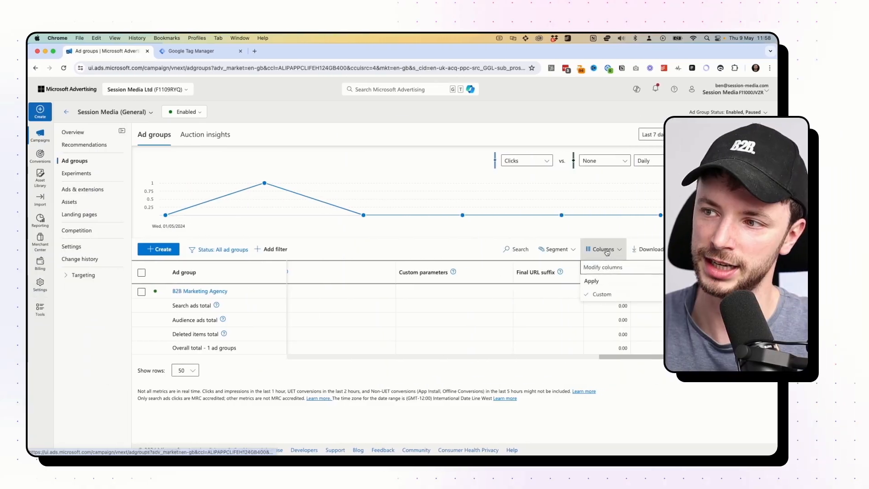
left_click(645, 270)
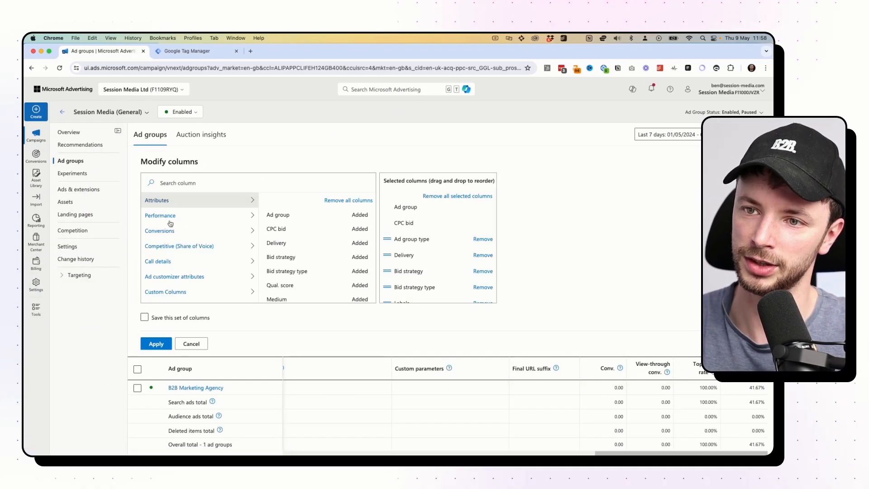
scroll(168, 218, "down", 1)
left_click(163, 199)
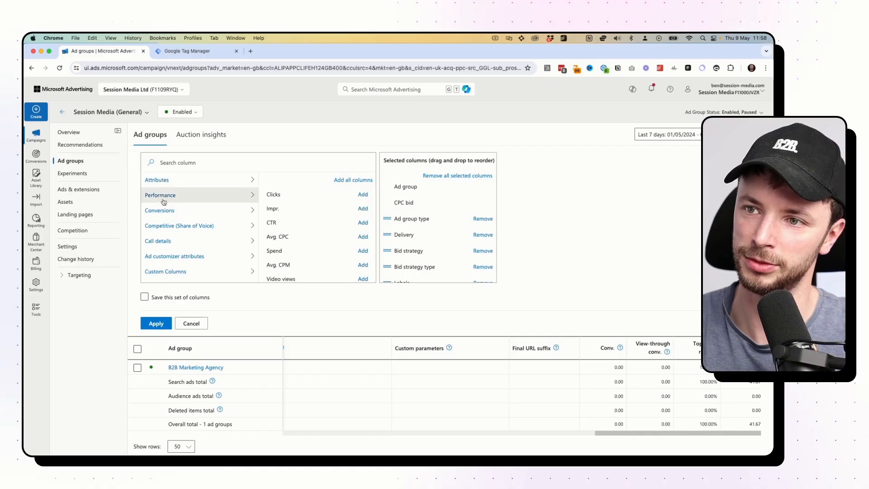
left_click(165, 226)
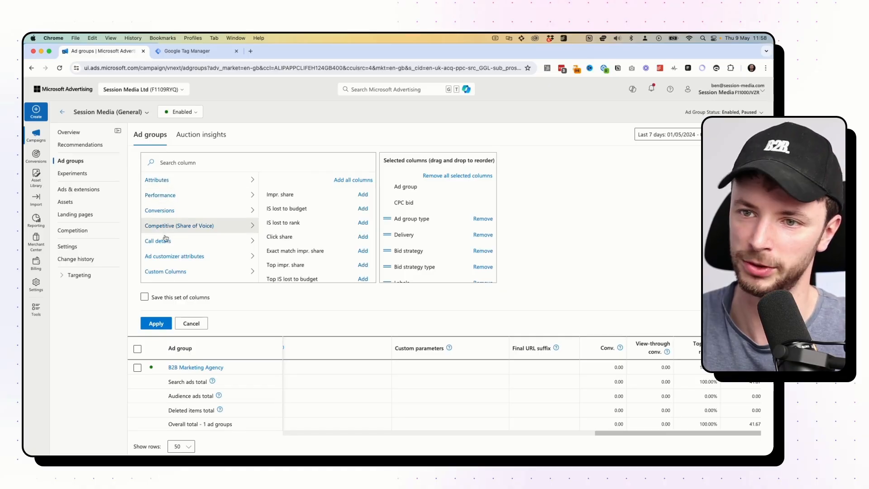
scroll(272, 213, "down", 1)
scroll(315, 193, "down", 3)
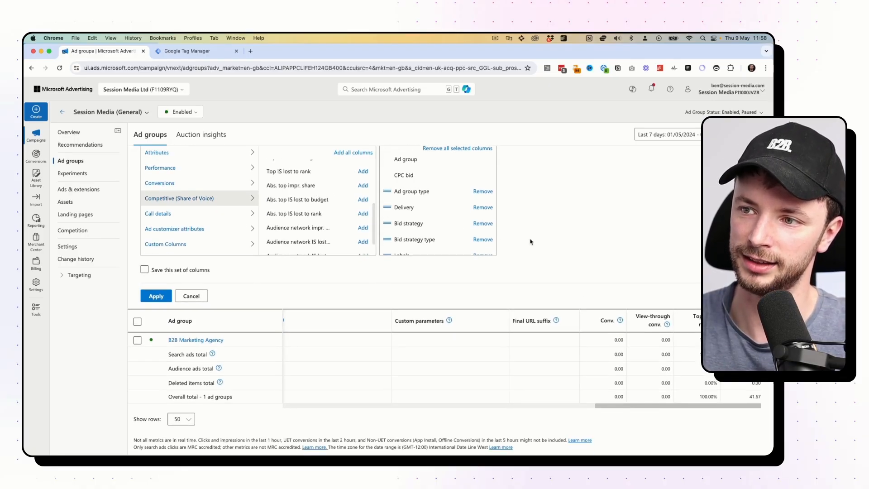
left_click(193, 297)
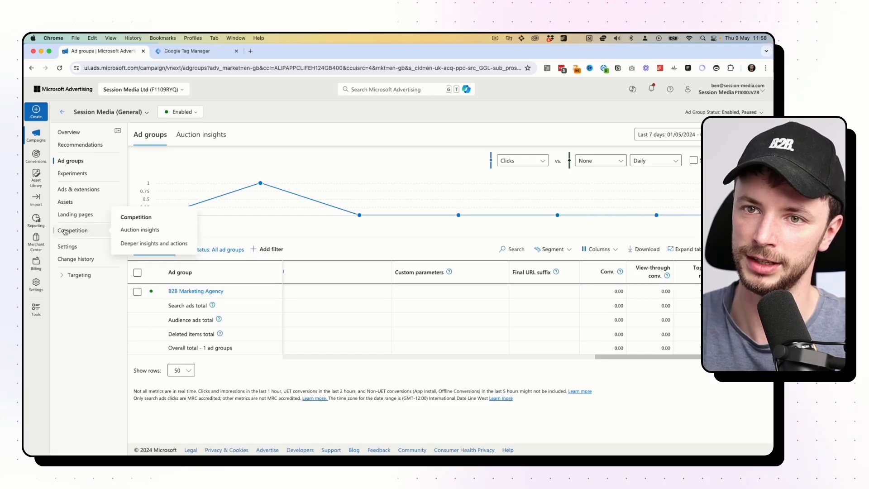
mouse_move(37, 187)
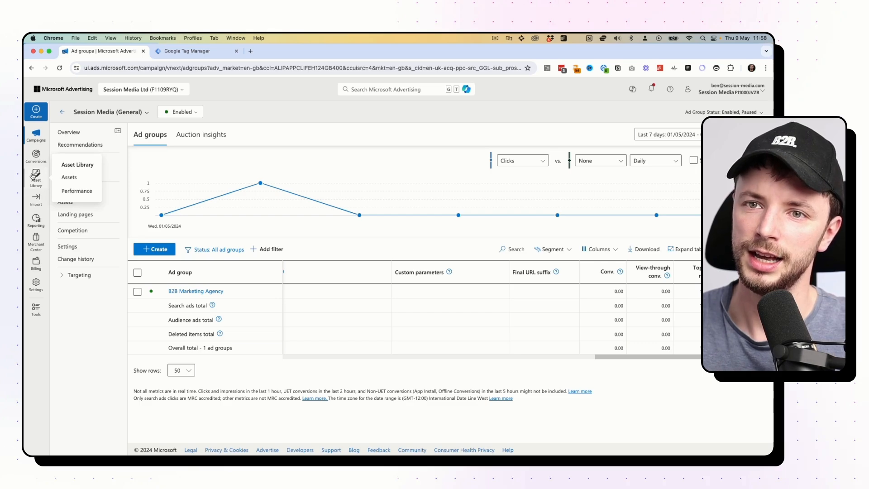
Go to Reporting and open the default Destination URL report.
left_click(36, 219)
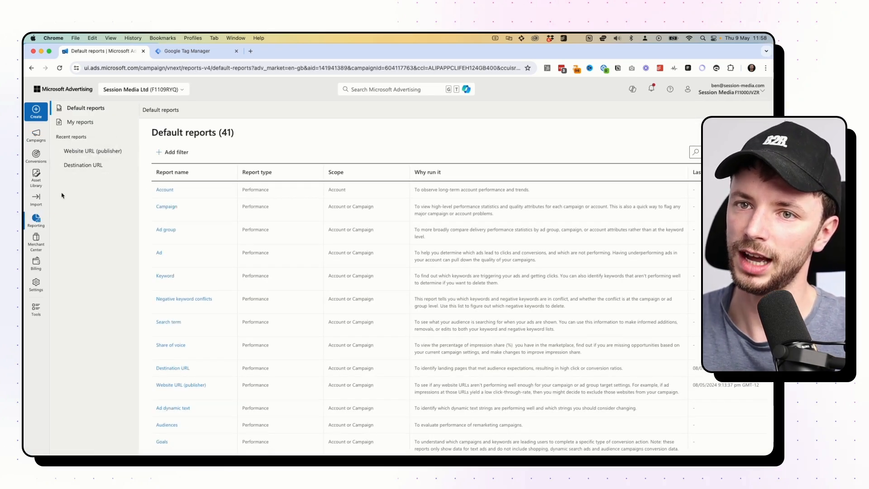
mouse_move(39, 231)
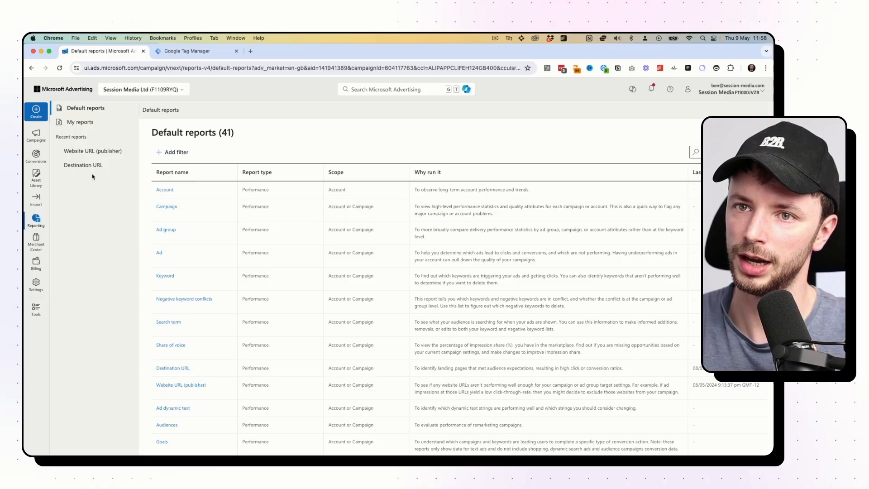
scroll(199, 294, "down", 1)
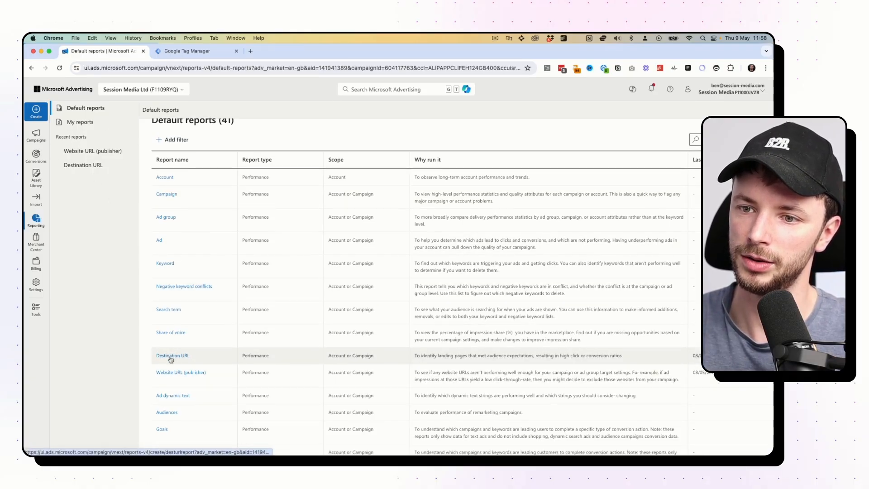
left_click(172, 356)
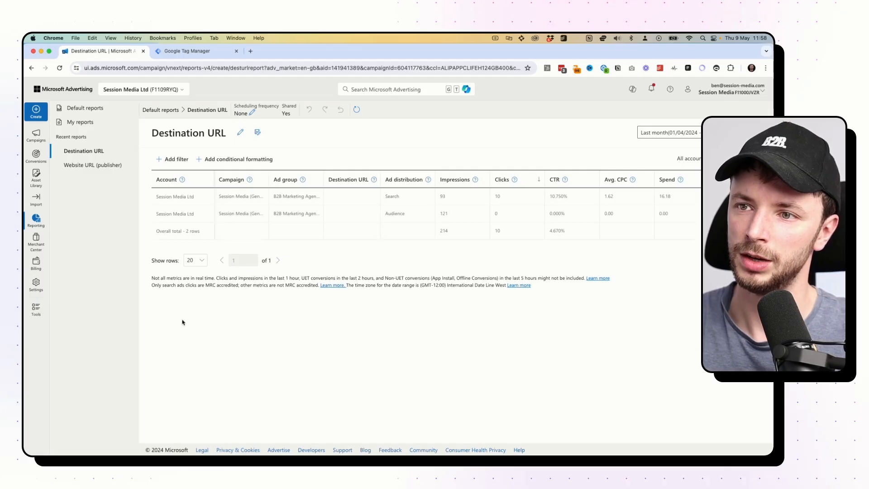
left_click(93, 165)
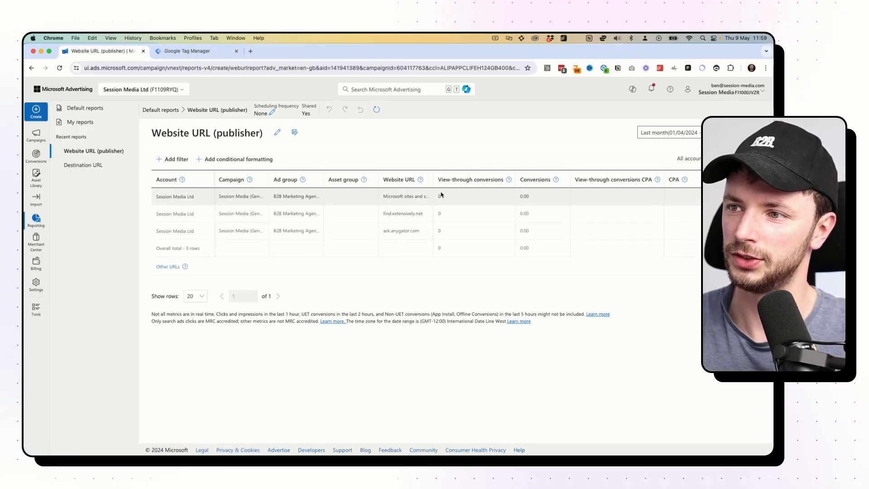
scroll(406, 196, "right", 2)
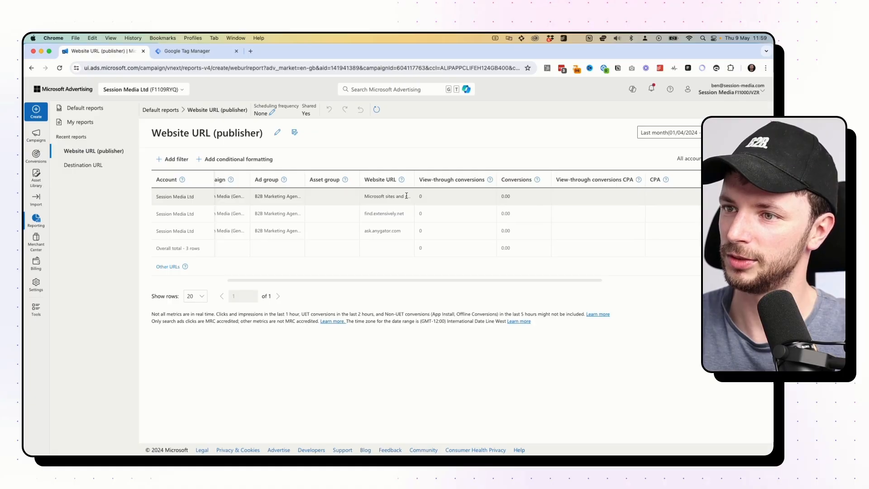
scroll(406, 196, "left", 1)
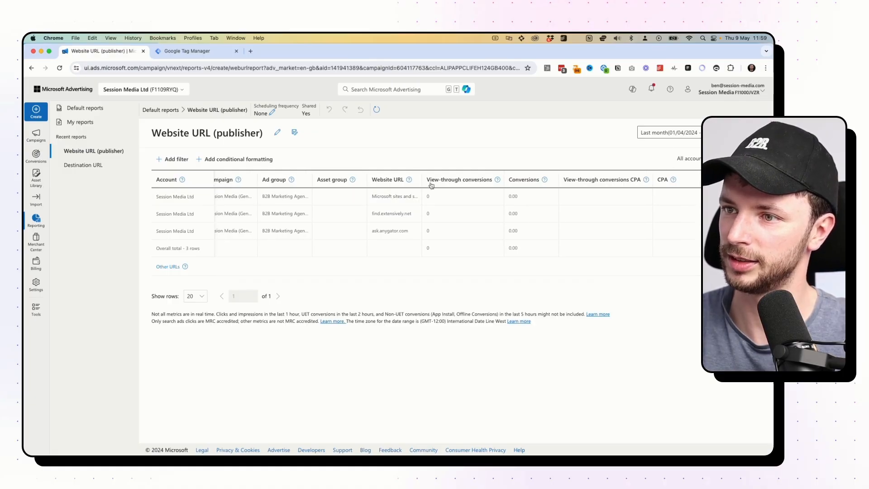
left_click_drag(420, 175, 502, 177)
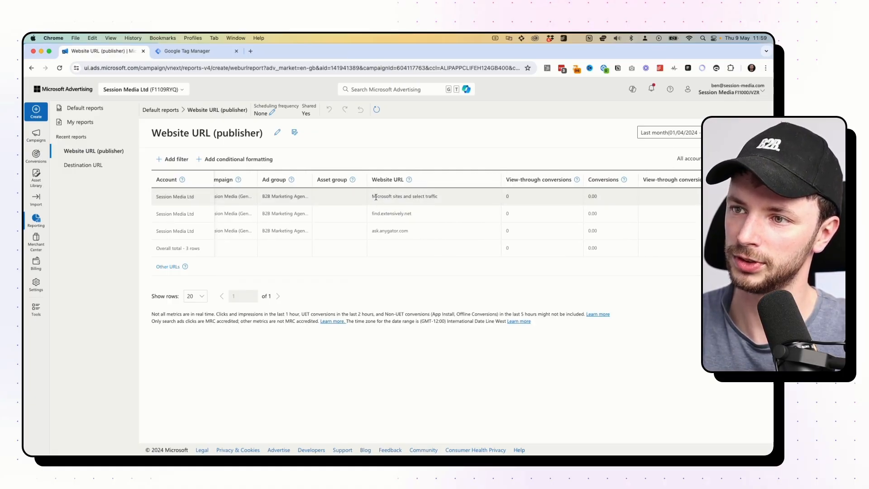
scroll(584, 205, "right", 8)
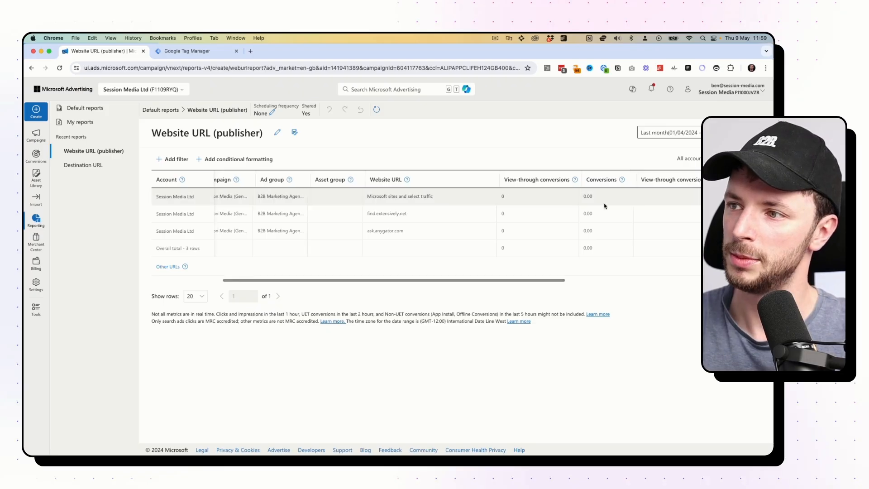
scroll(603, 213, "left", 5)
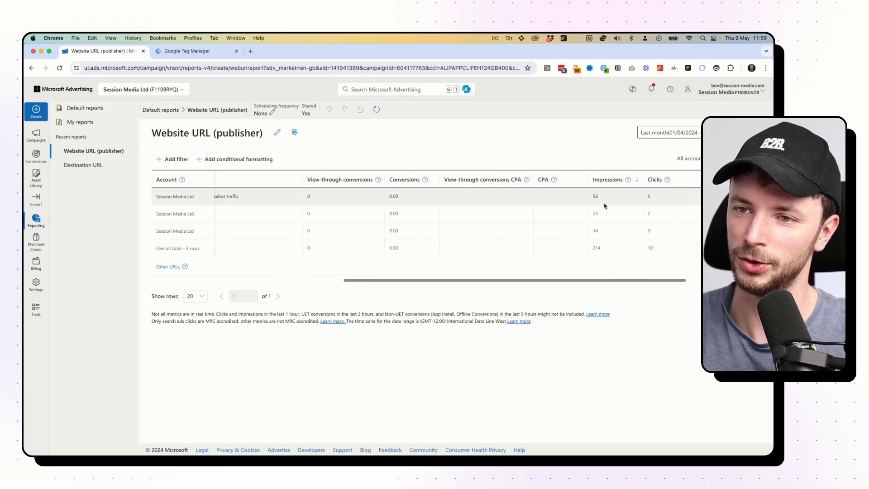
scroll(308, 240, "left", 1)
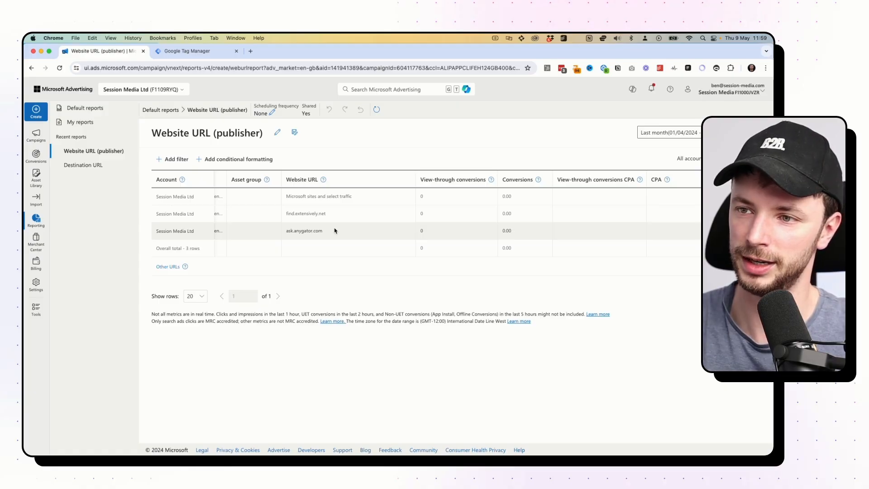
scroll(335, 231, "right", 10)
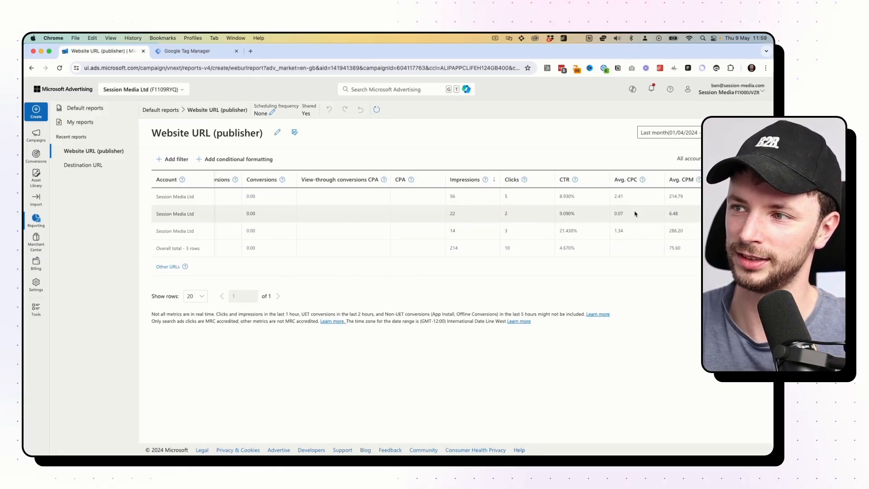
scroll(635, 214, "left", 10)
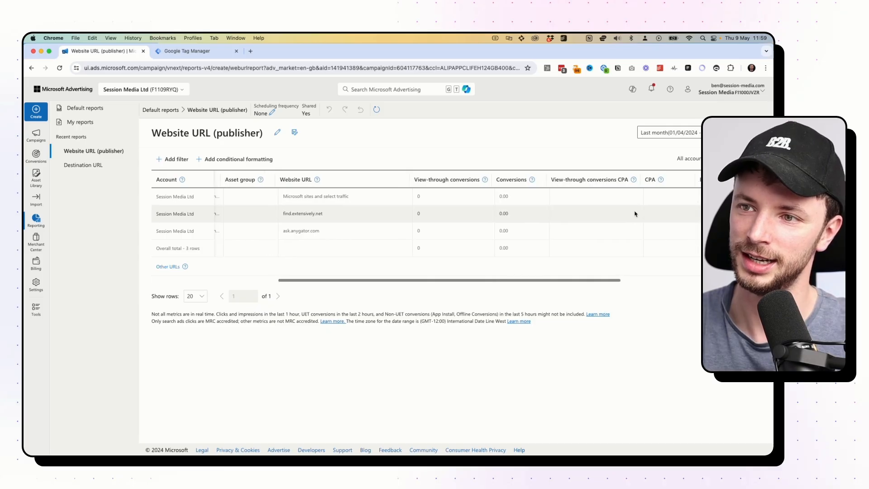
scroll(343, 219, "right", 8)
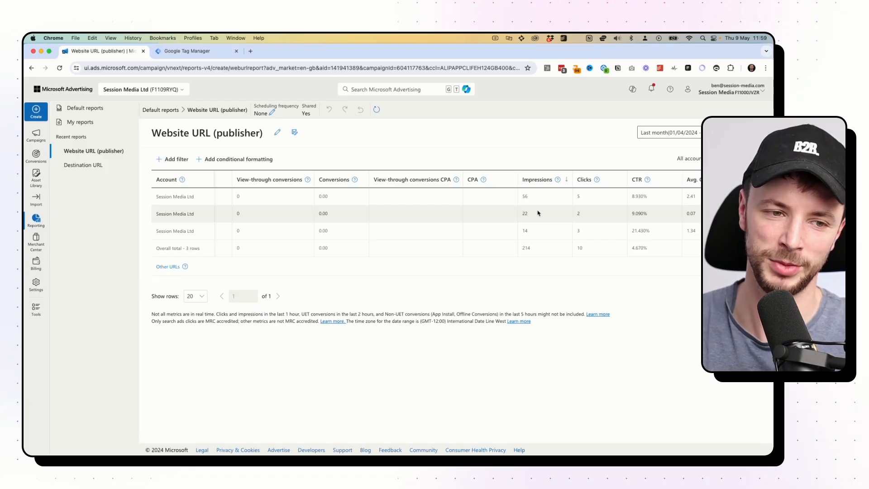
scroll(427, 248, "left", 10)
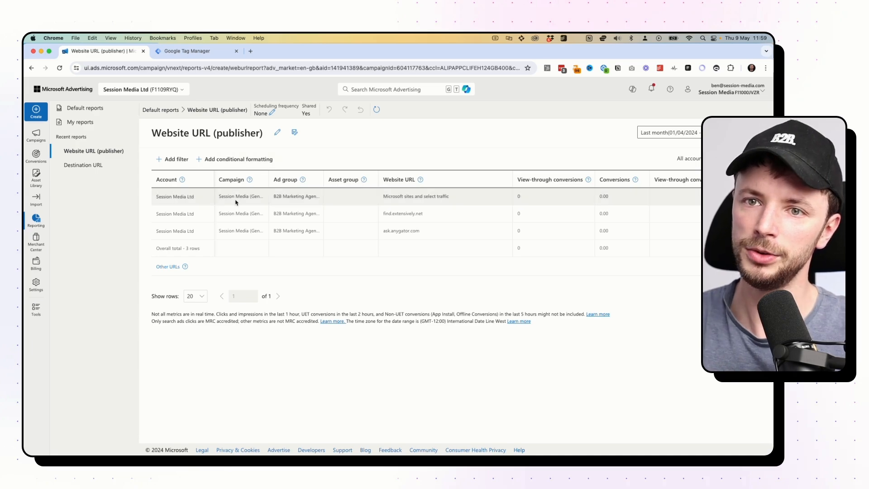
mouse_move(37, 159)
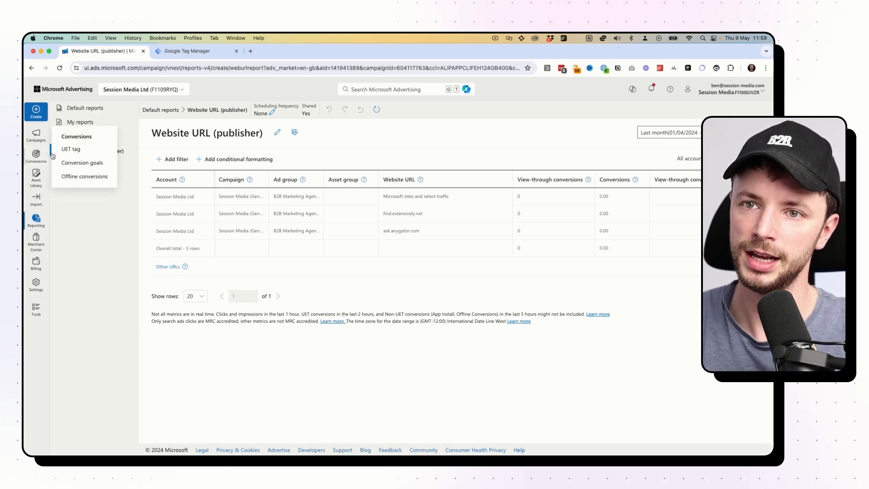
Create a new UET tag named Test and proceed to the tagging setup step.
left_click(68, 150)
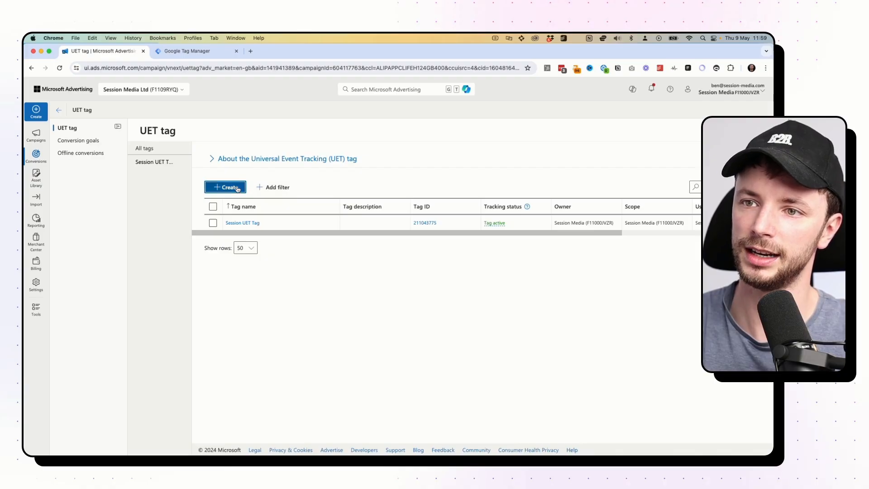
left_click(237, 189)
left_click(399, 299)
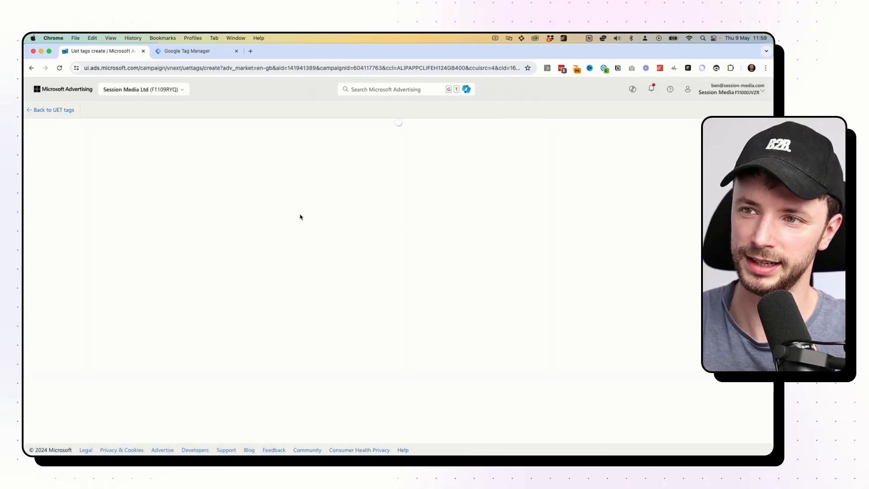
left_click(271, 166)
type("Test")
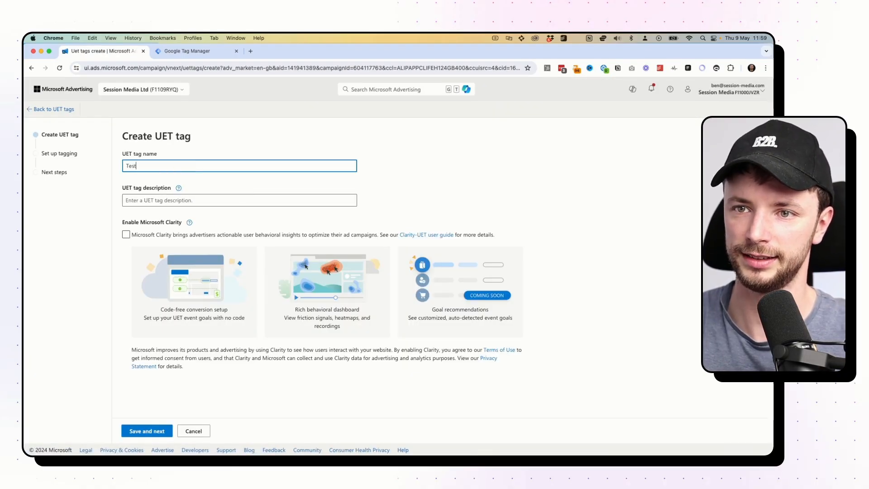
left_click(224, 179)
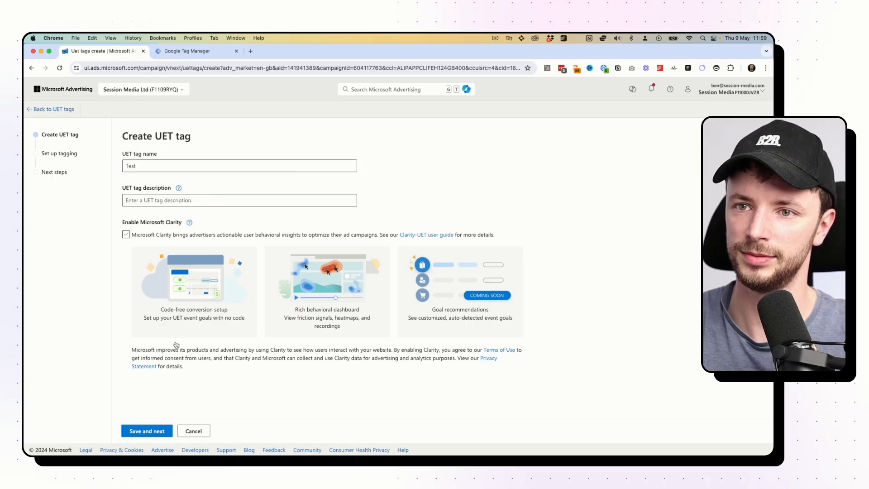
left_click(155, 432)
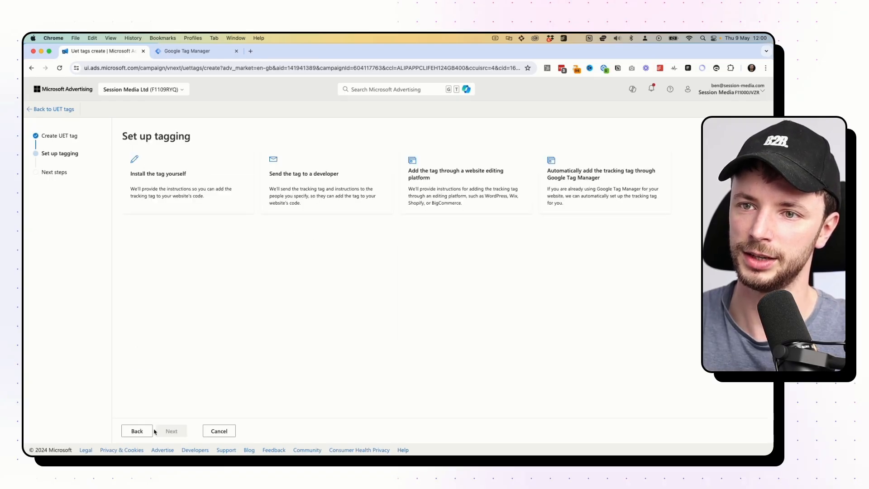
Pick Install the tag yourself, copy the UET tag script, and move to Google Tag Manager's test.com workspace.
left_click(196, 182)
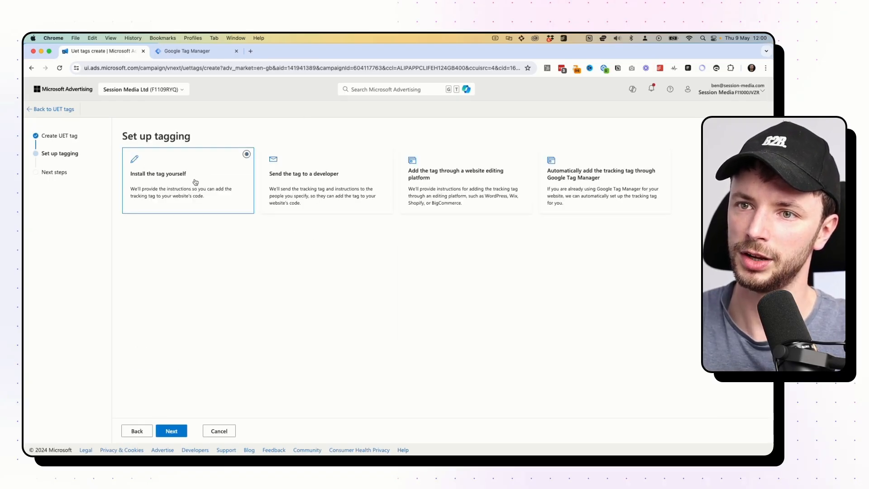
left_click(172, 431)
scroll(179, 349, "down", 2)
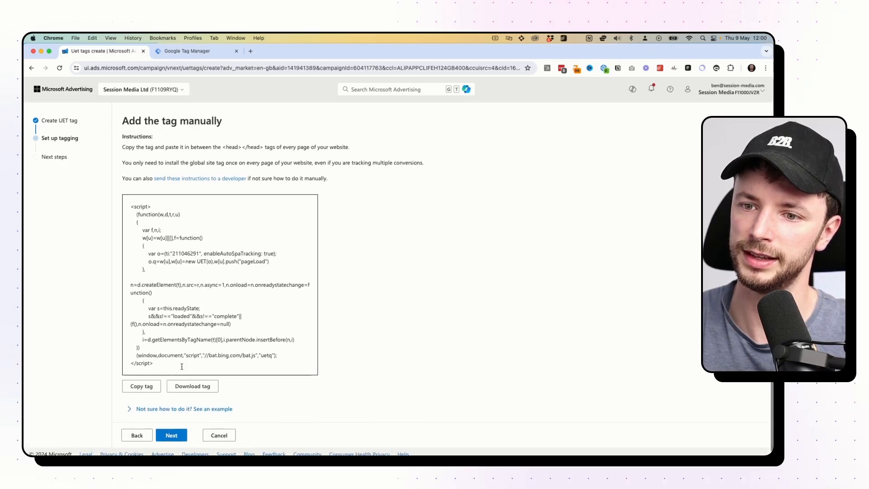
left_click(146, 383)
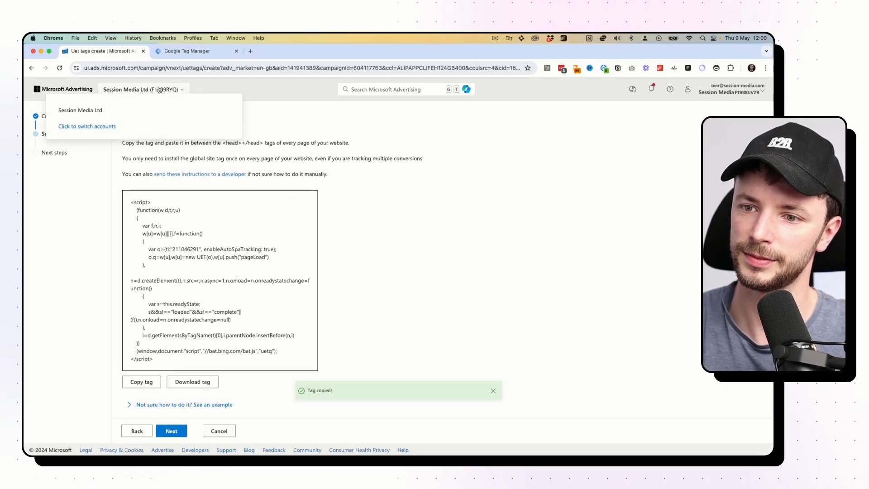
left_click(173, 53)
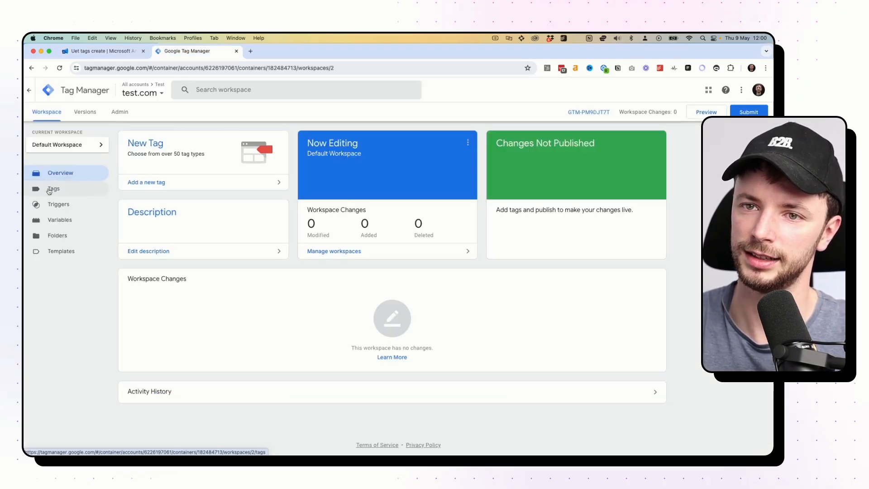
Create and save a Custom HTML tag 'MA Tag' with the pasted UET script, firing on All Pages.
left_click(50, 190)
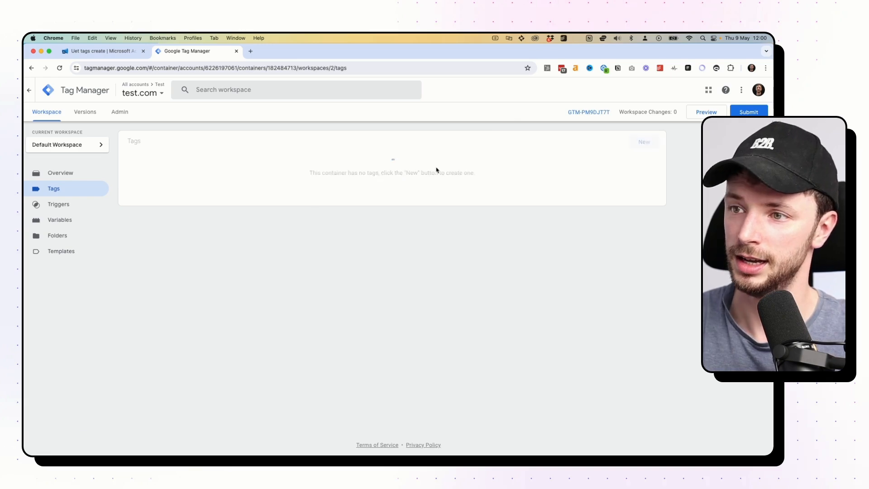
left_click(651, 142)
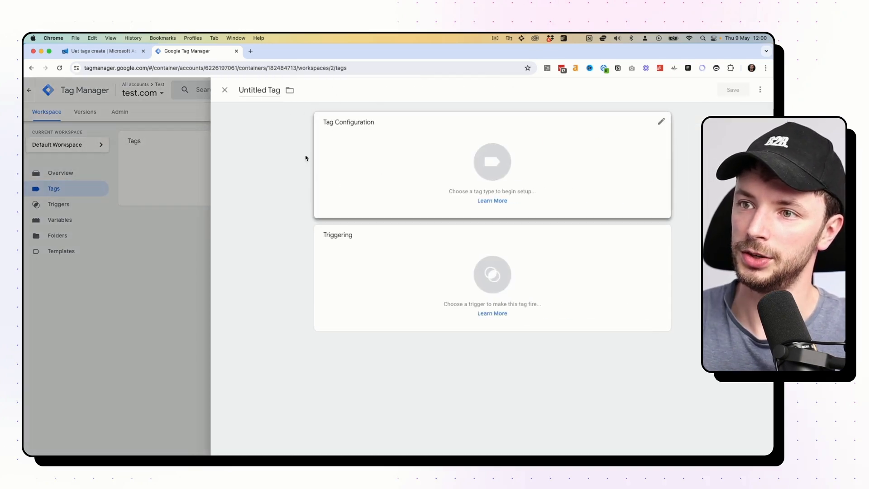
left_click(257, 87)
type("MA")
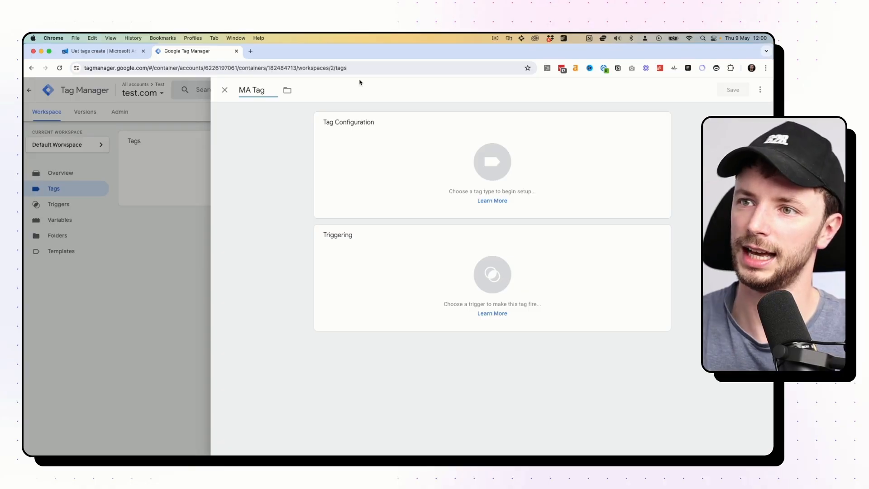
left_click(569, 163)
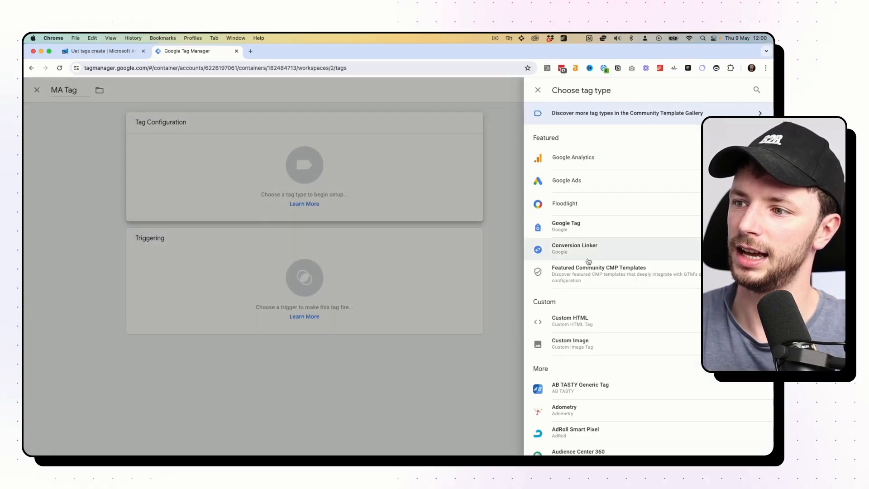
left_click(582, 321)
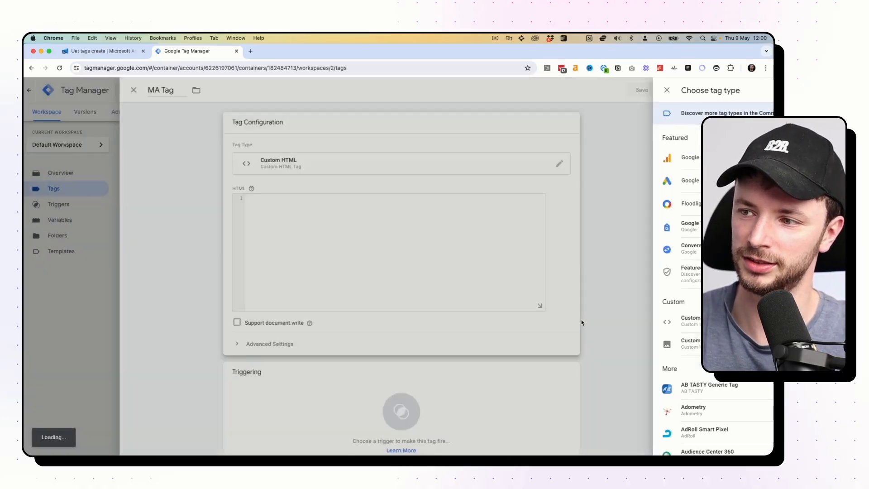
key("super+v")
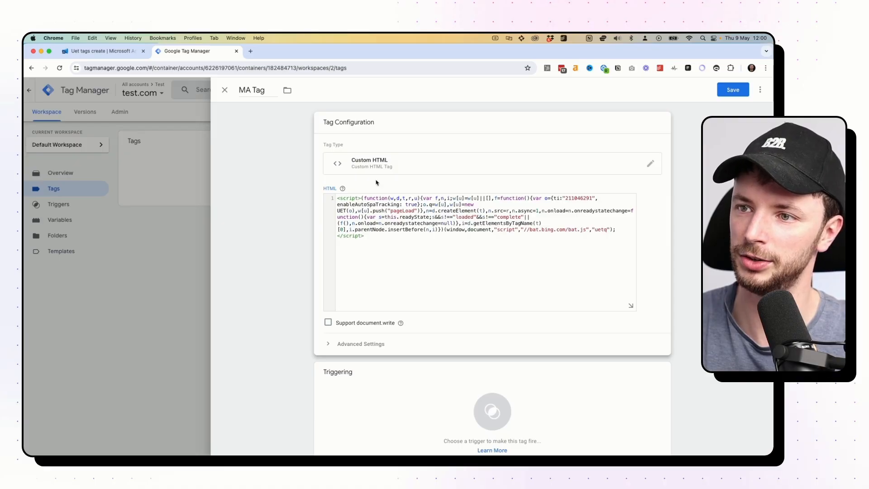
left_click(429, 393)
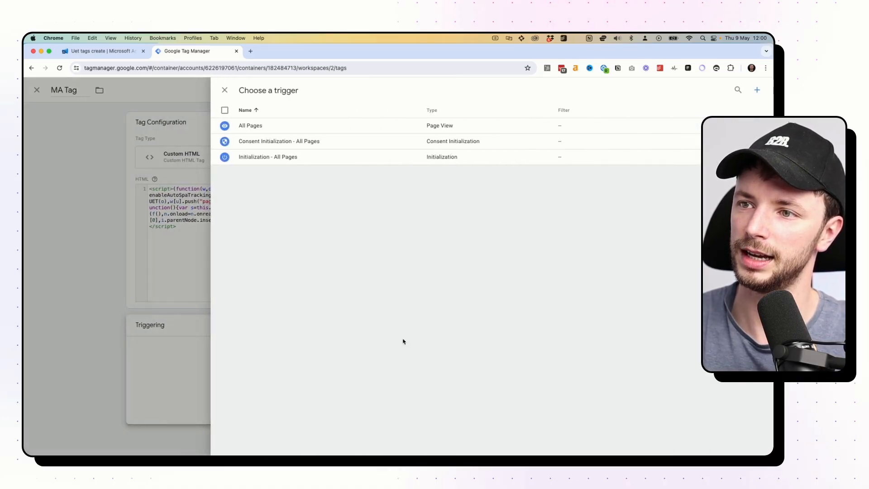
left_click(271, 130)
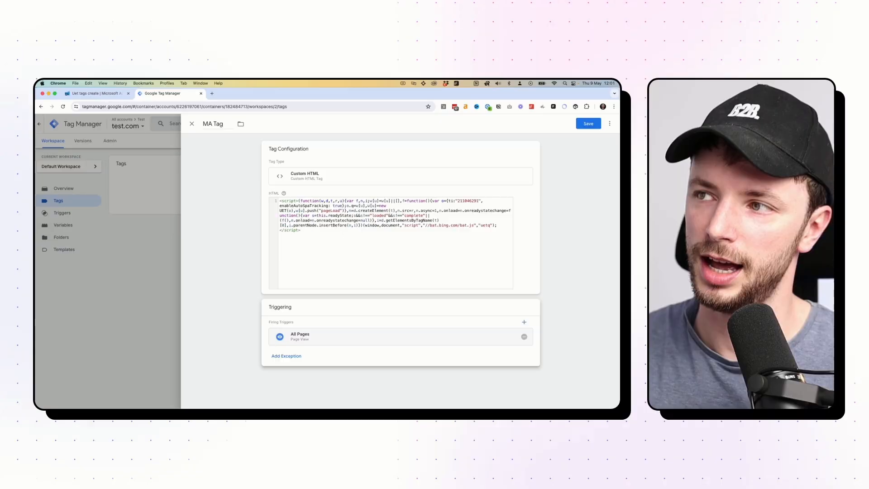
left_click(588, 124)
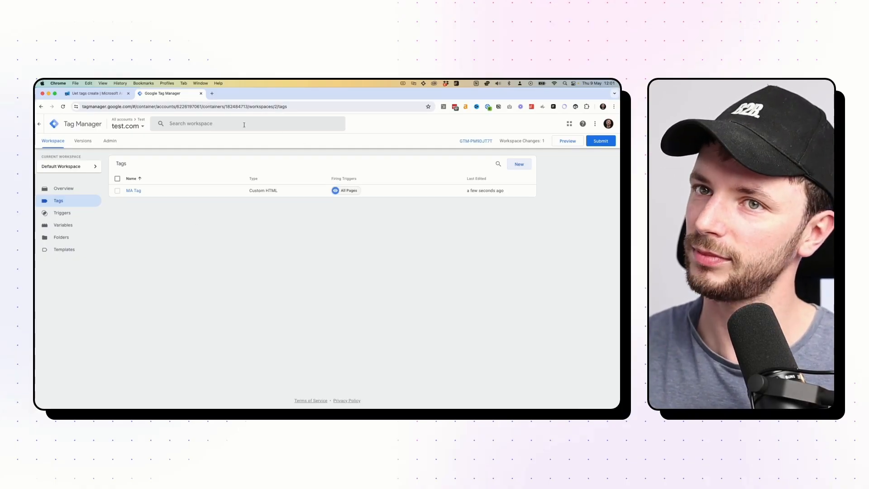
Return to Microsoft Advertising and cancel out of the new UET tag wizard.
left_click(92, 95)
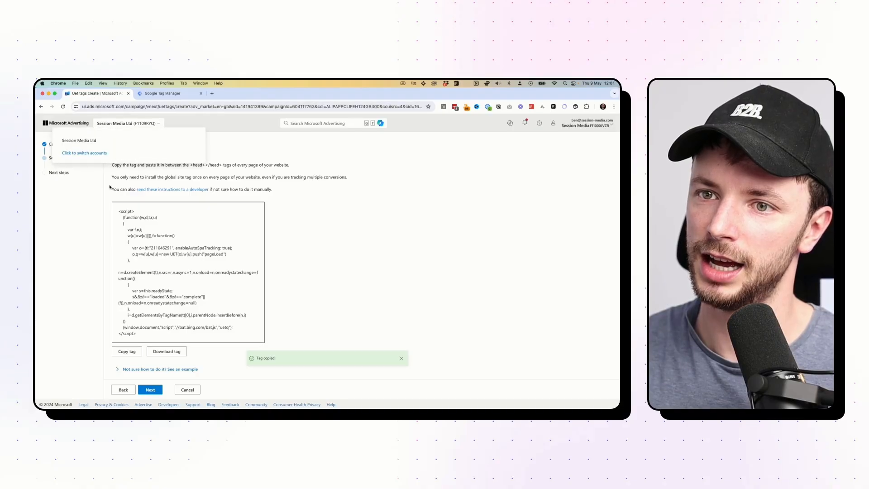
left_click(123, 390)
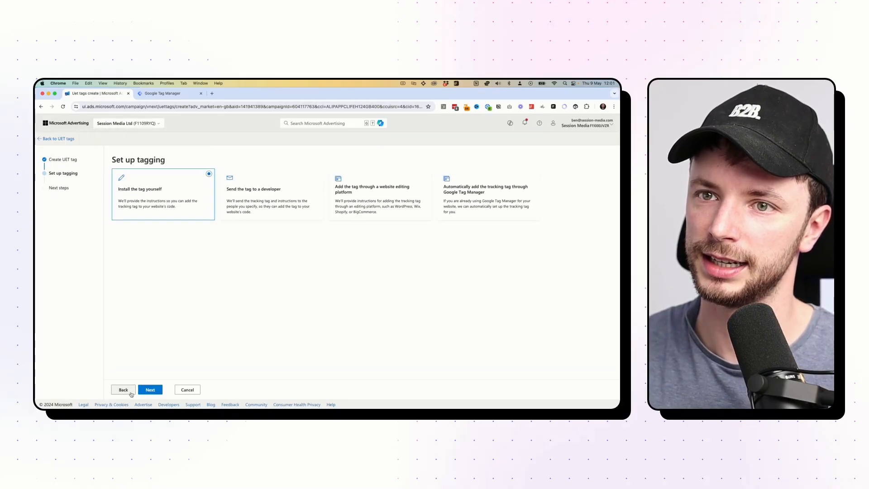
left_click(131, 392)
left_click(131, 391)
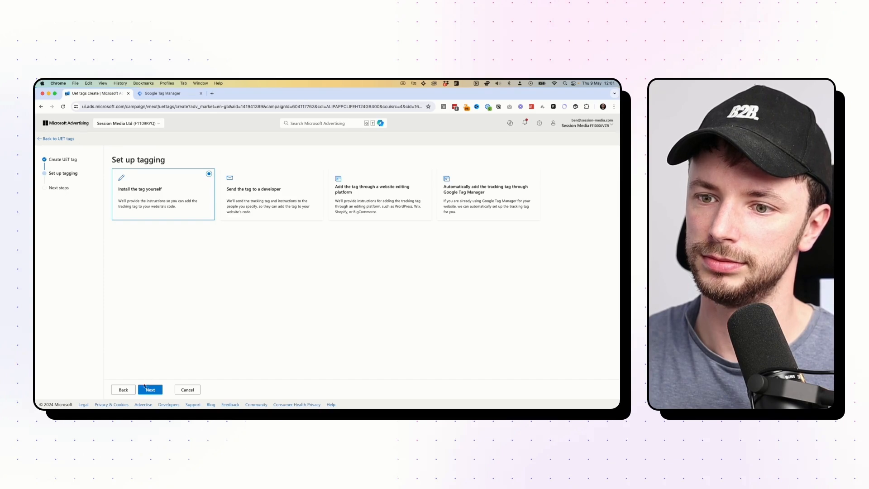
left_click(131, 392)
left_click(159, 392)
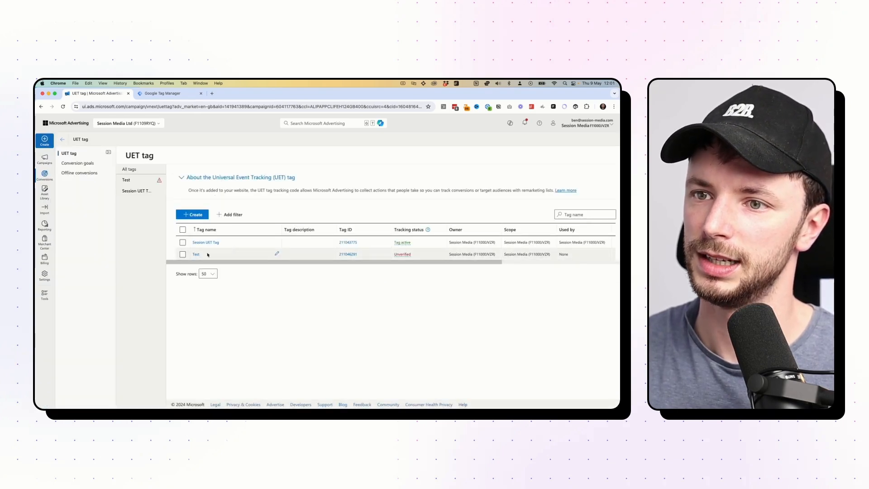
Delete the Test UET tag, leaving only Session UET Tag.
left_click(183, 254)
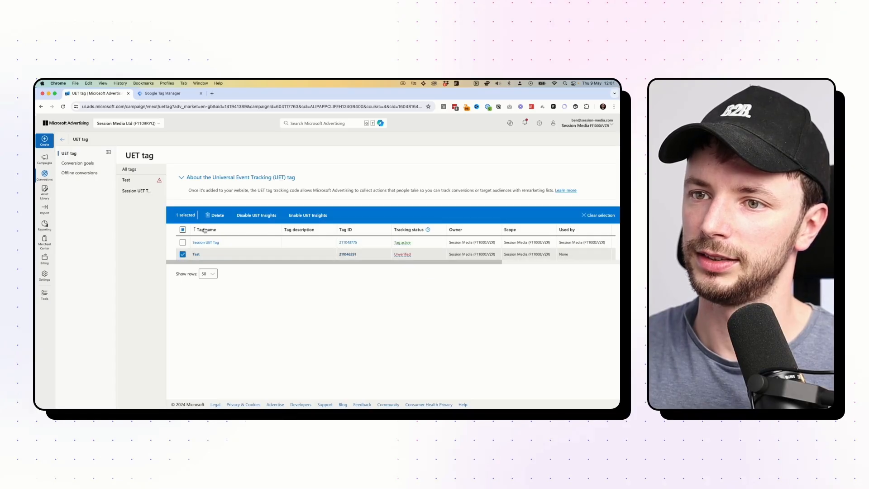
left_click(215, 215)
left_click(378, 144)
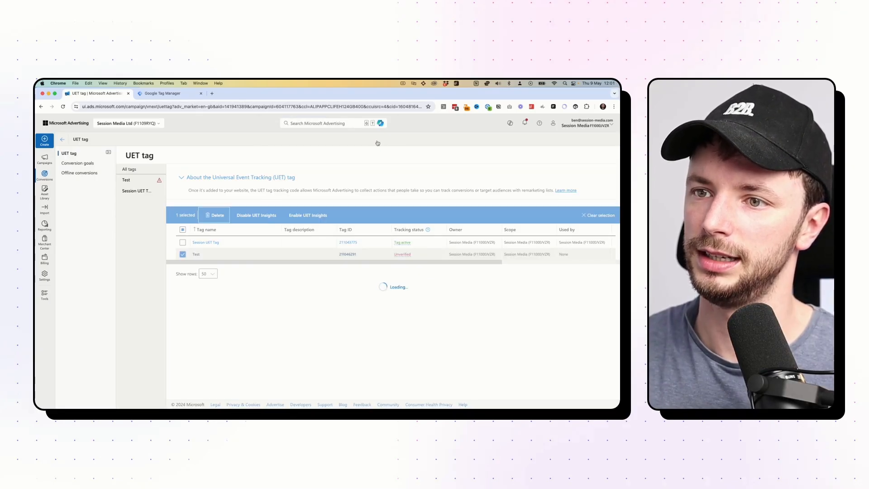
Start a new website conversion goal with category Request quote and type Destination URL.
left_click(78, 163)
left_click(144, 221)
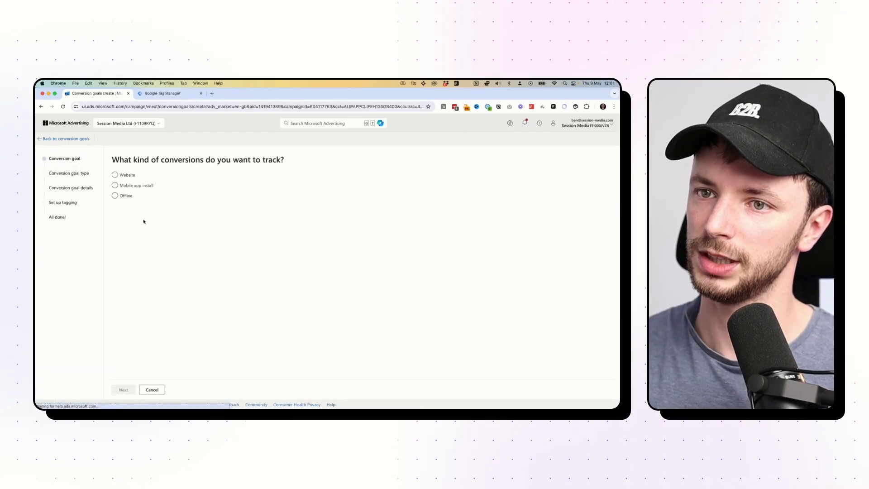
left_click(121, 178)
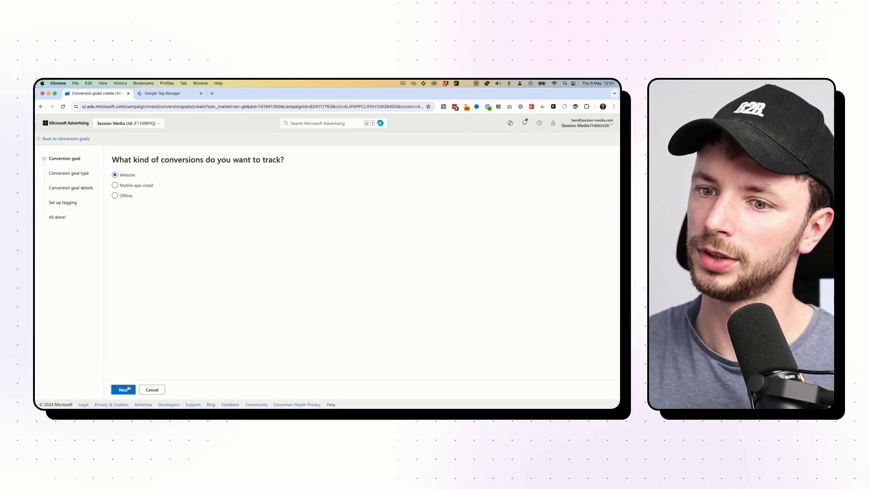
left_click(123, 390)
left_click(193, 190)
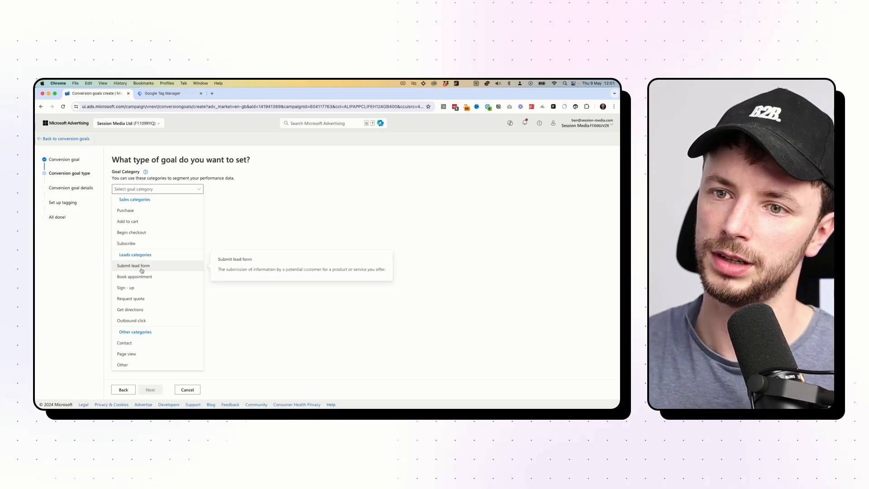
left_click(130, 299)
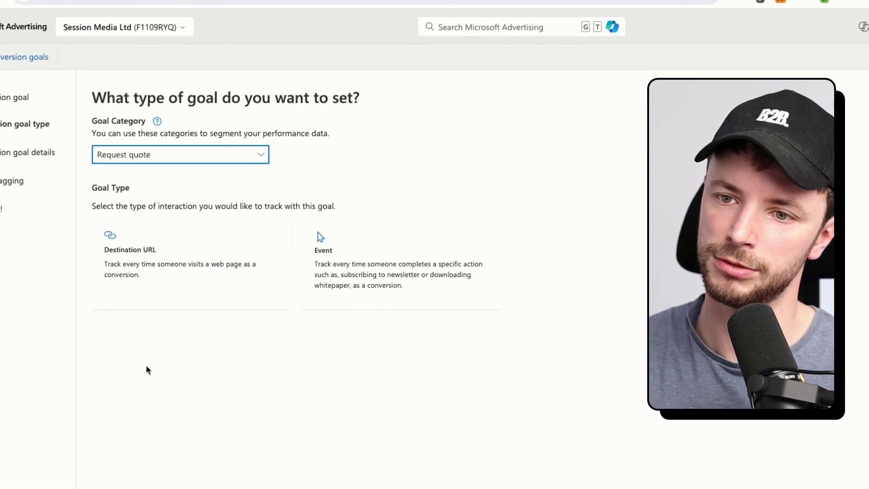
left_click(210, 248)
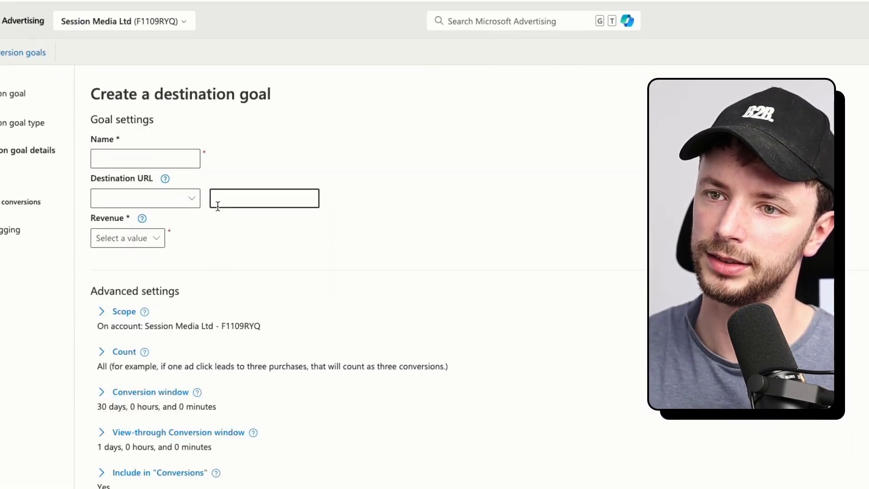
left_click(133, 161)
Name the goal 'Submit quote'.
type("Thanks")
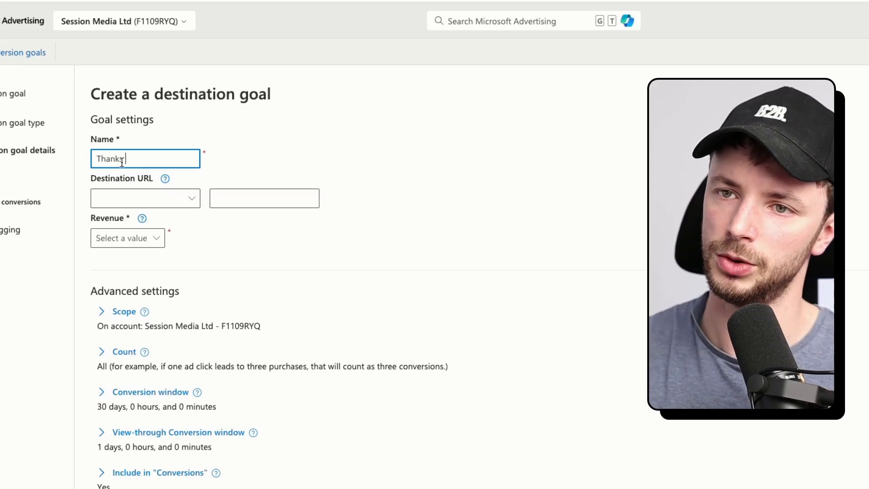
key("ctrl+a")
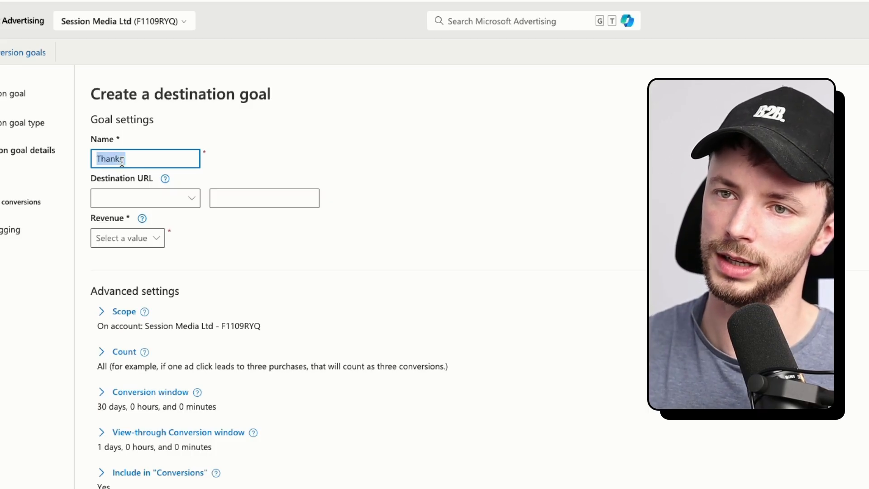
type("Suybm")
key("BackSpace")
key("BackSpace")
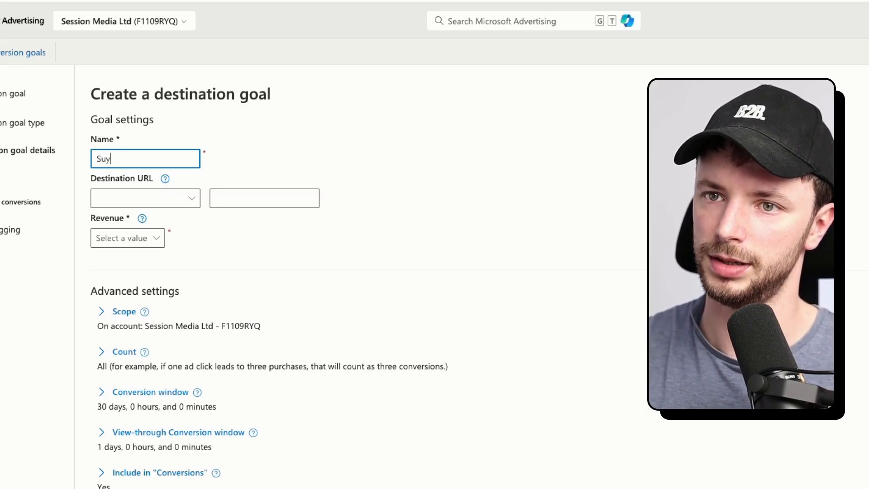
key("BackSpace")
type("bmit goa")
key("BackSpace")
key("BackSpace")
type("o")
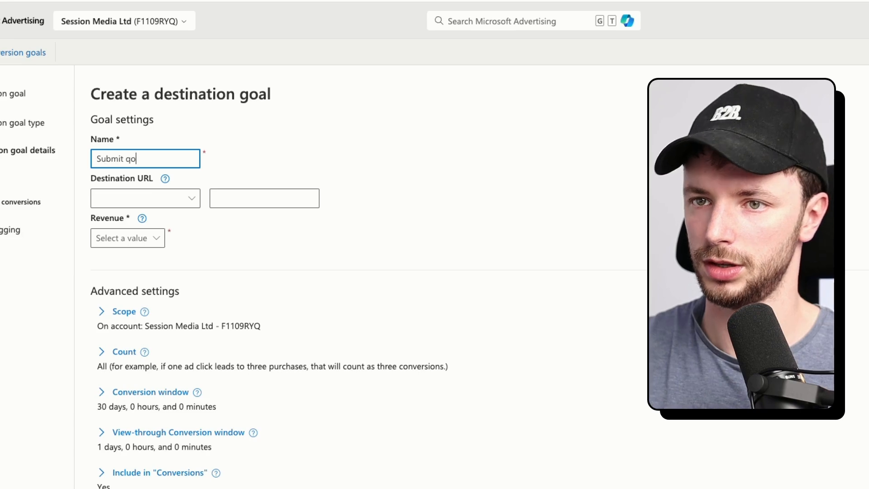
key("BackSpace")
type("uote")
Set the destination URL to match when it Contains '/thanks'.
left_click(119, 200)
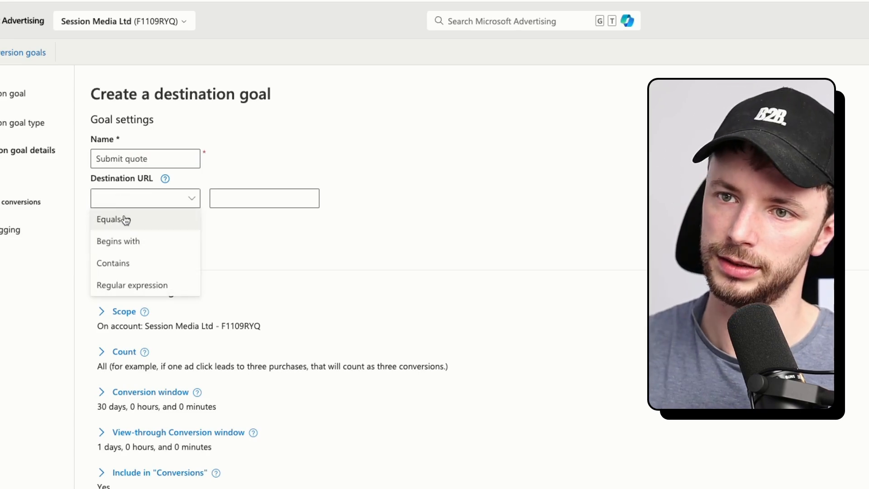
left_click(120, 264)
left_click(264, 199)
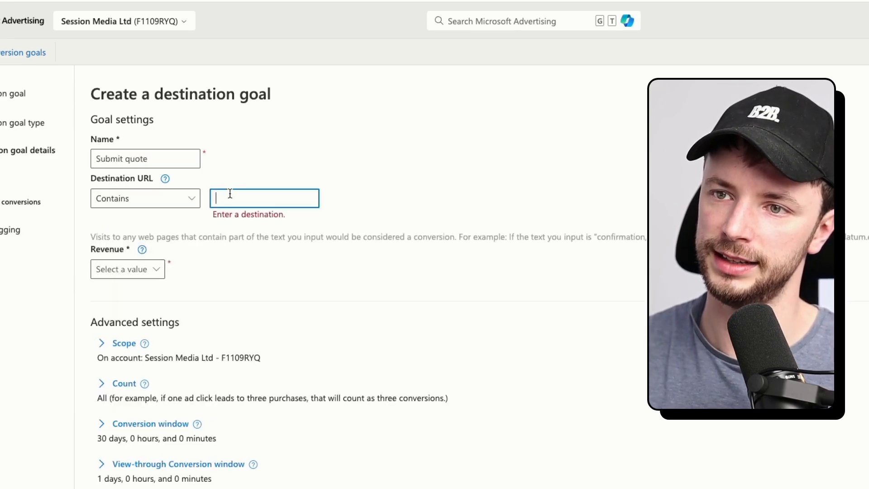
type("/thanks")
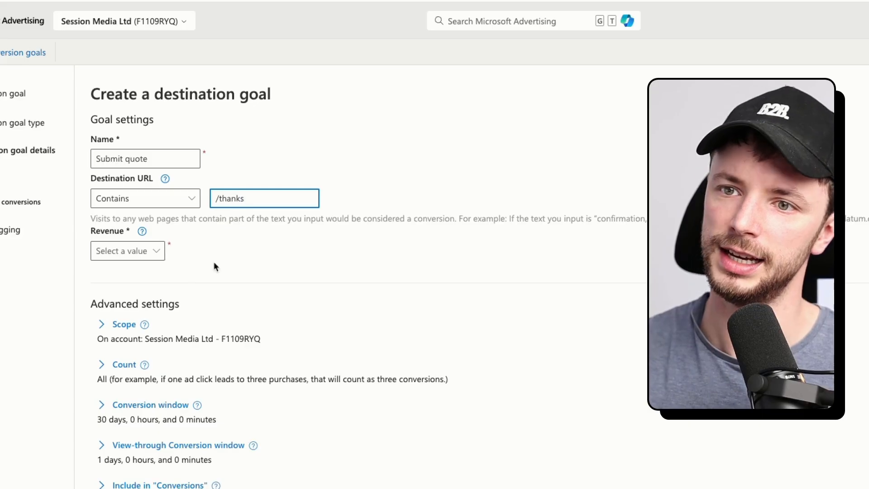
scroll(172, 289, "down", 1)
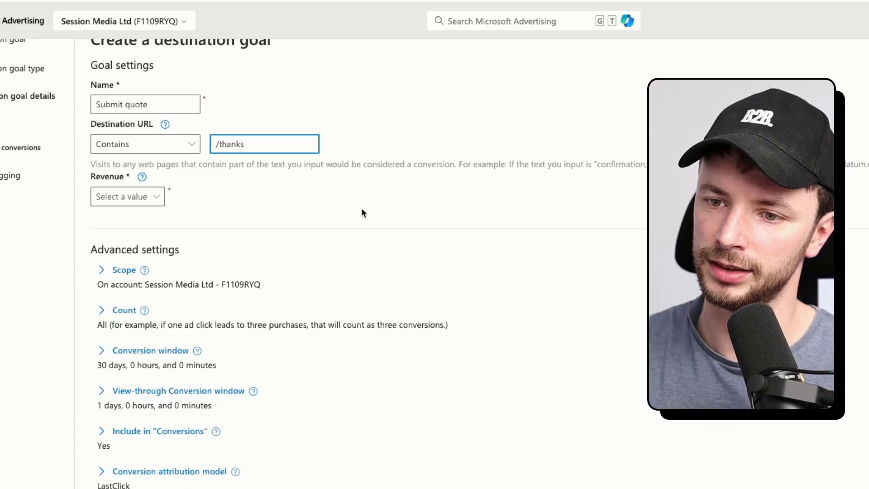
Set Revenue to Don't assign a value.
left_click(111, 199)
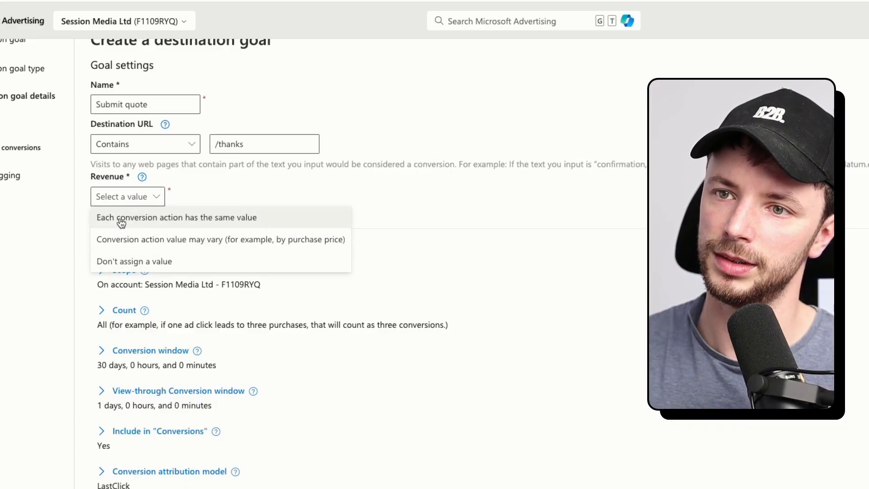
left_click(133, 263)
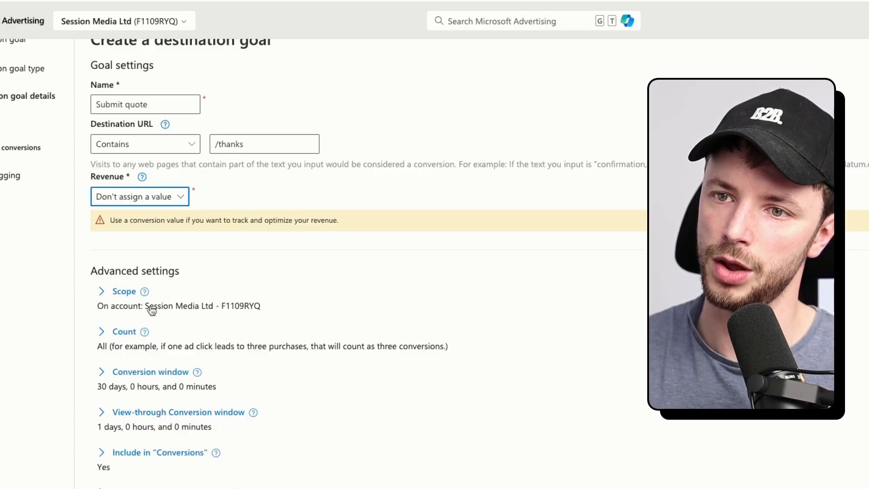
scroll(188, 477, "down", 1)
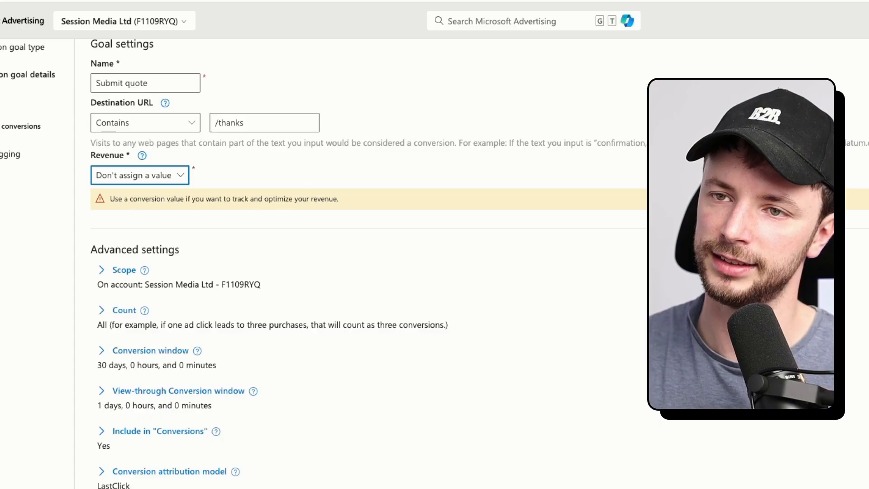
scroll(169, 389, "up", 3)
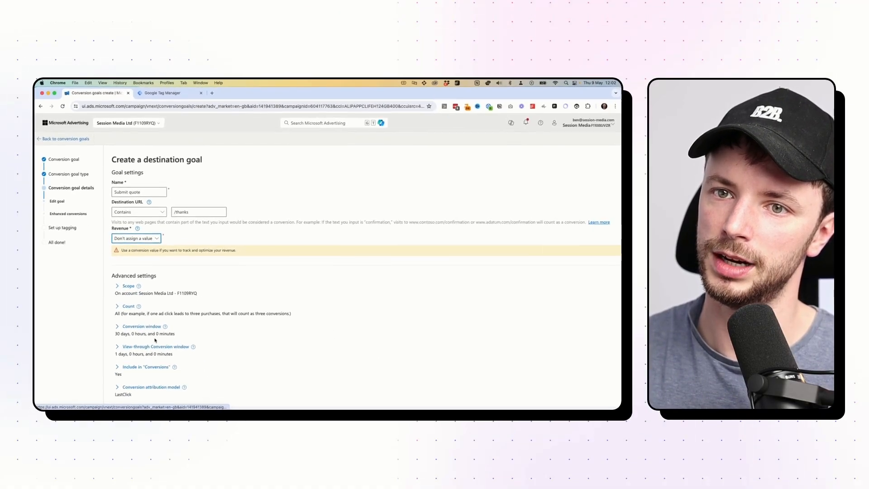
right_click(212, 374)
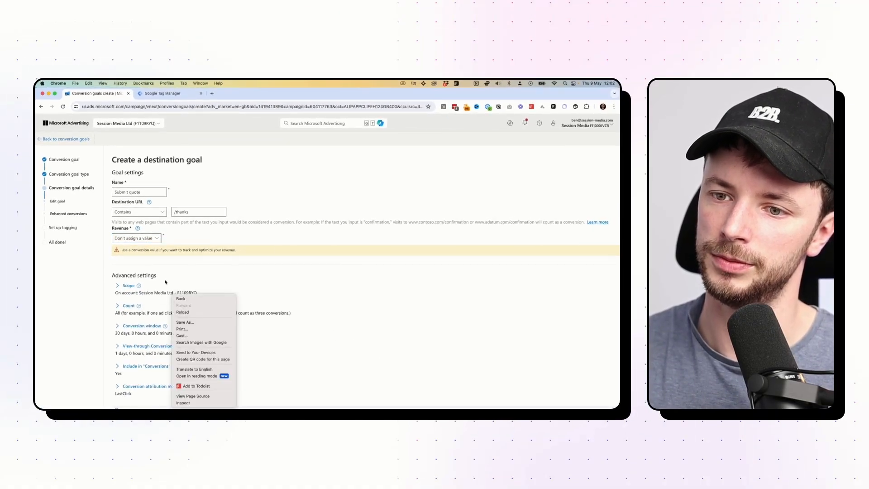
left_click(166, 282)
scroll(166, 282, "down", 2)
Save the goal details, turn on Enhanced conversions, accept its terms, and save.
left_click(154, 389)
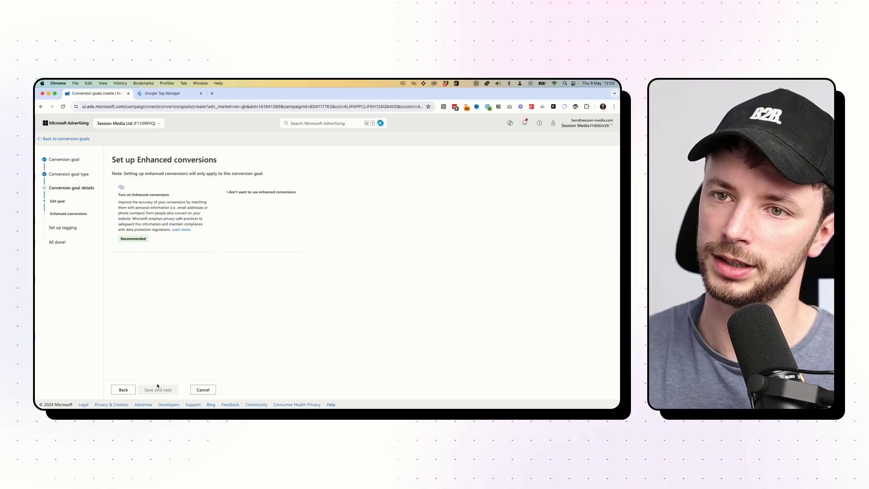
left_click(168, 195)
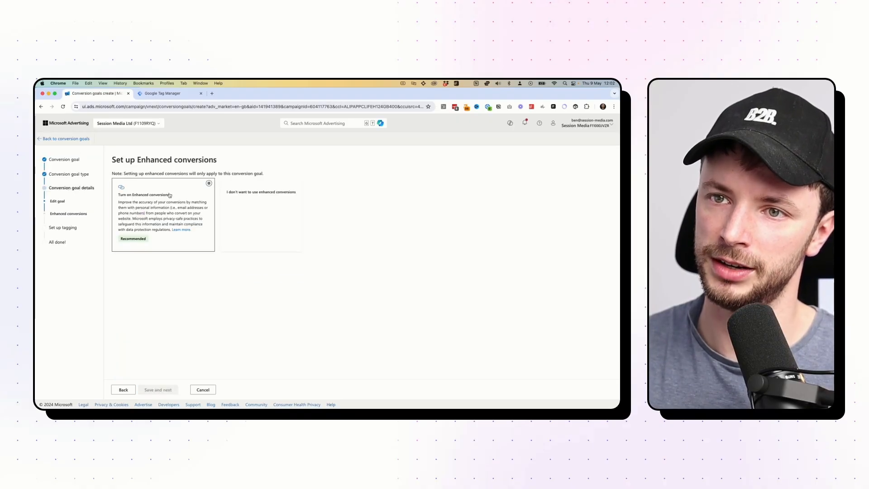
left_click(115, 278)
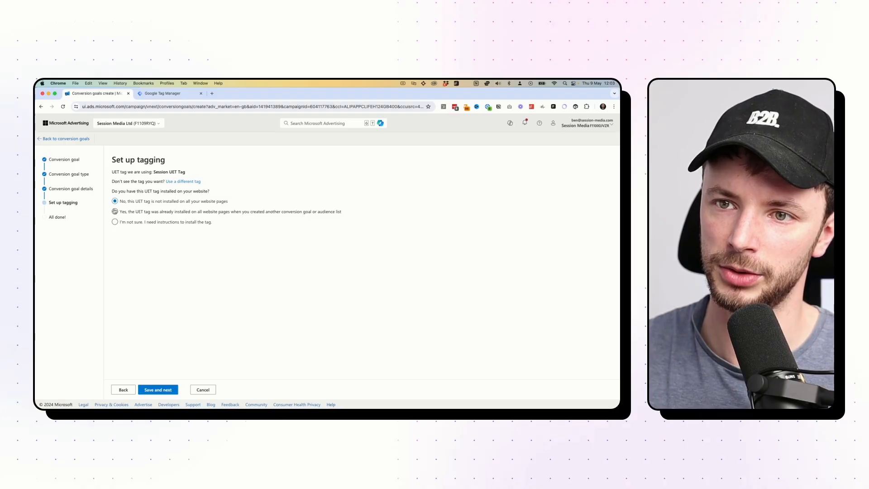
left_click(150, 388)
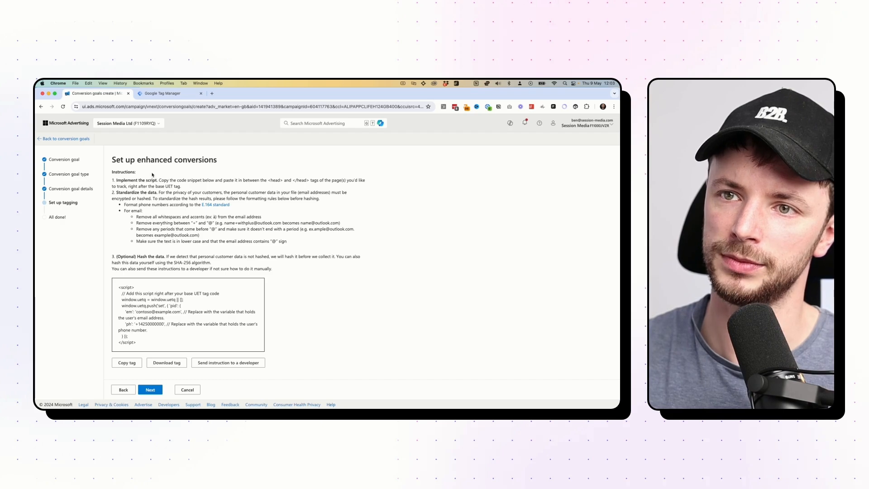
Review the enhanced conversions script lines and continue to the All done! page.
left_click_drag(147, 347, 115, 287)
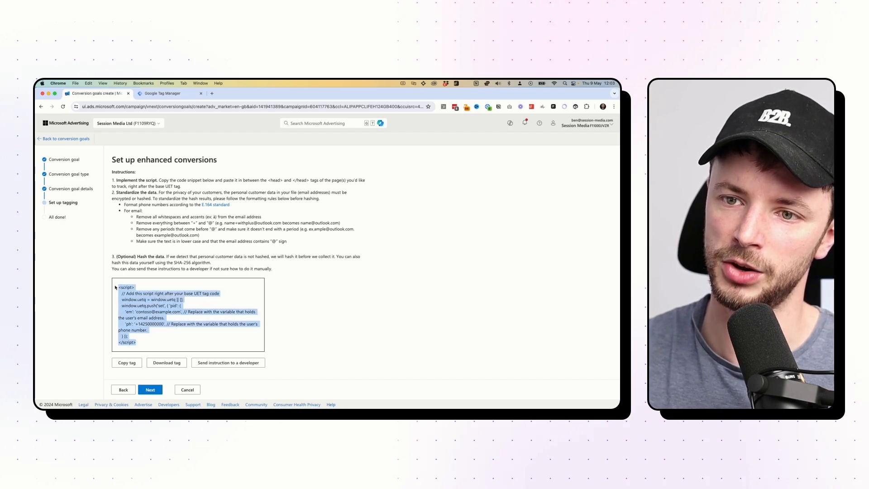
left_click(115, 287)
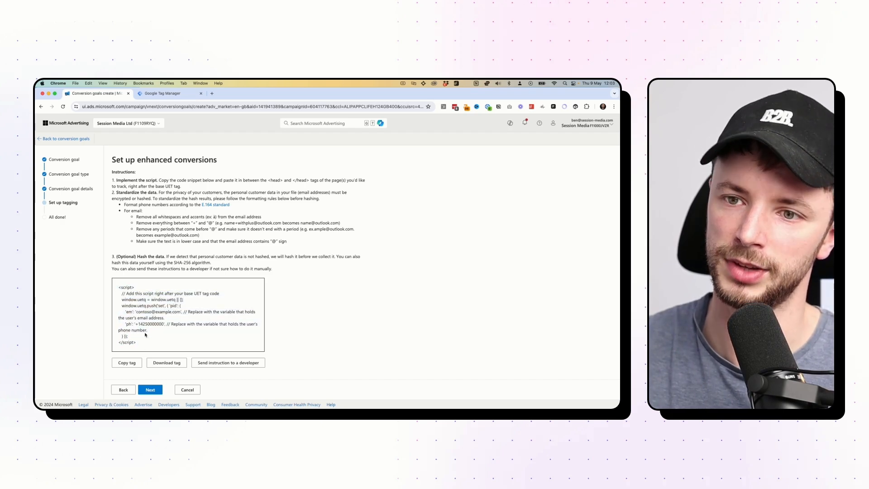
left_click_drag(144, 341, 132, 312)
left_click(131, 315)
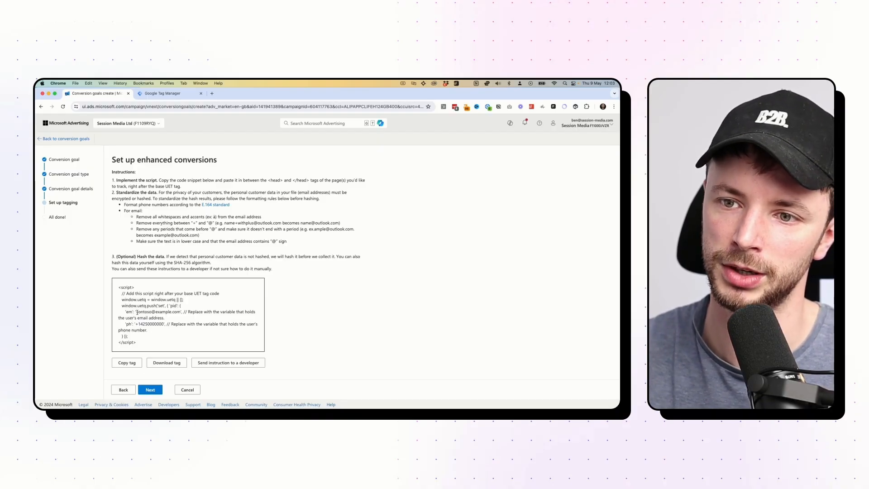
left_click(158, 390)
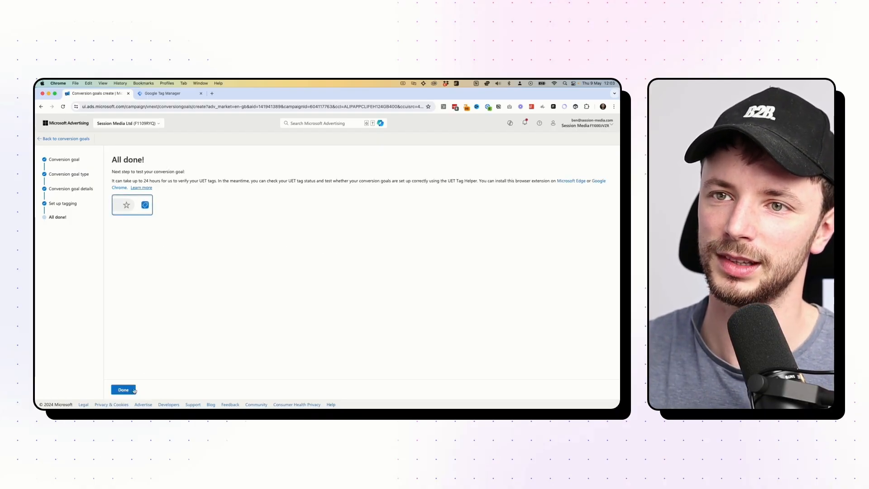
Click Done so Submit quote appears beside Thanks in the Conversion goals list.
left_click(134, 390)
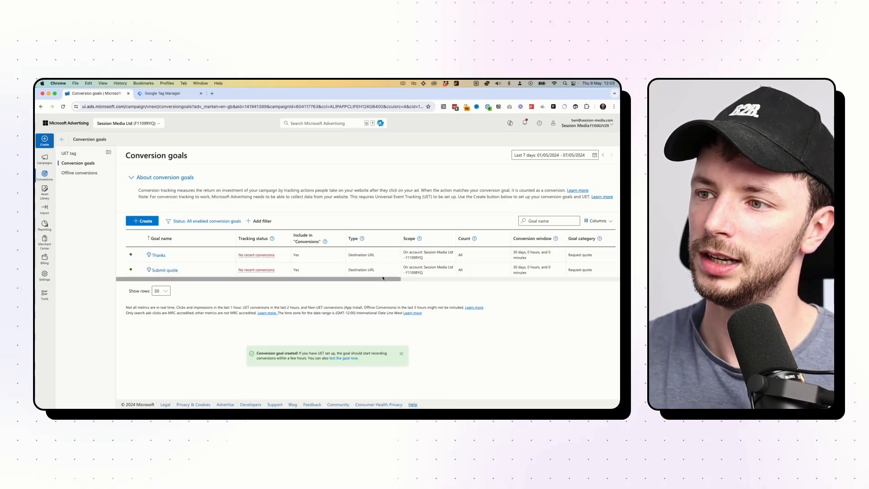
left_click_drag(380, 280, 326, 287)
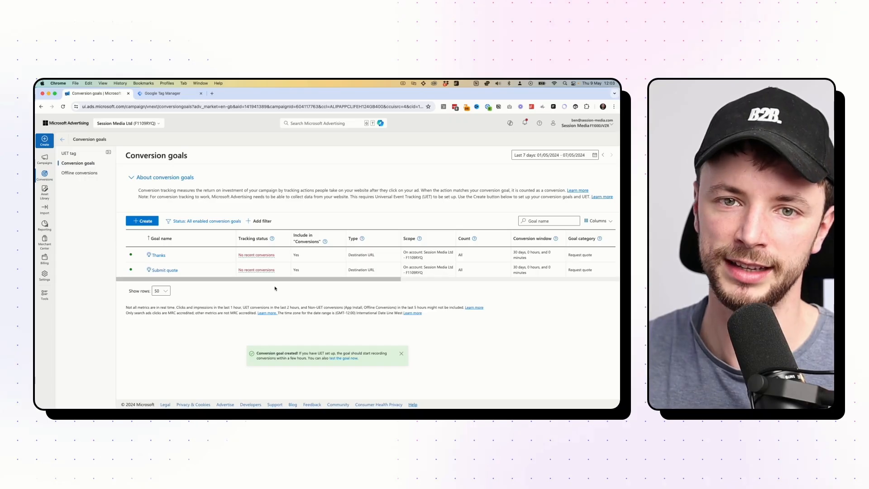